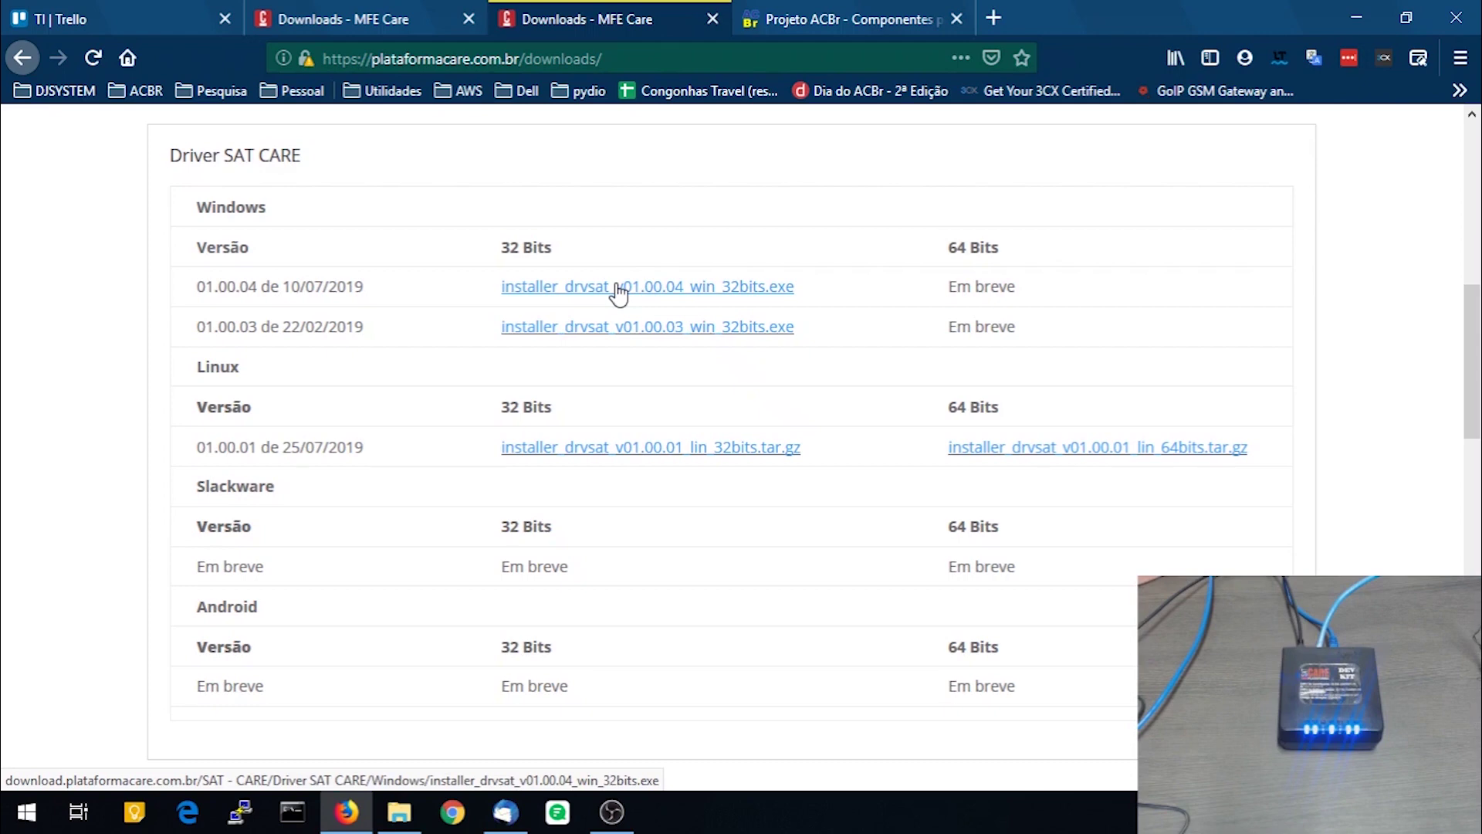
Save the SAT CARE driver 01.00.04 32-bit installer
left_click(617, 289)
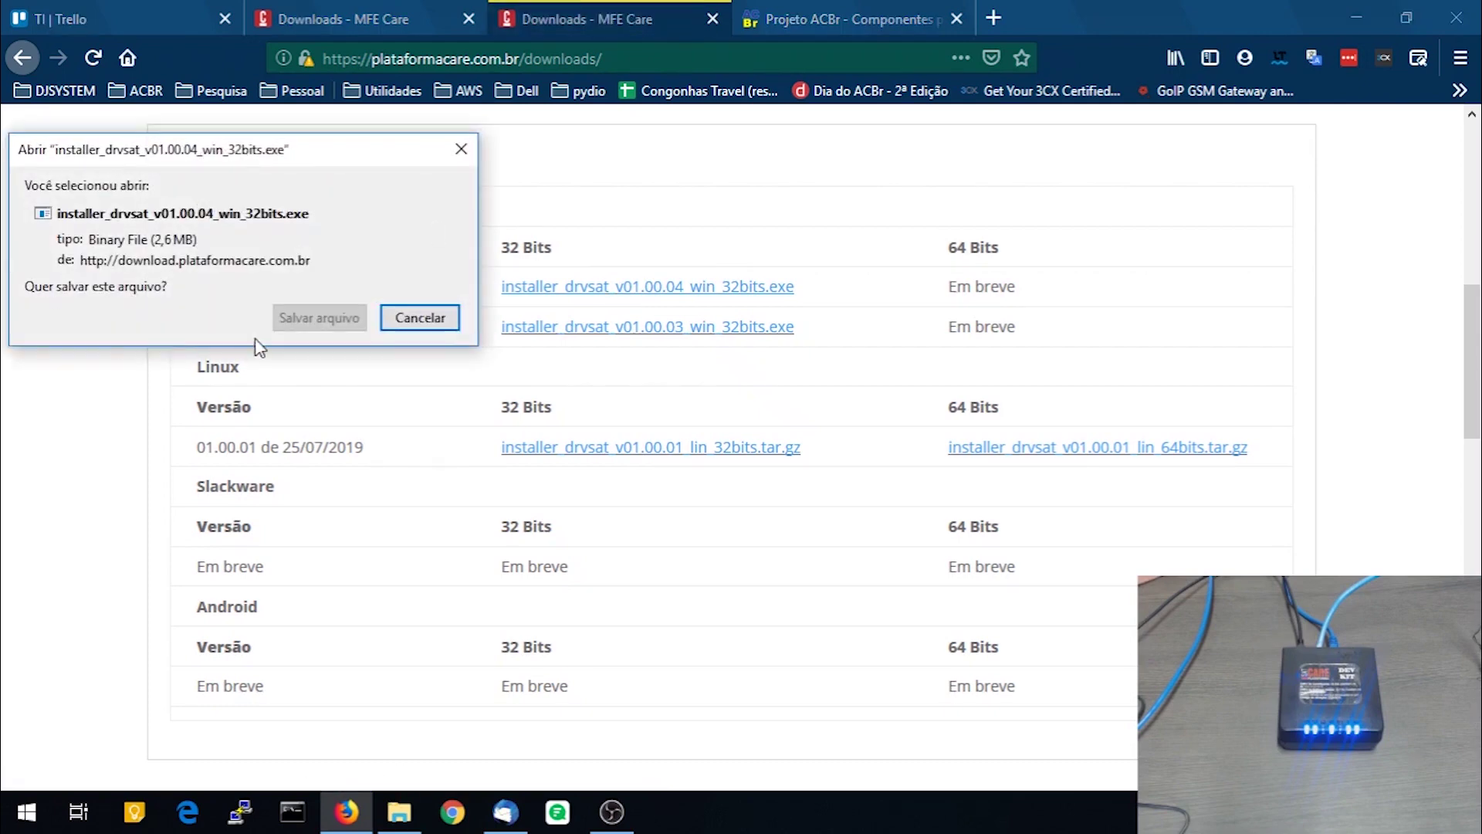
left_click(339, 319)
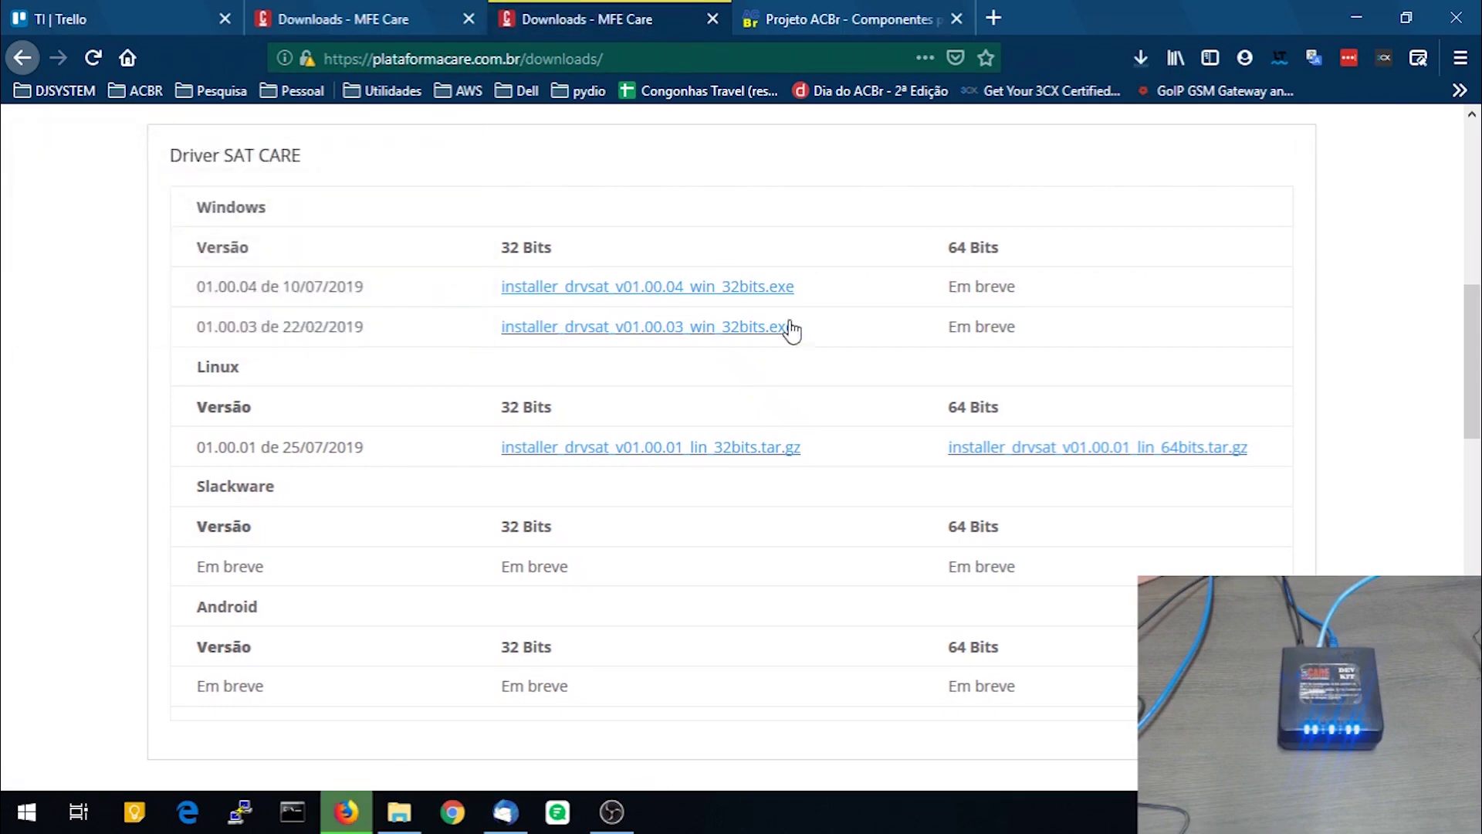
scroll(724, 320, "down", 6)
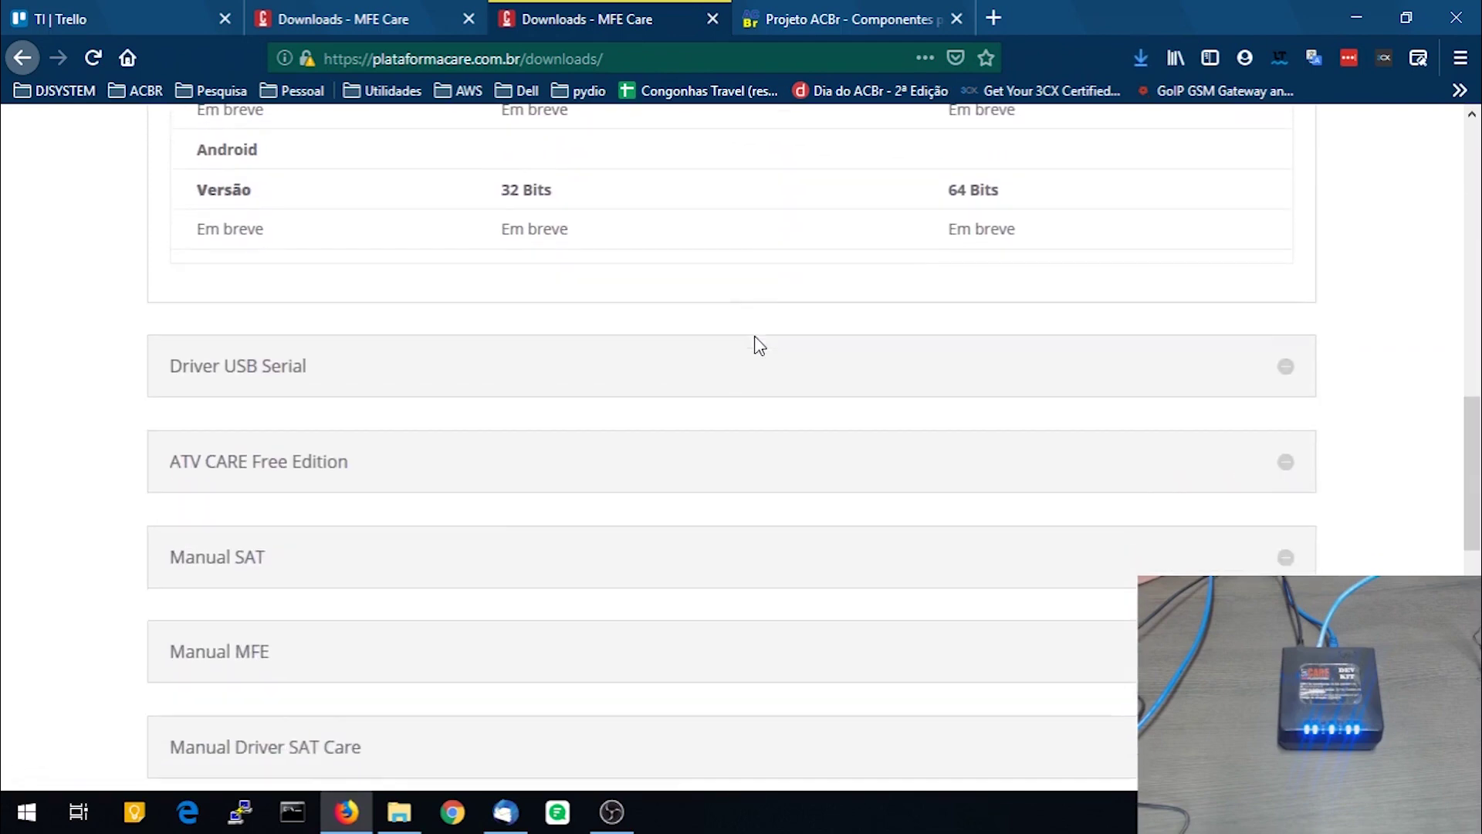
scroll(759, 345, "down", 3)
Expand Driver USB Serial and save the Windows 10 USB serial driver installer
left_click(1283, 162)
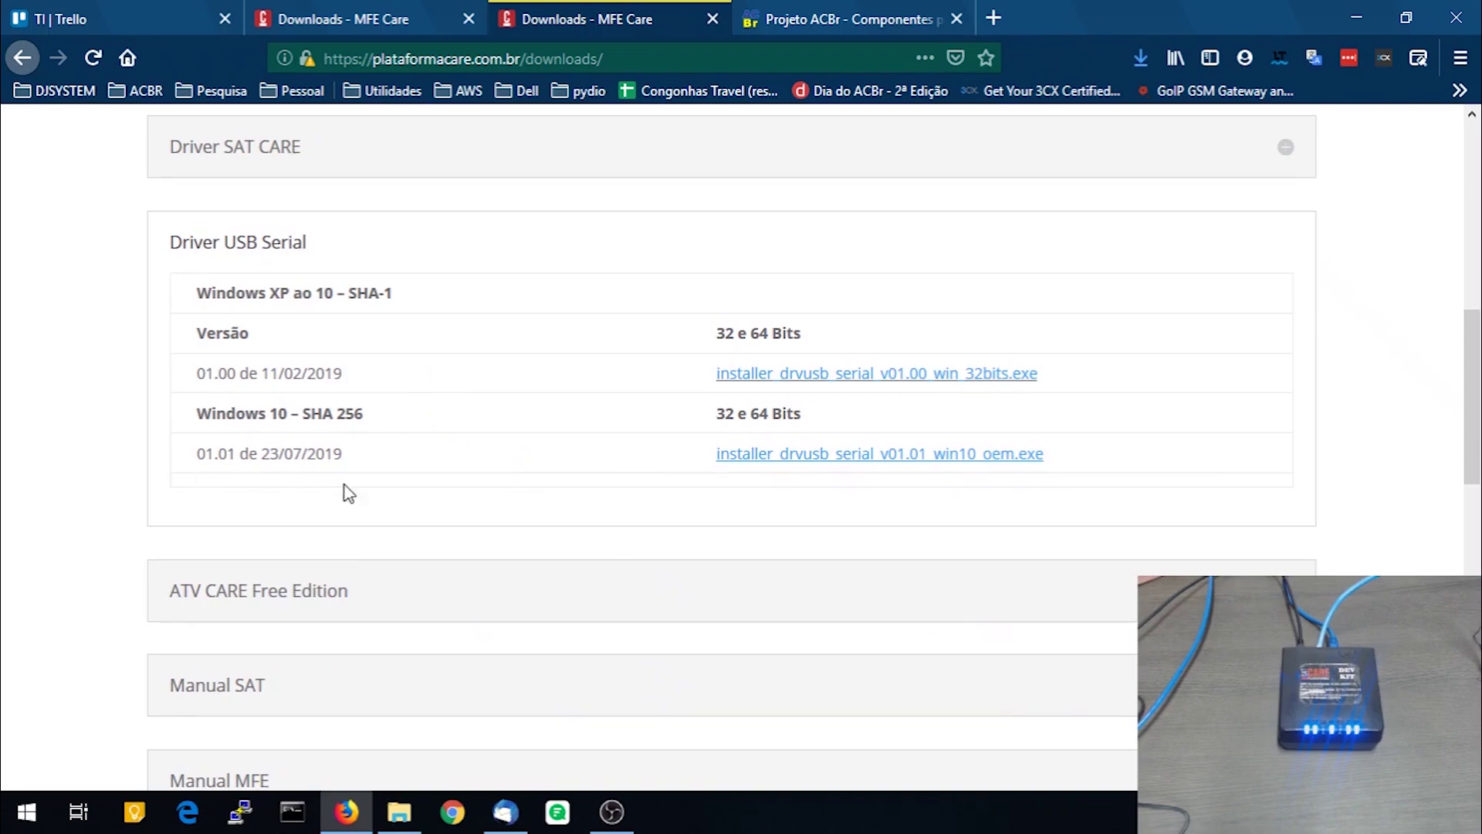
left_click(827, 457)
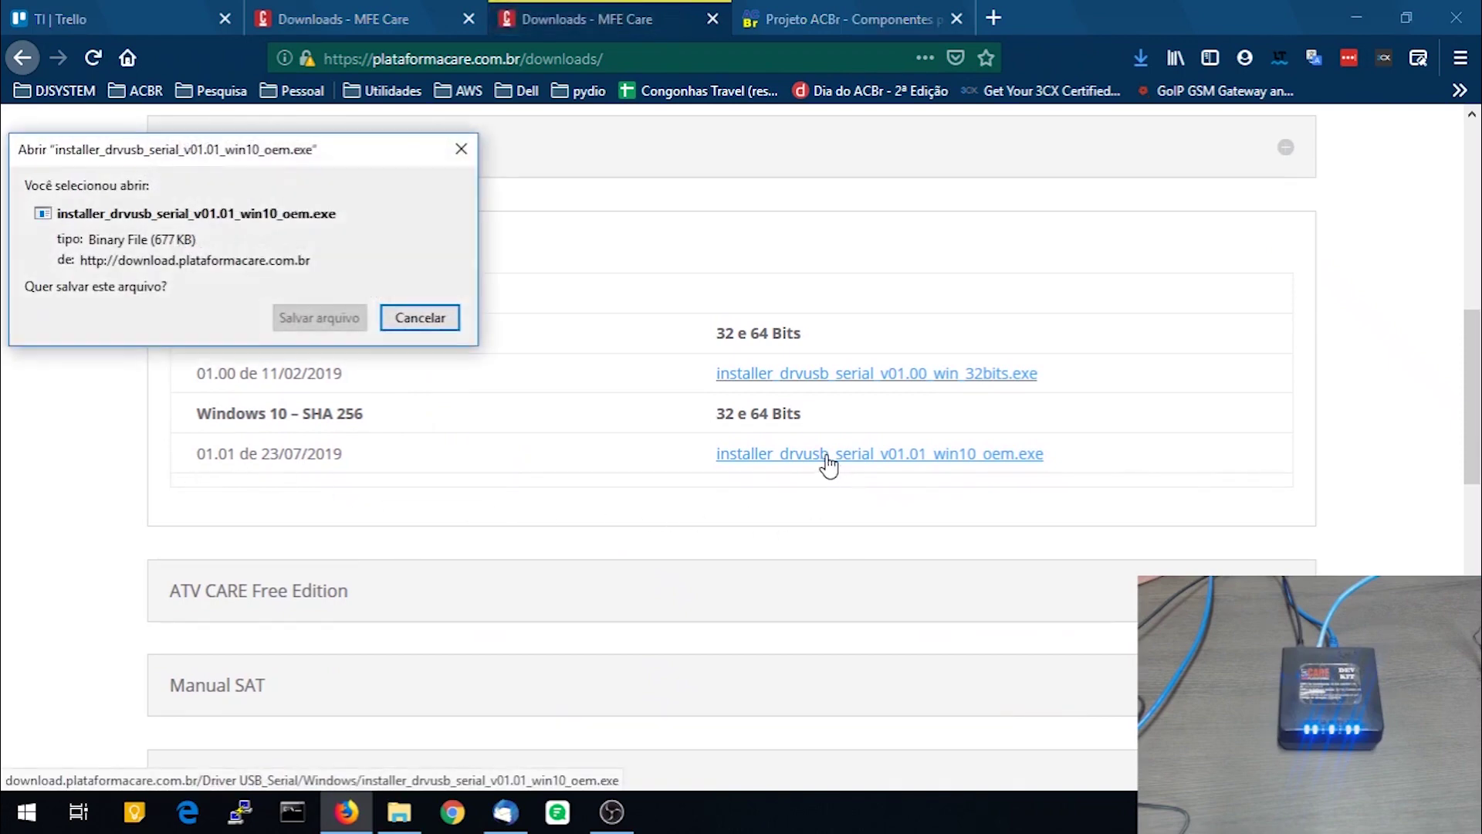
left_click(319, 317)
scroll(615, 318, "down", 5)
scroll(662, 320, "up", 2)
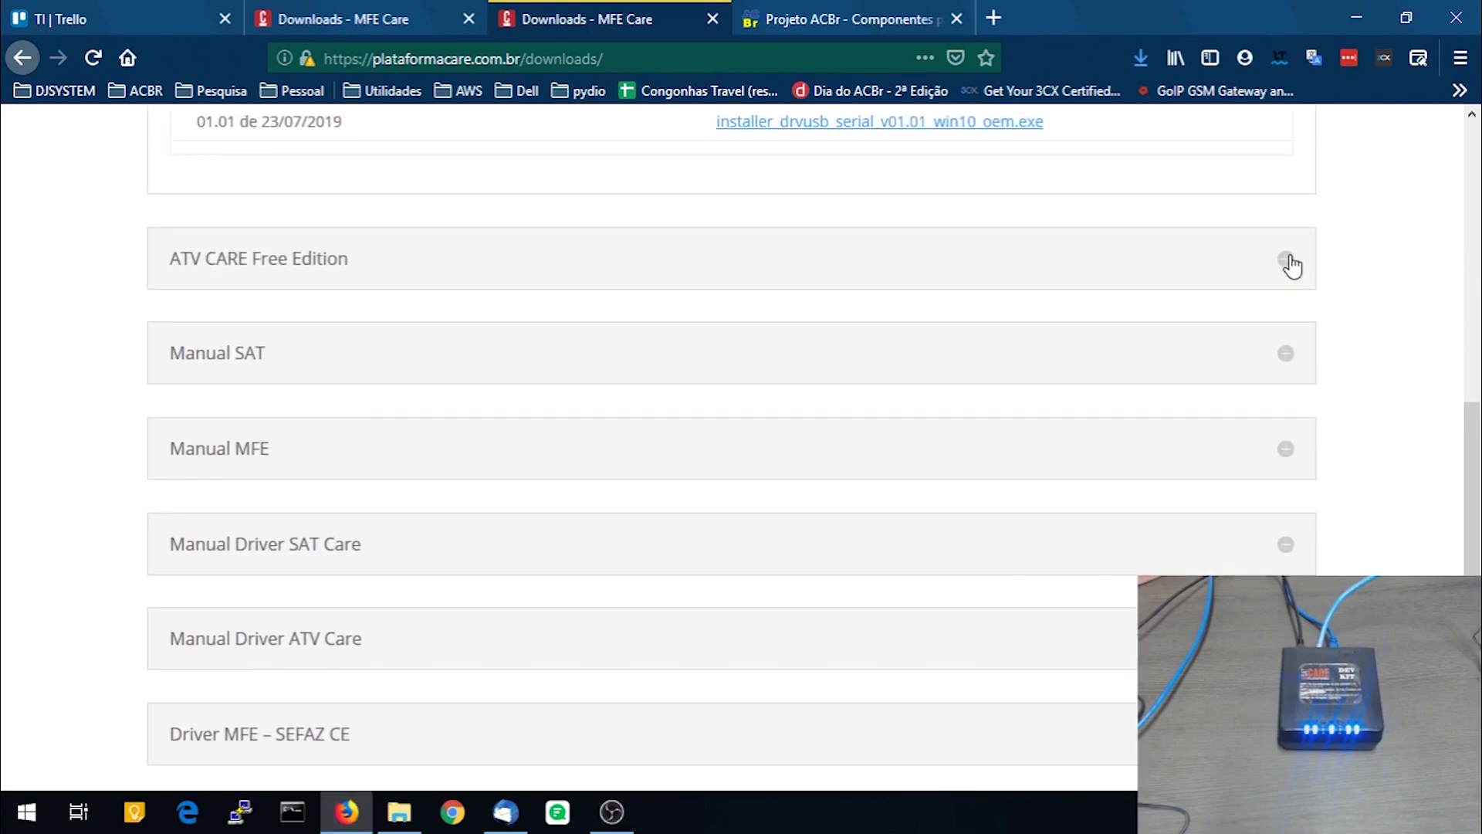
Expand ATV CARE Free Edition and save the ATV CARE 01.00.13 installer
left_click(1288, 261)
scroll(679, 396, "up", 3)
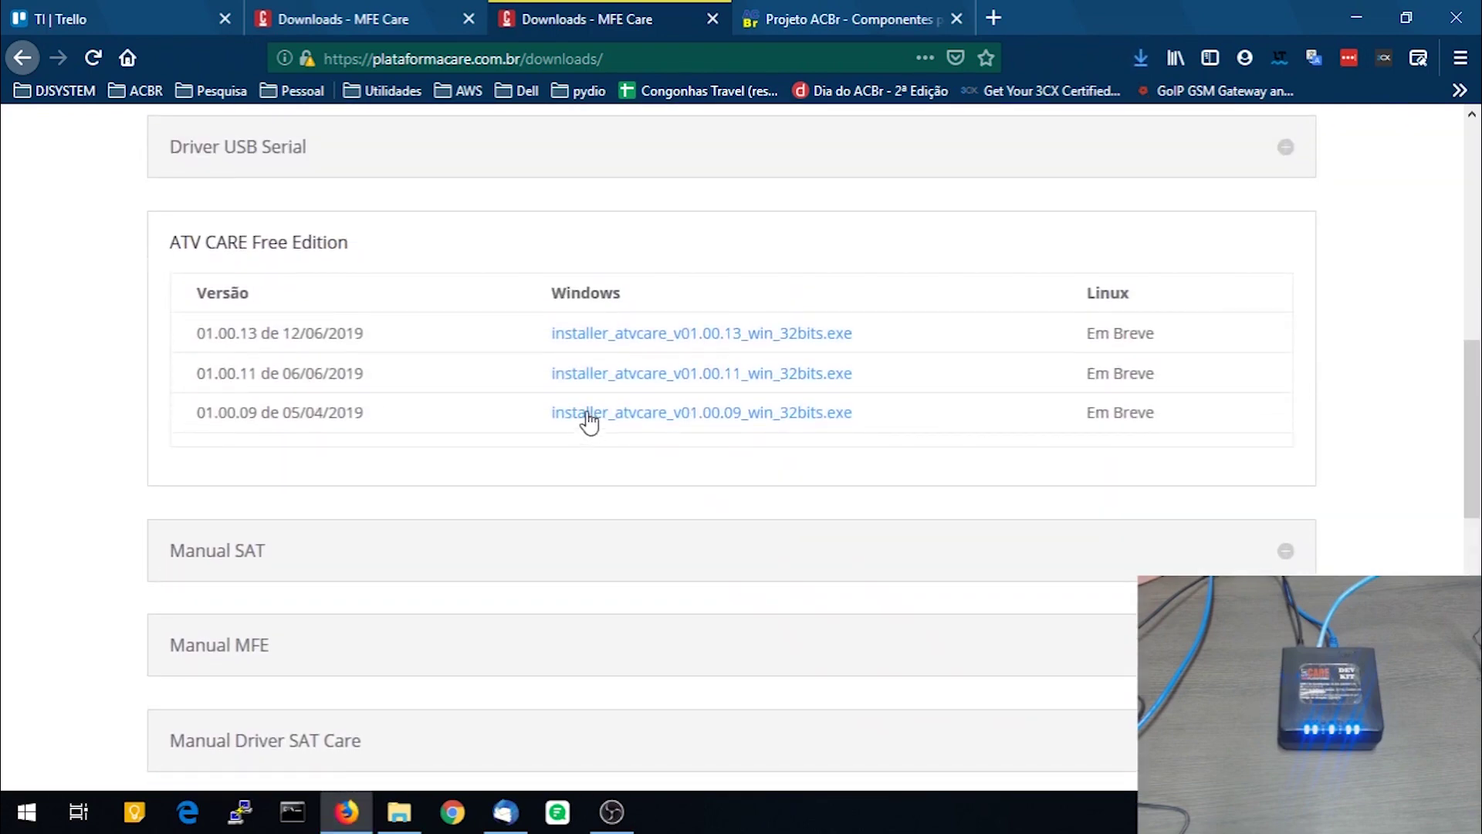
left_click(683, 343)
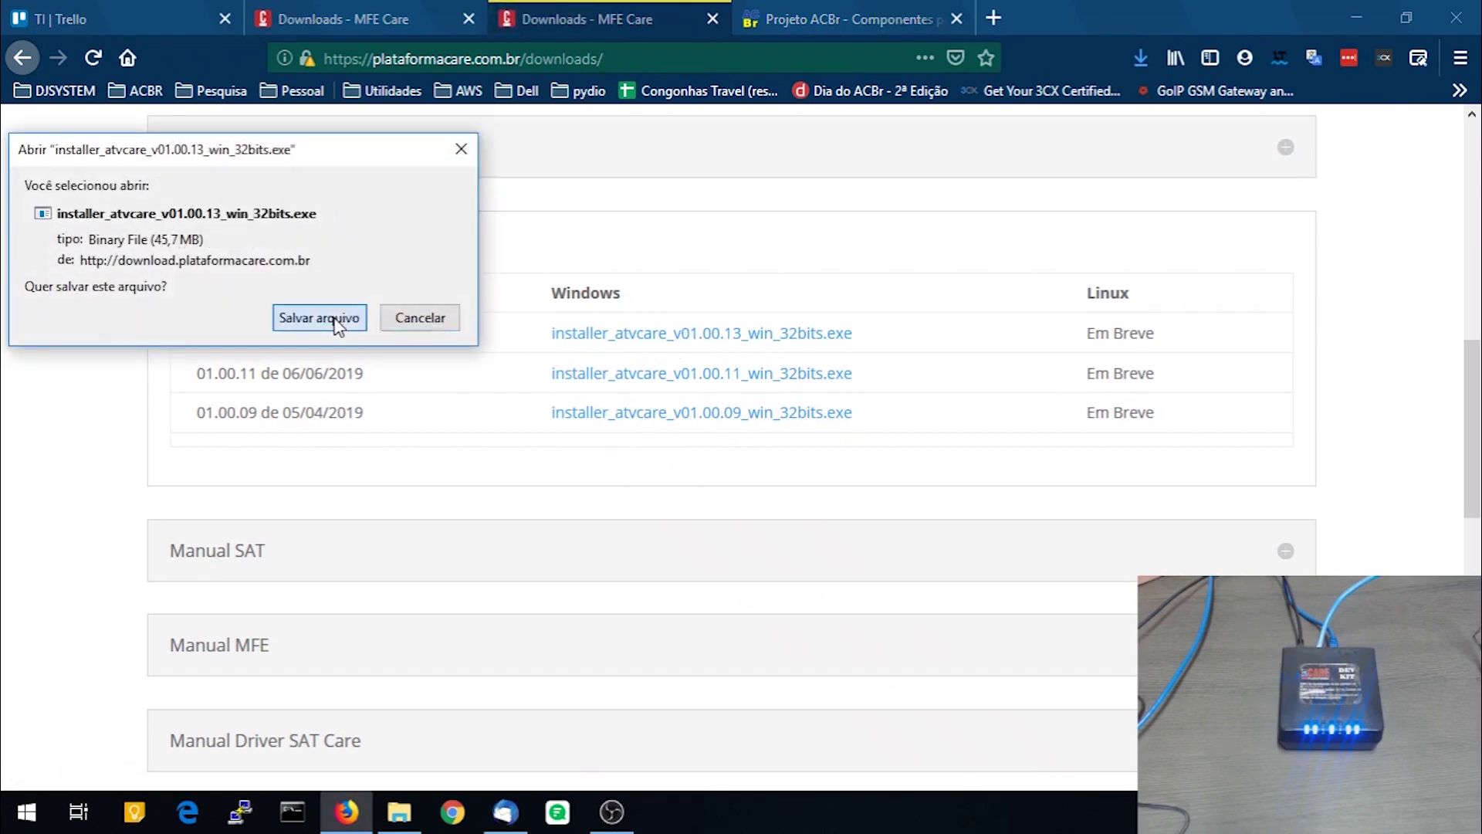
left_click(328, 319)
Expand the Manual SAT section to reveal the SAT-CARE v1.0.2 user manual
scroll(1158, 440, "down", 5)
scroll(1027, 394, "up", 2)
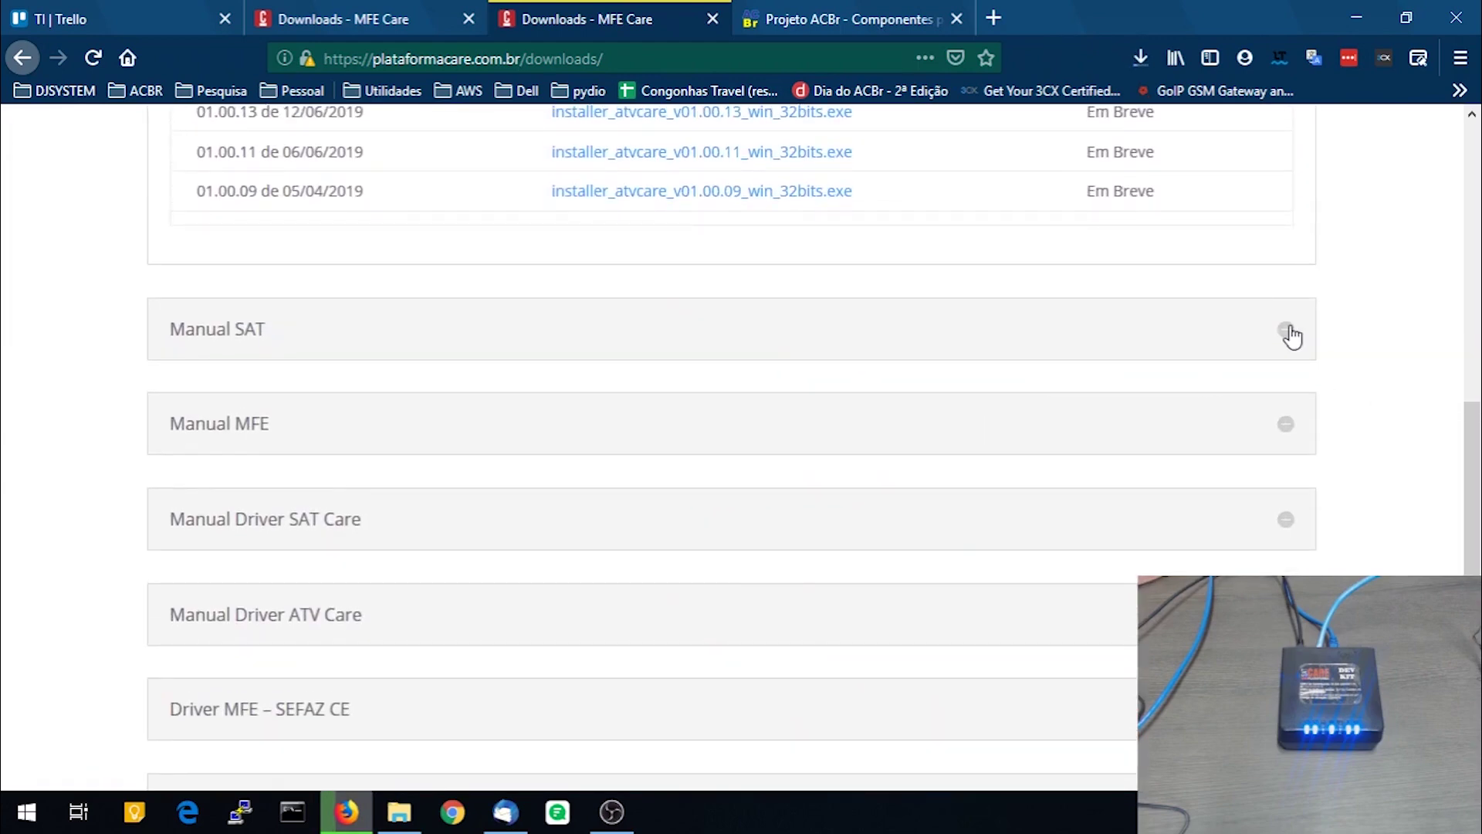
left_click(1287, 326)
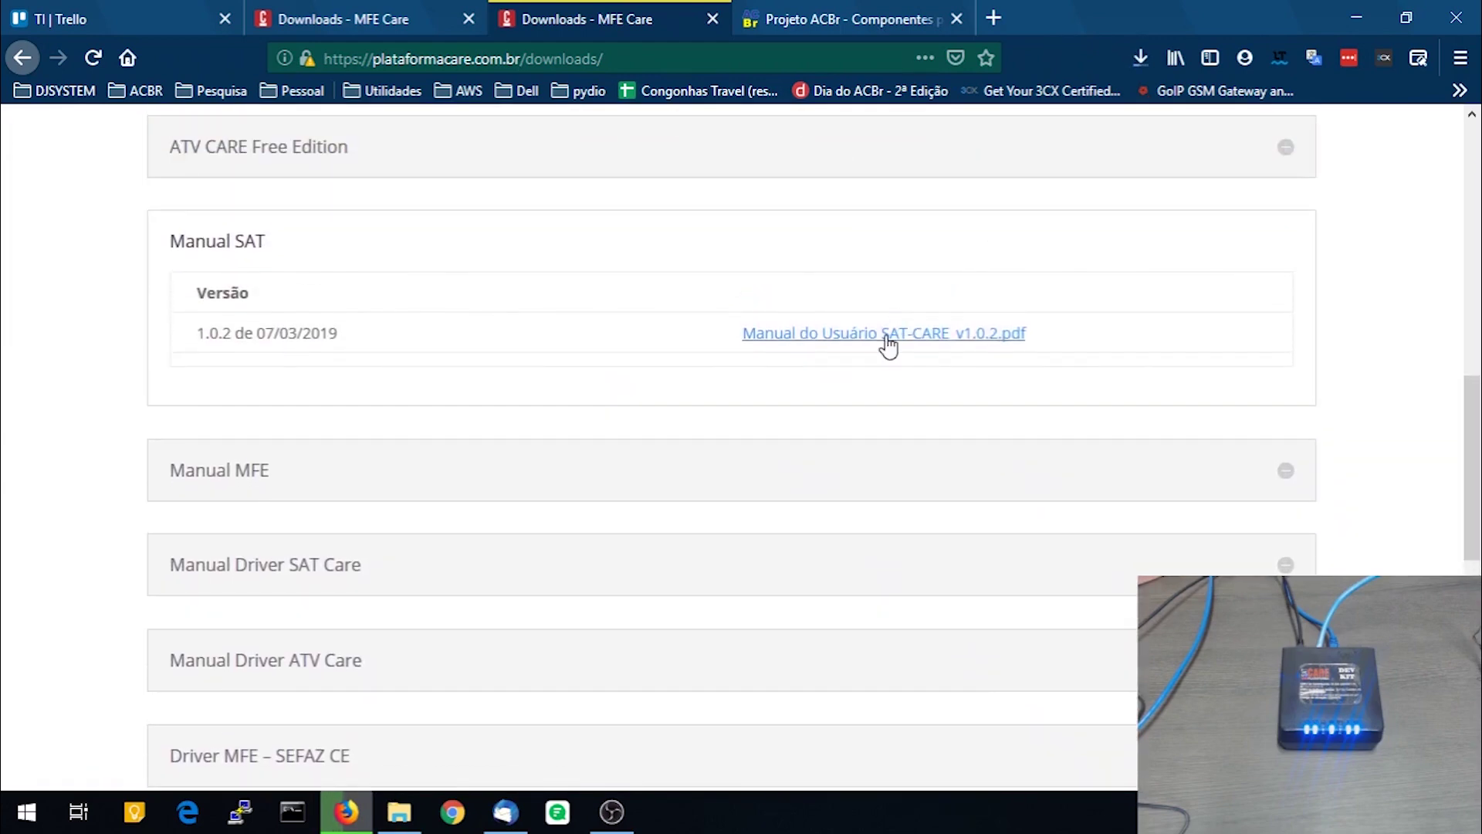
Open the Manual do Usuário SAT-CARE v1.0.2 PDF and scroll to its ÍNDICE page
left_click(885, 337)
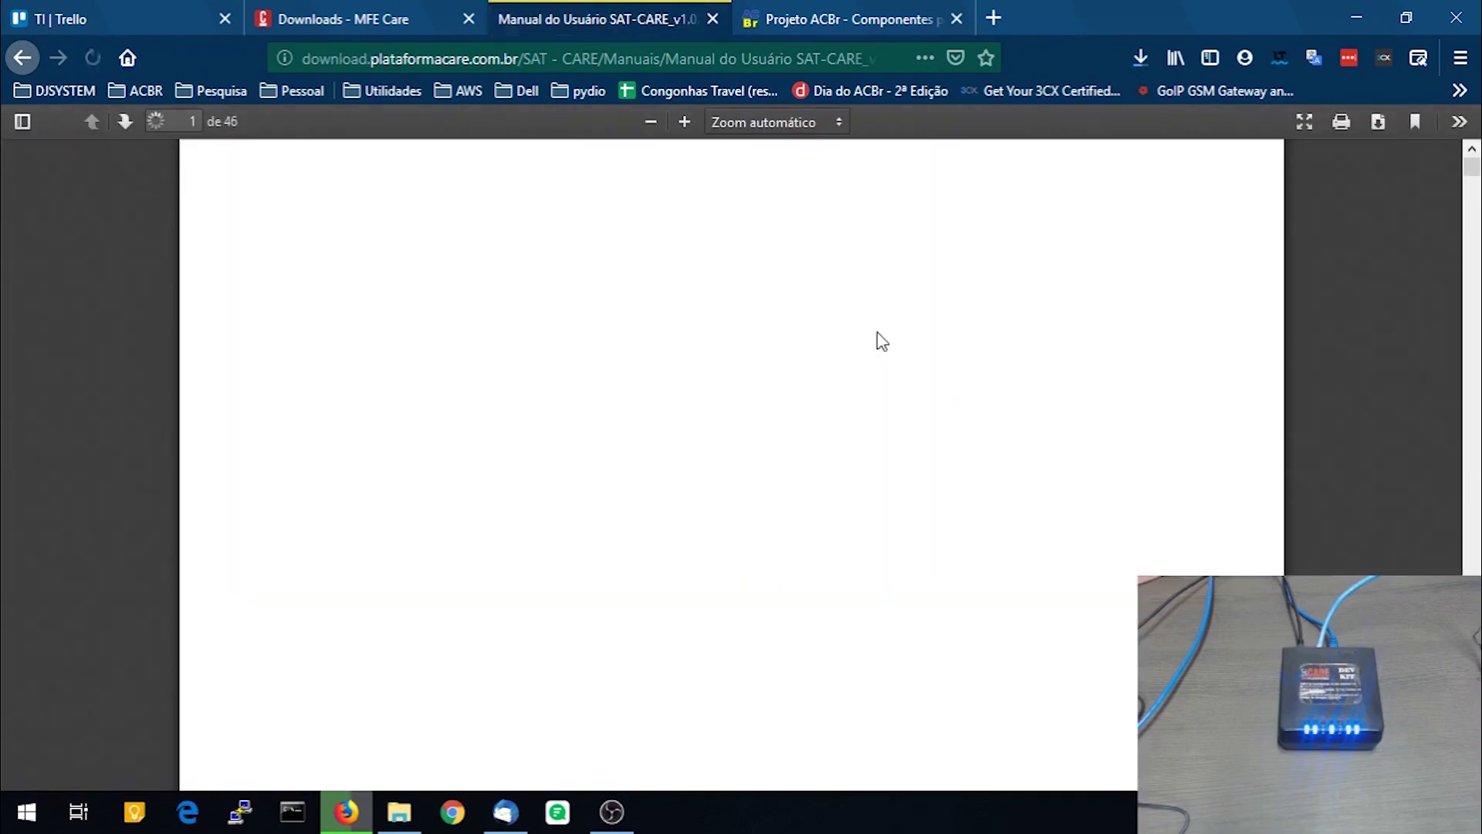
scroll(969, 357, "down", 15)
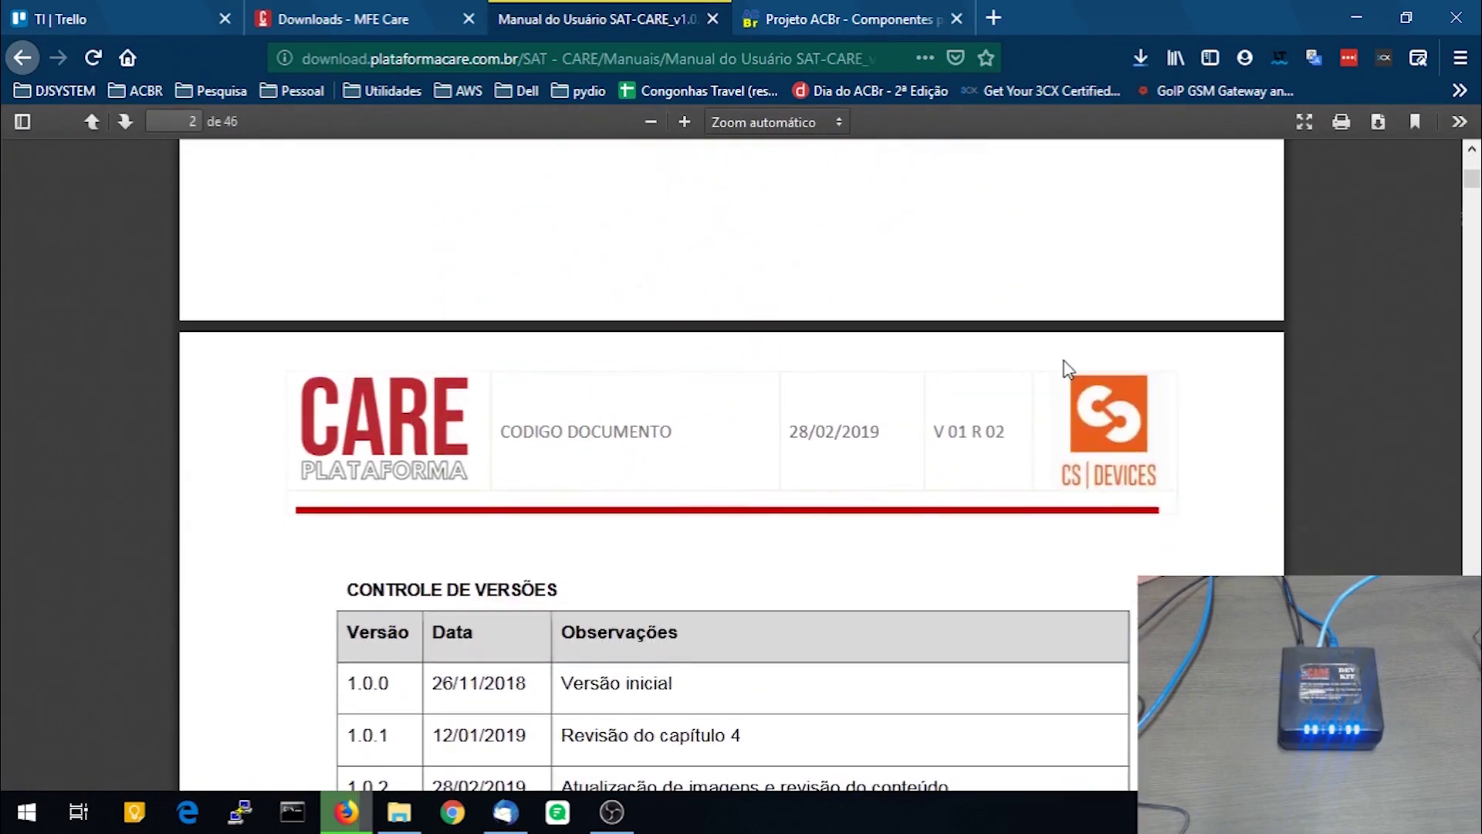
scroll(1080, 340, "down", 15)
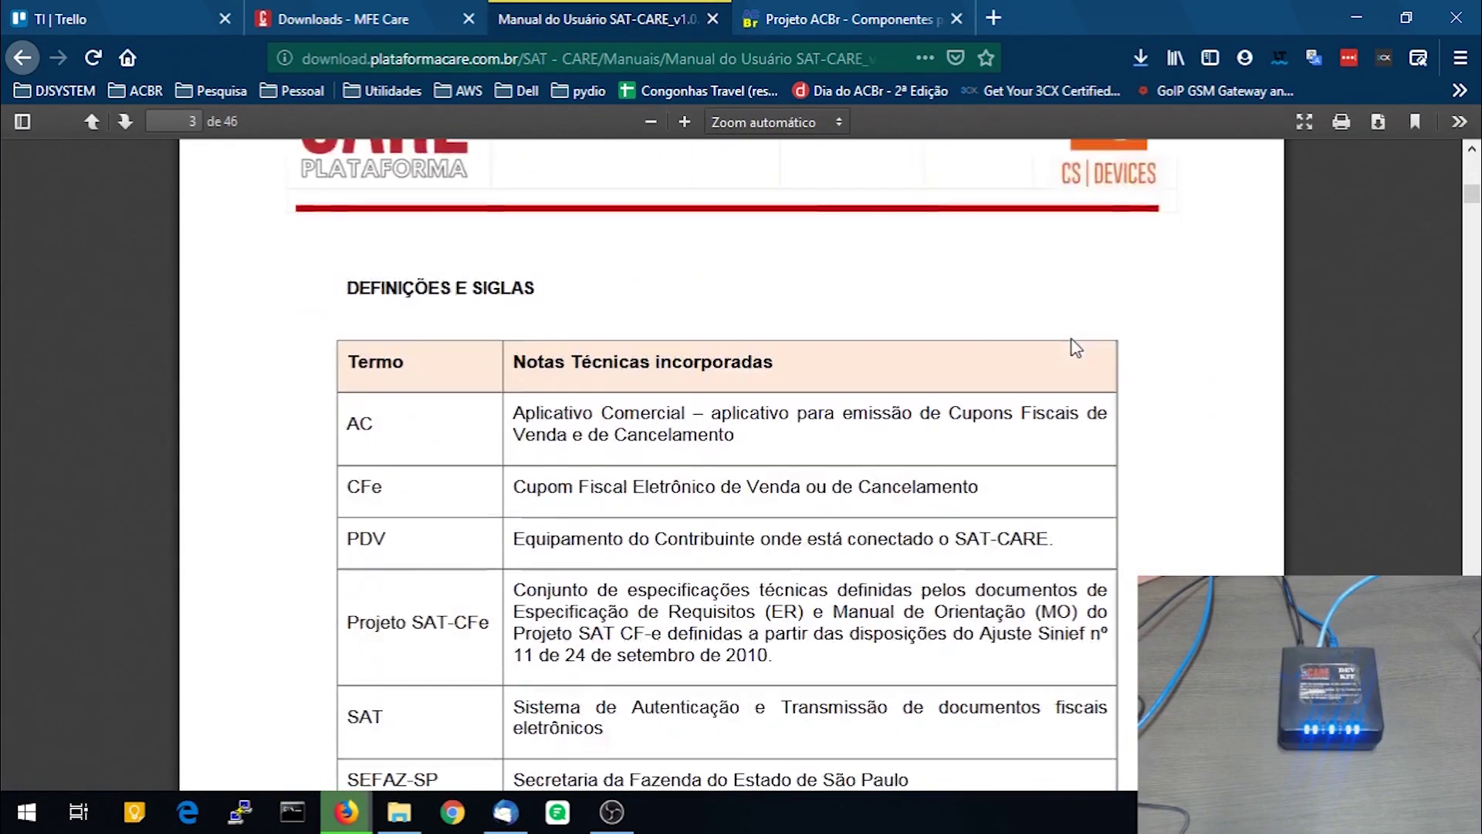
scroll(1075, 347, "up", 5)
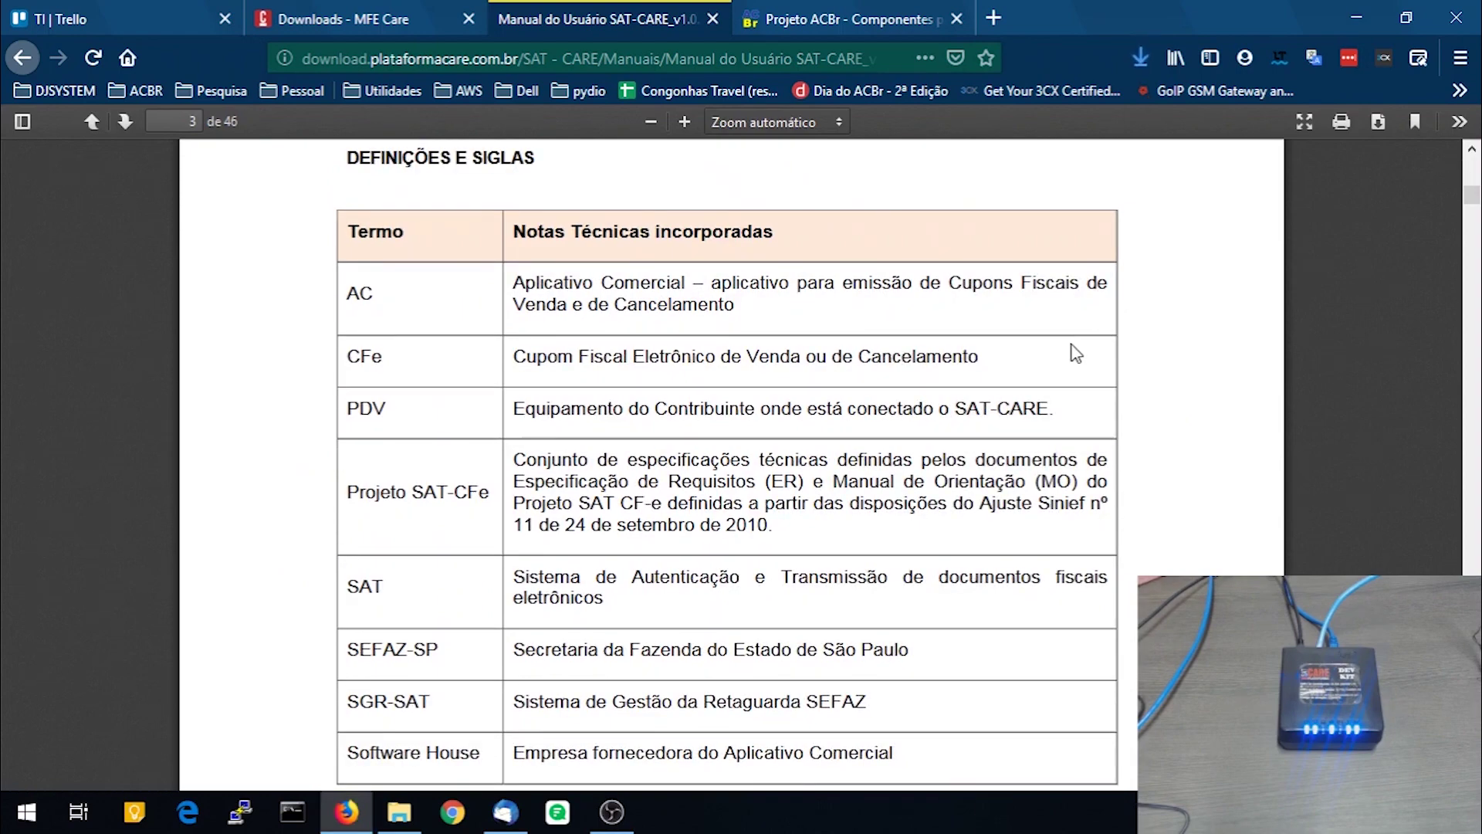
scroll(1077, 351, "down", 10)
scroll(1079, 356, "up", 2)
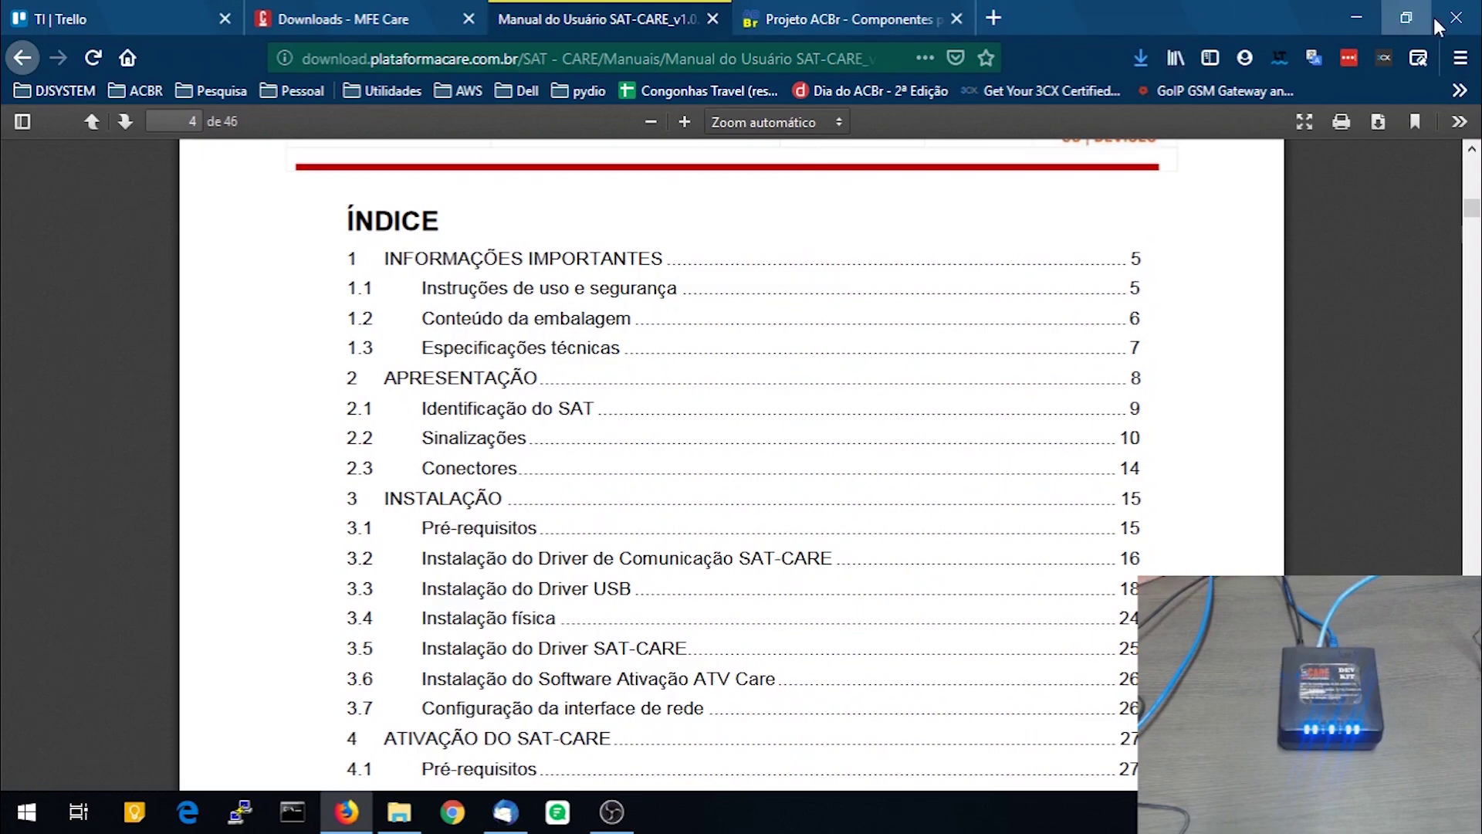
Install the CS-DEVICES SatCare driver from the CS-Devices desktop folder
left_click(1369, 17)
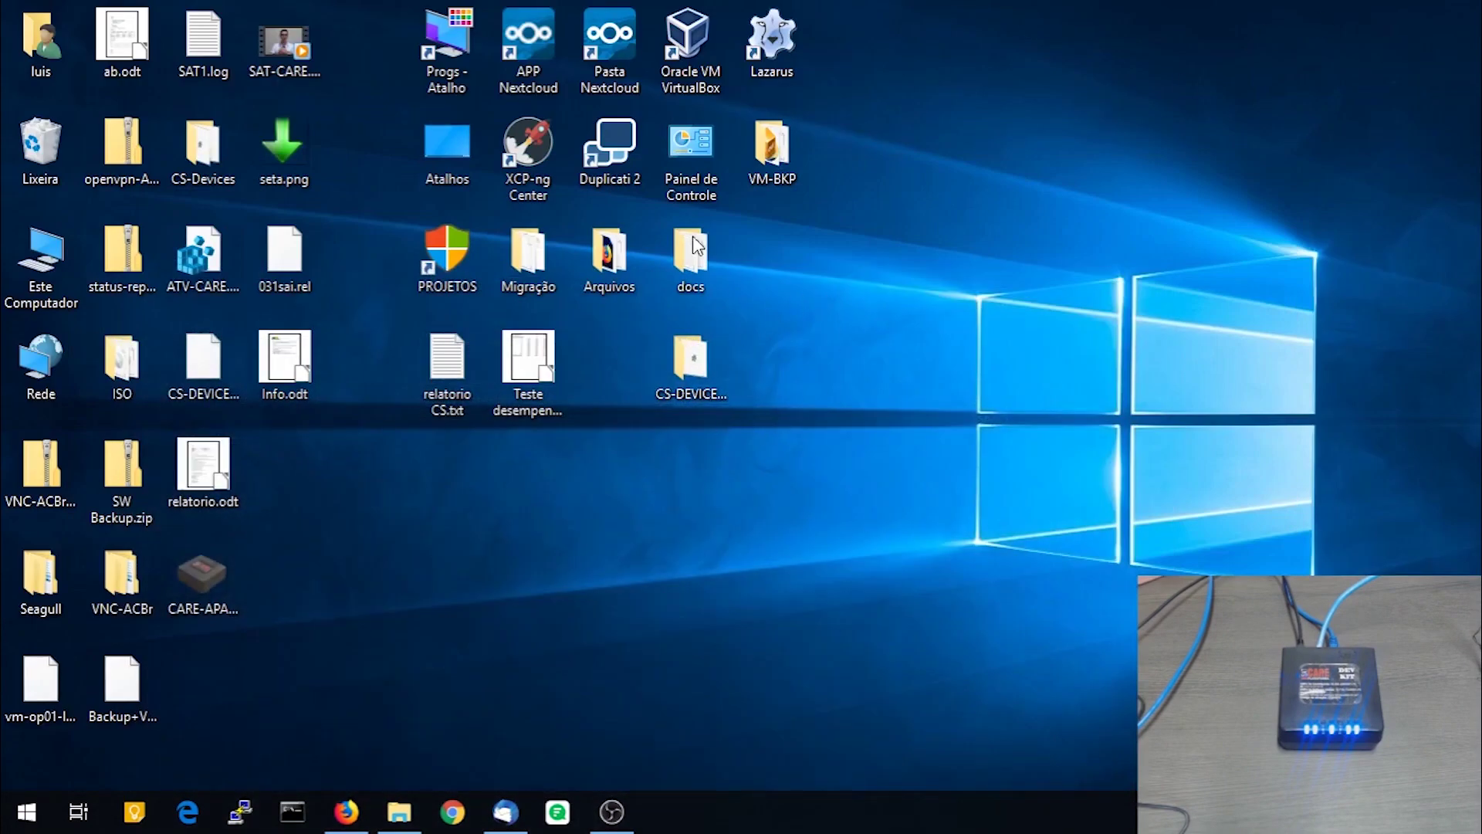
double_click(202, 147)
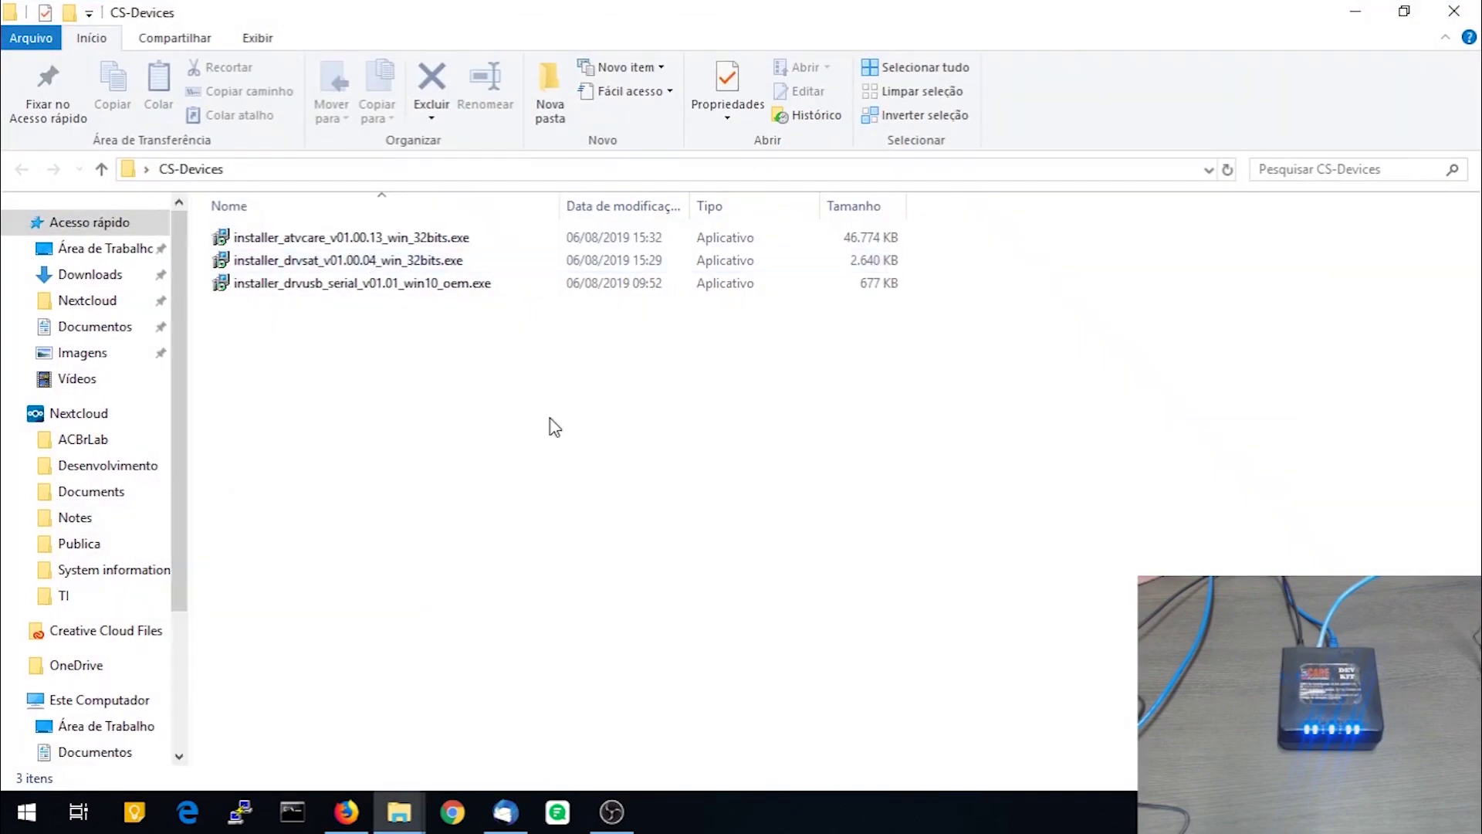
double_click(300, 262)
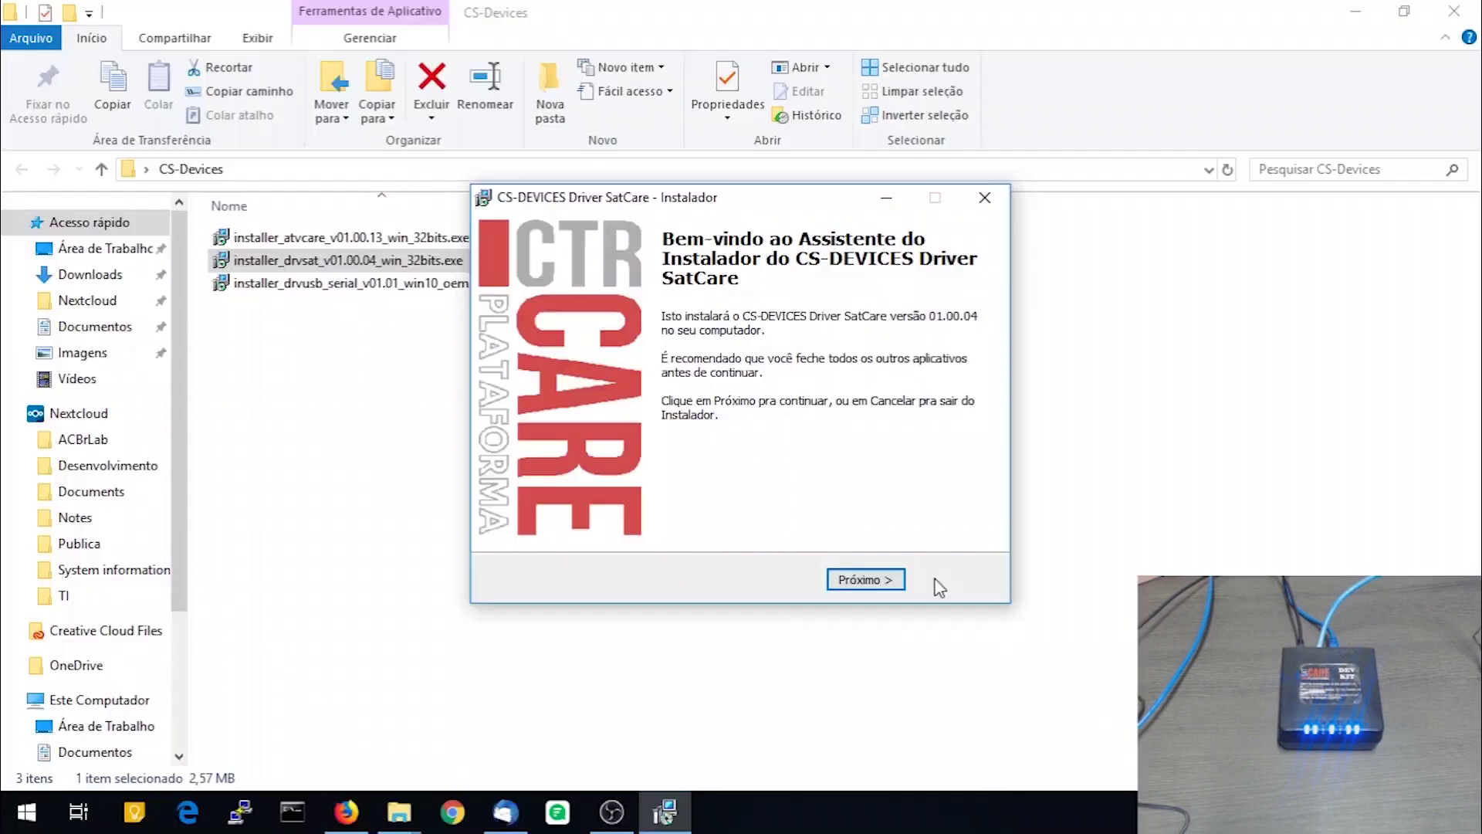
left_click(867, 582)
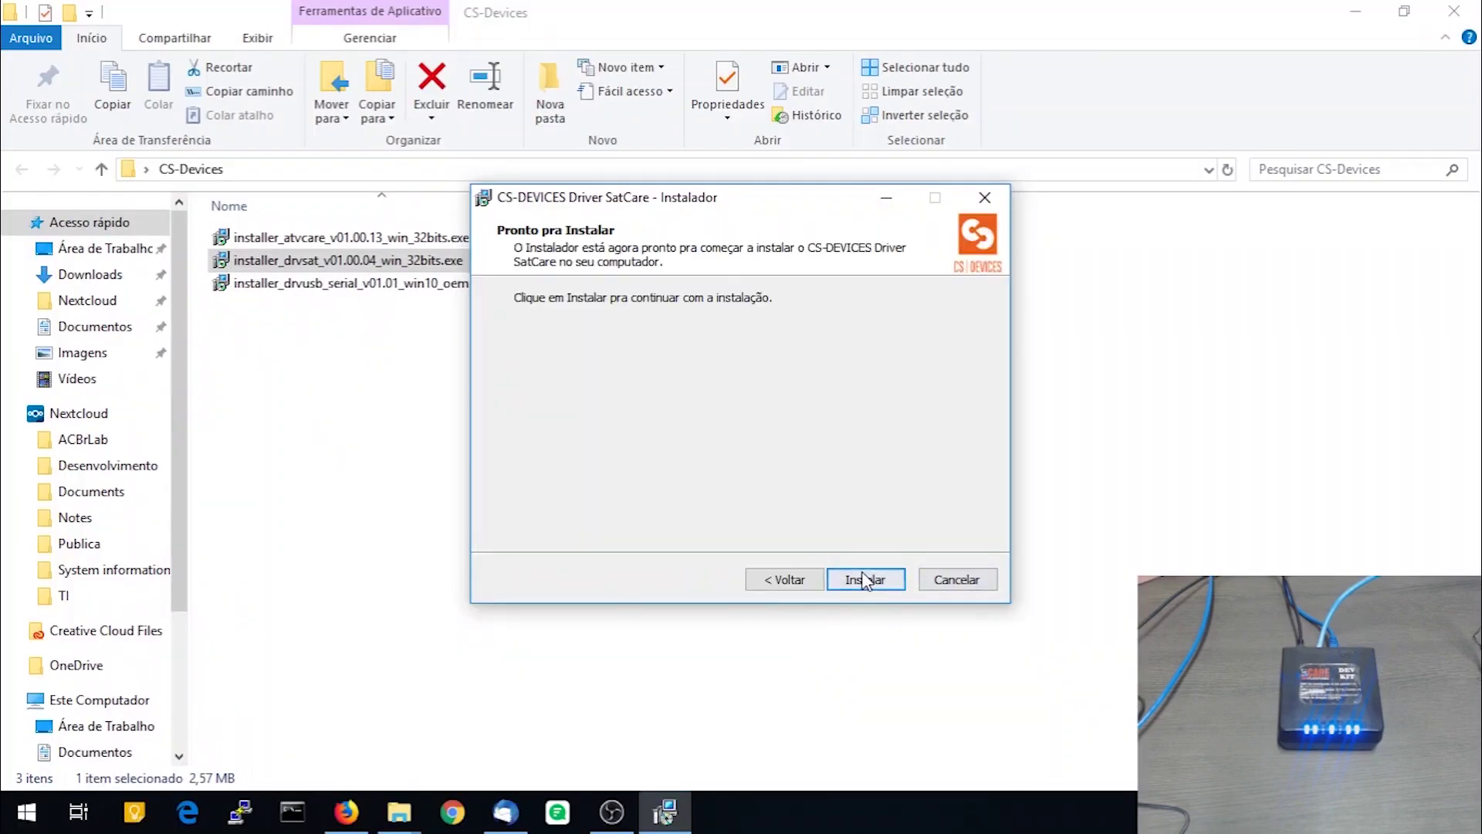
left_click(857, 582)
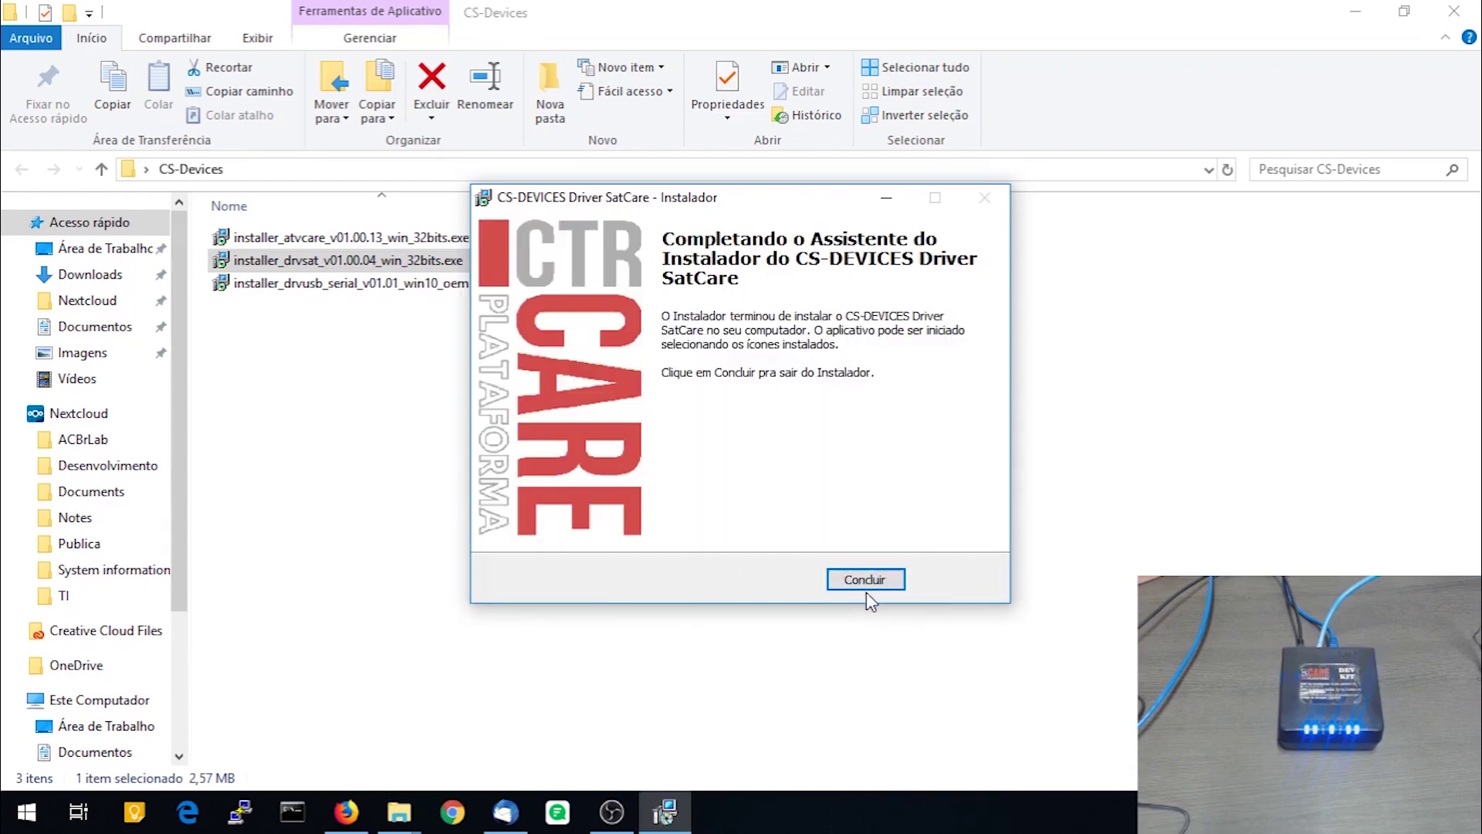
left_click(858, 581)
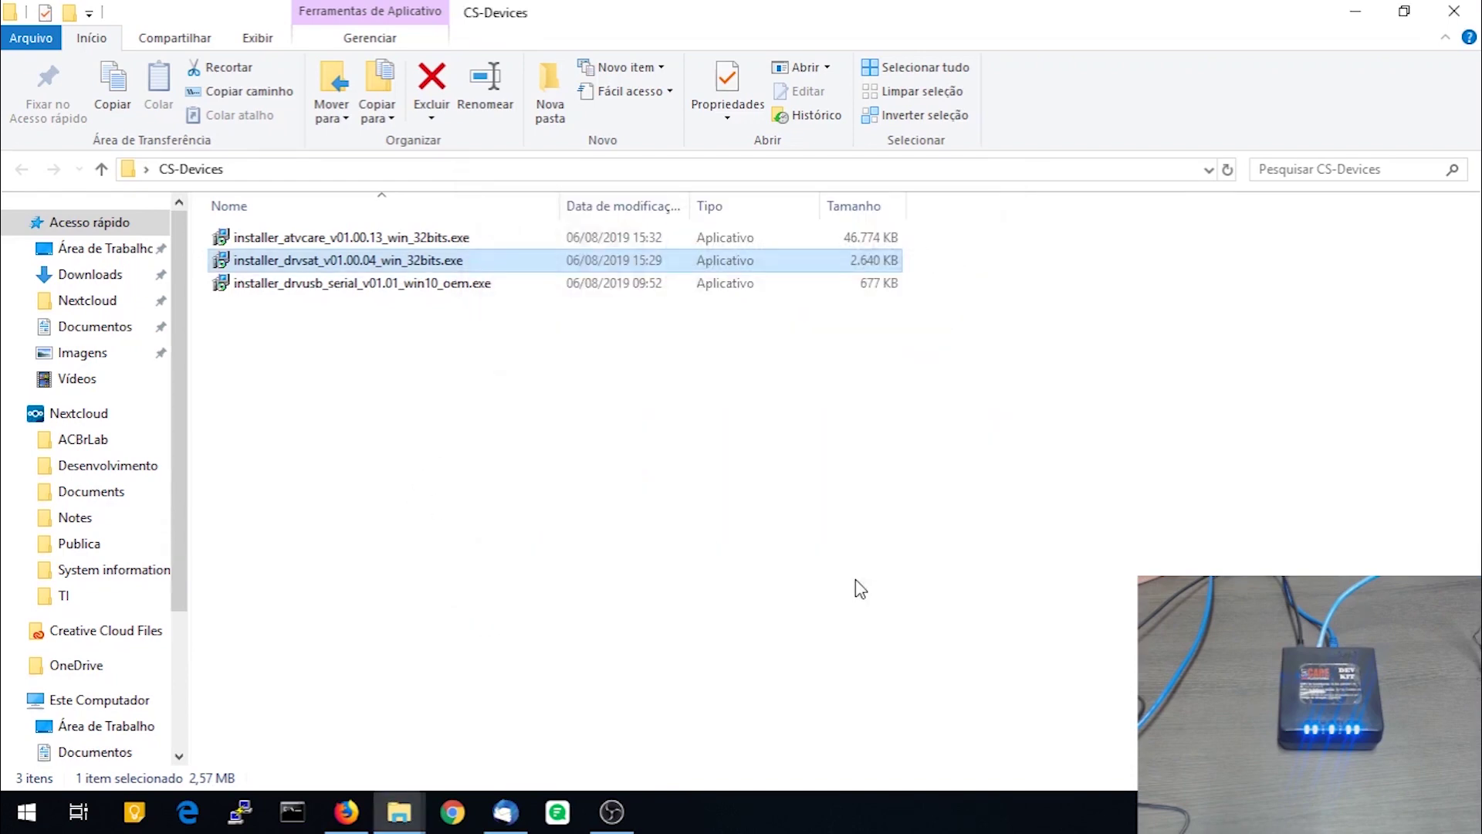
Install the CS-DEVICES USB-Serial driver from the same folder
left_click(345, 284)
double_click(346, 284)
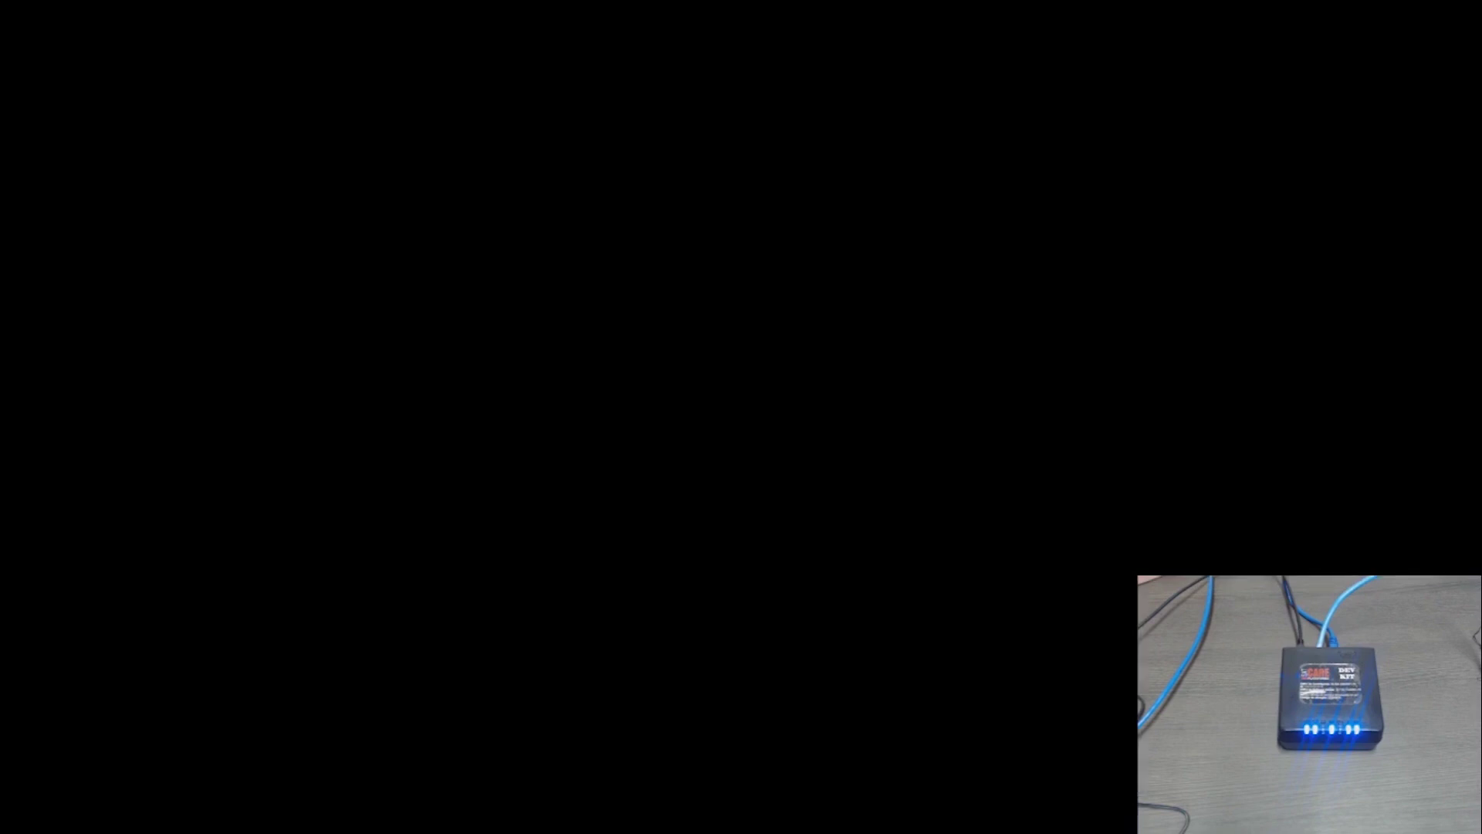
left_click(857, 589)
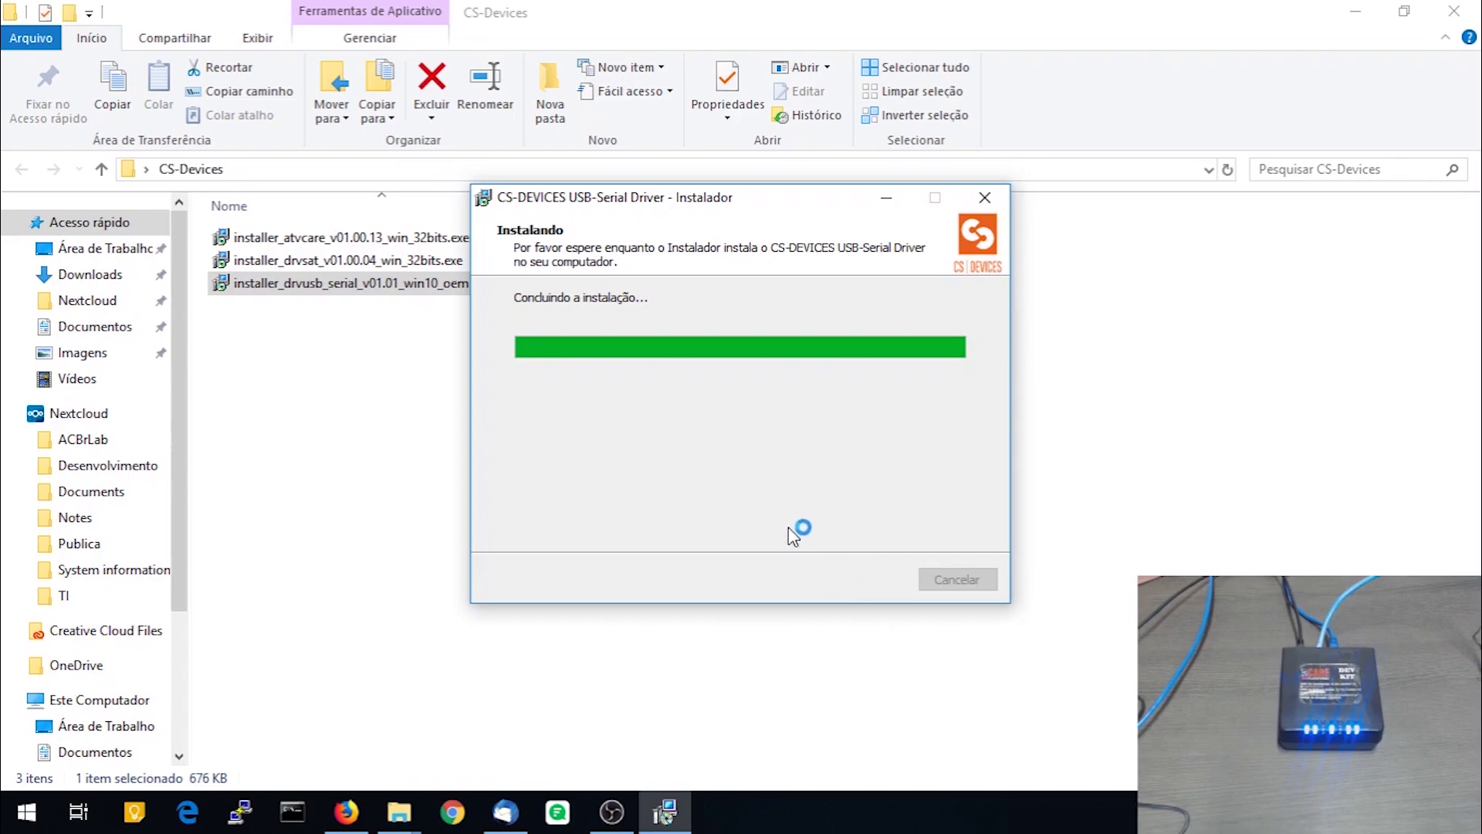
left_click(826, 575)
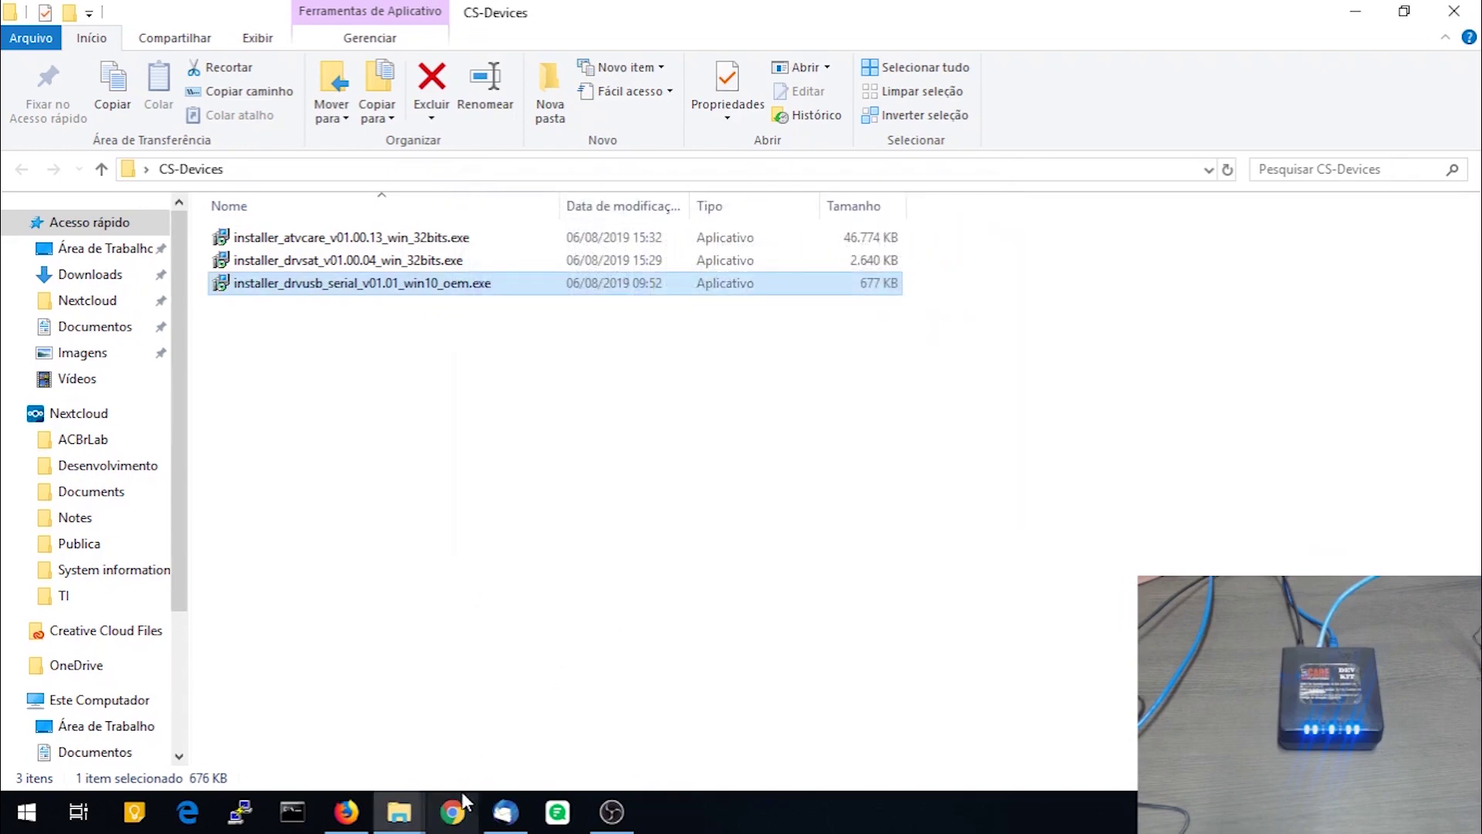
Open Device Manager in Computer Management and expand Portas (COM e LPT)
right_click(90, 700)
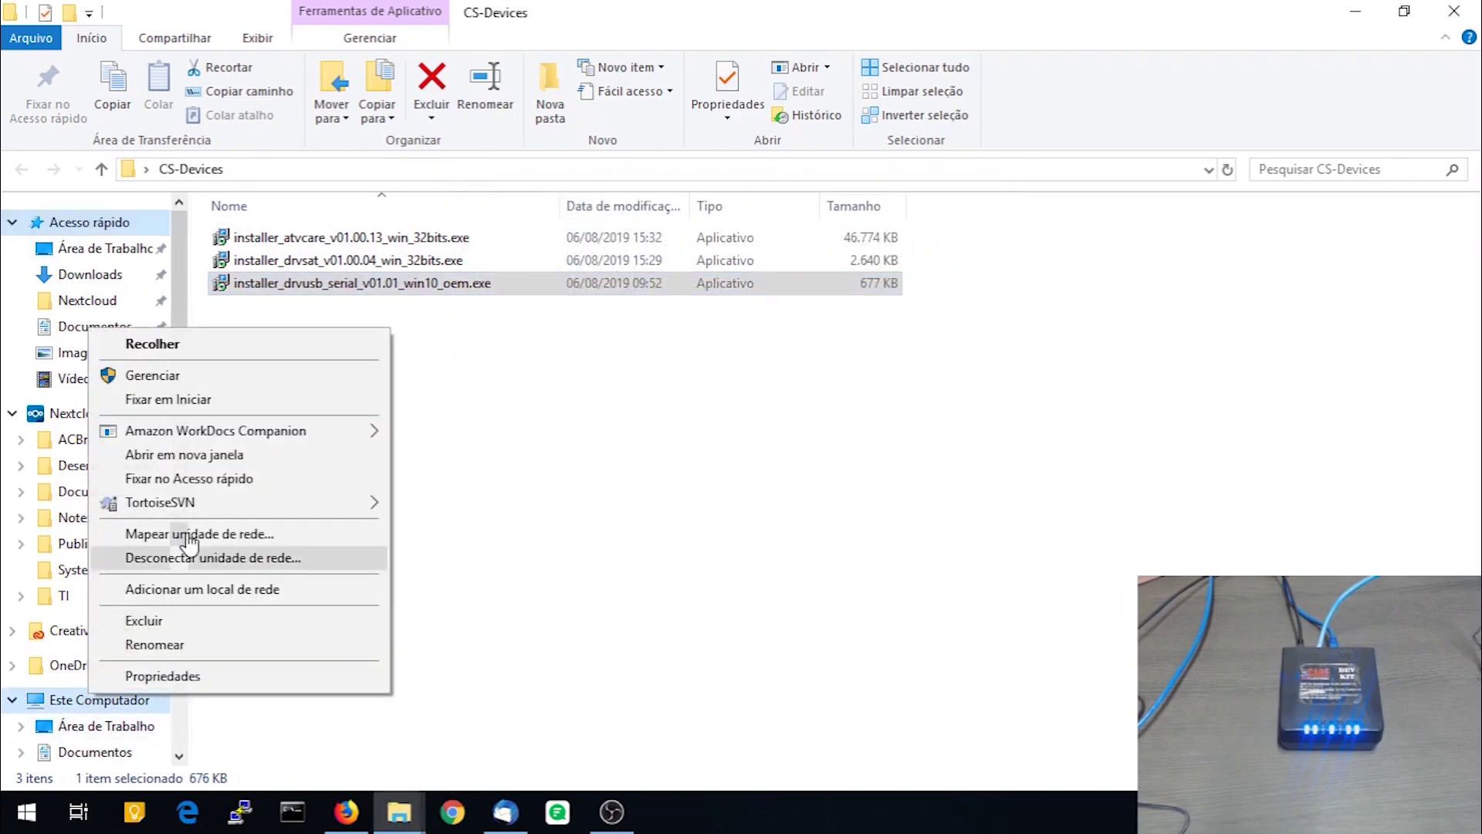
left_click(171, 375)
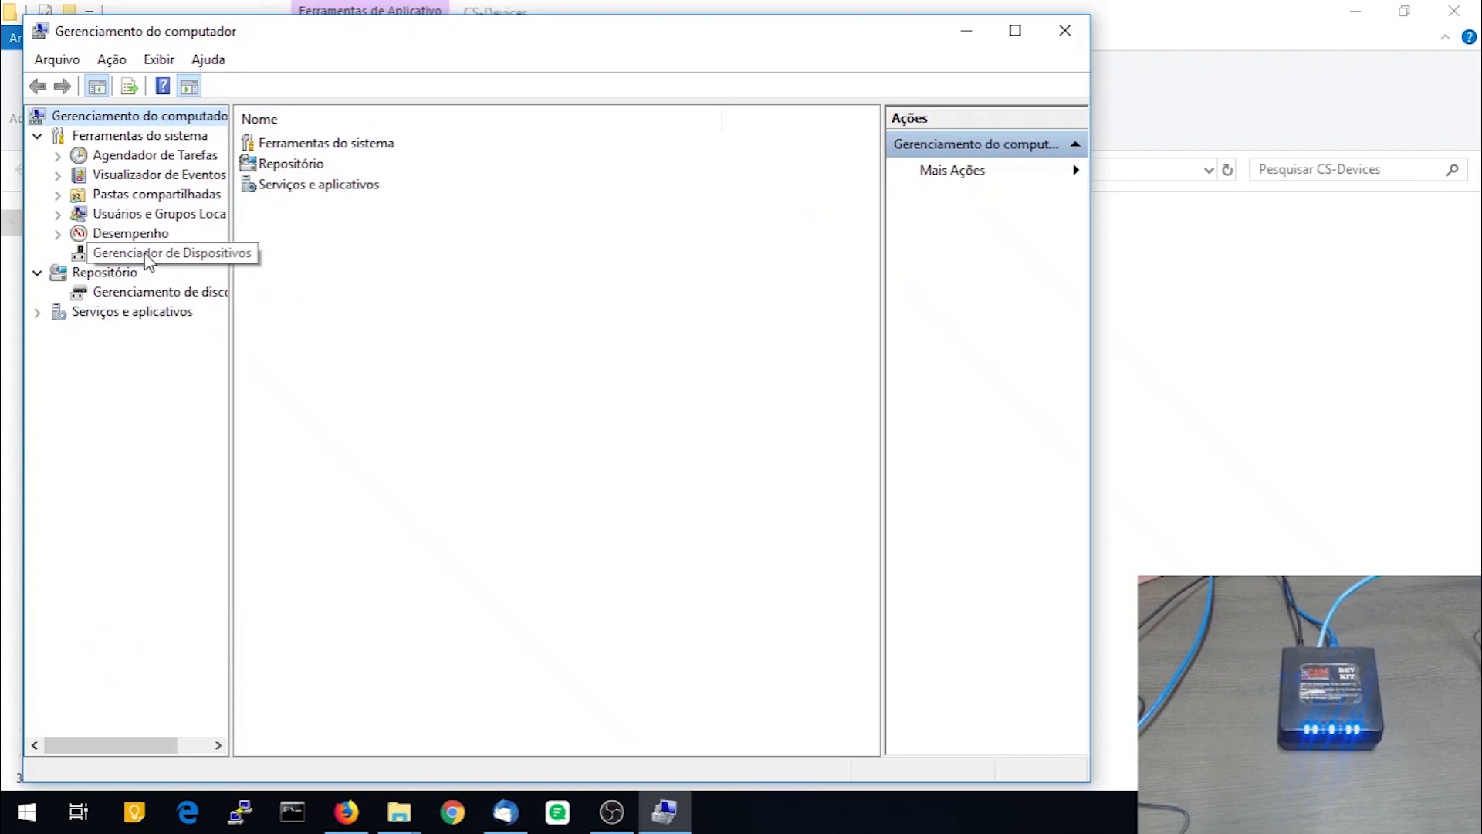
left_click(124, 252)
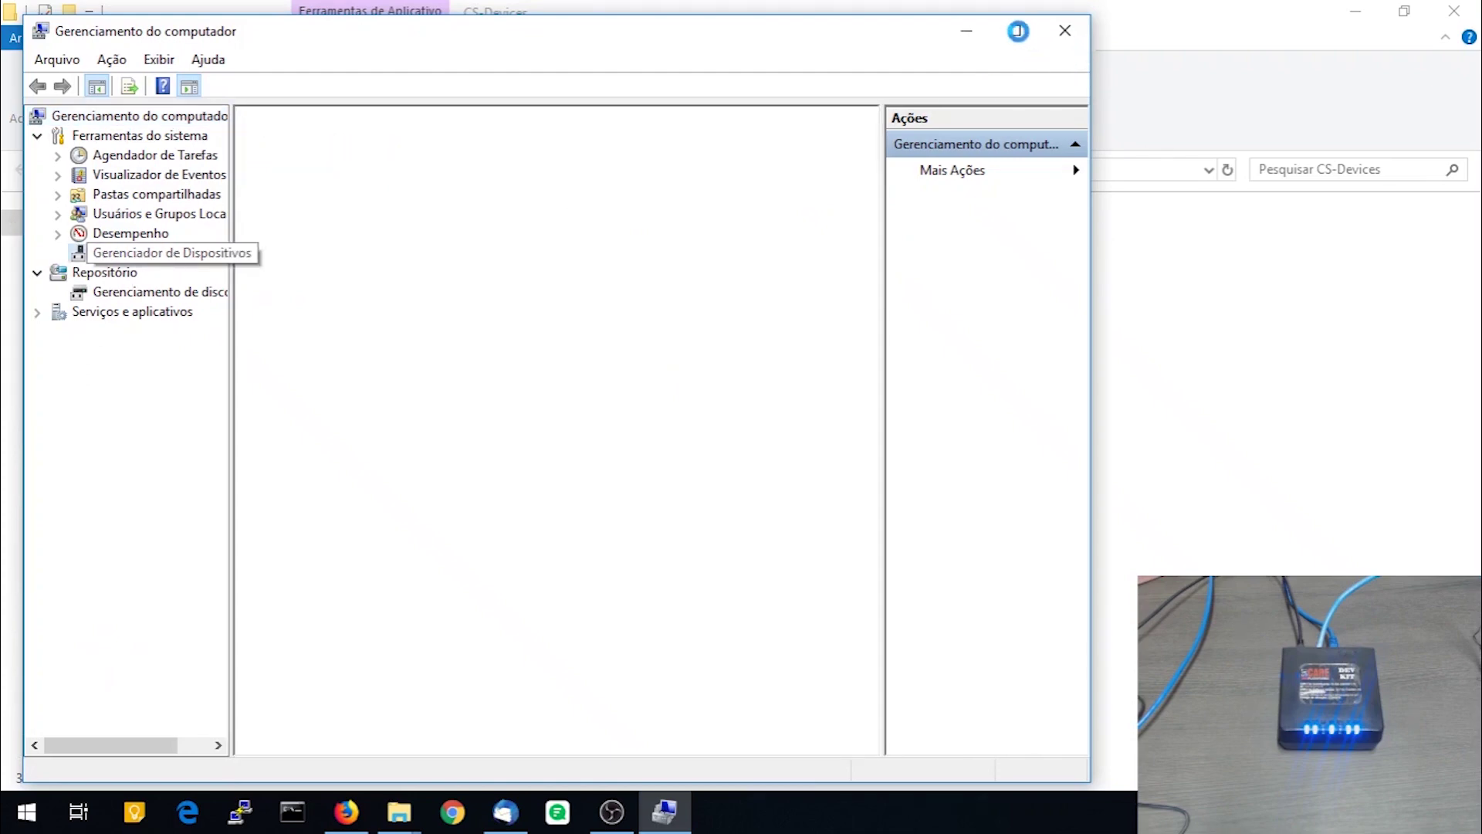
left_click(1018, 30)
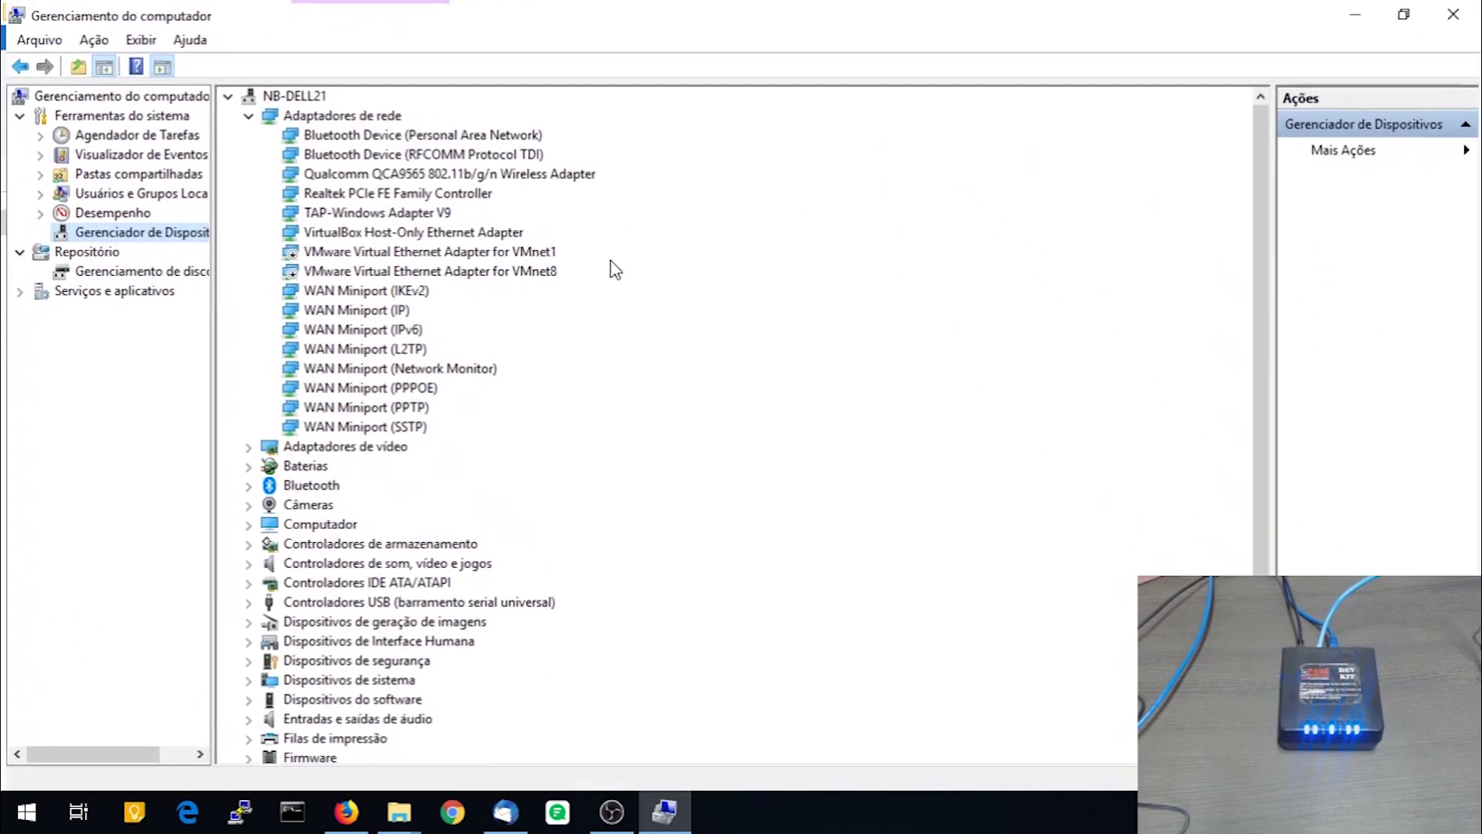
scroll(328, 679, "down", 2)
double_click(328, 680)
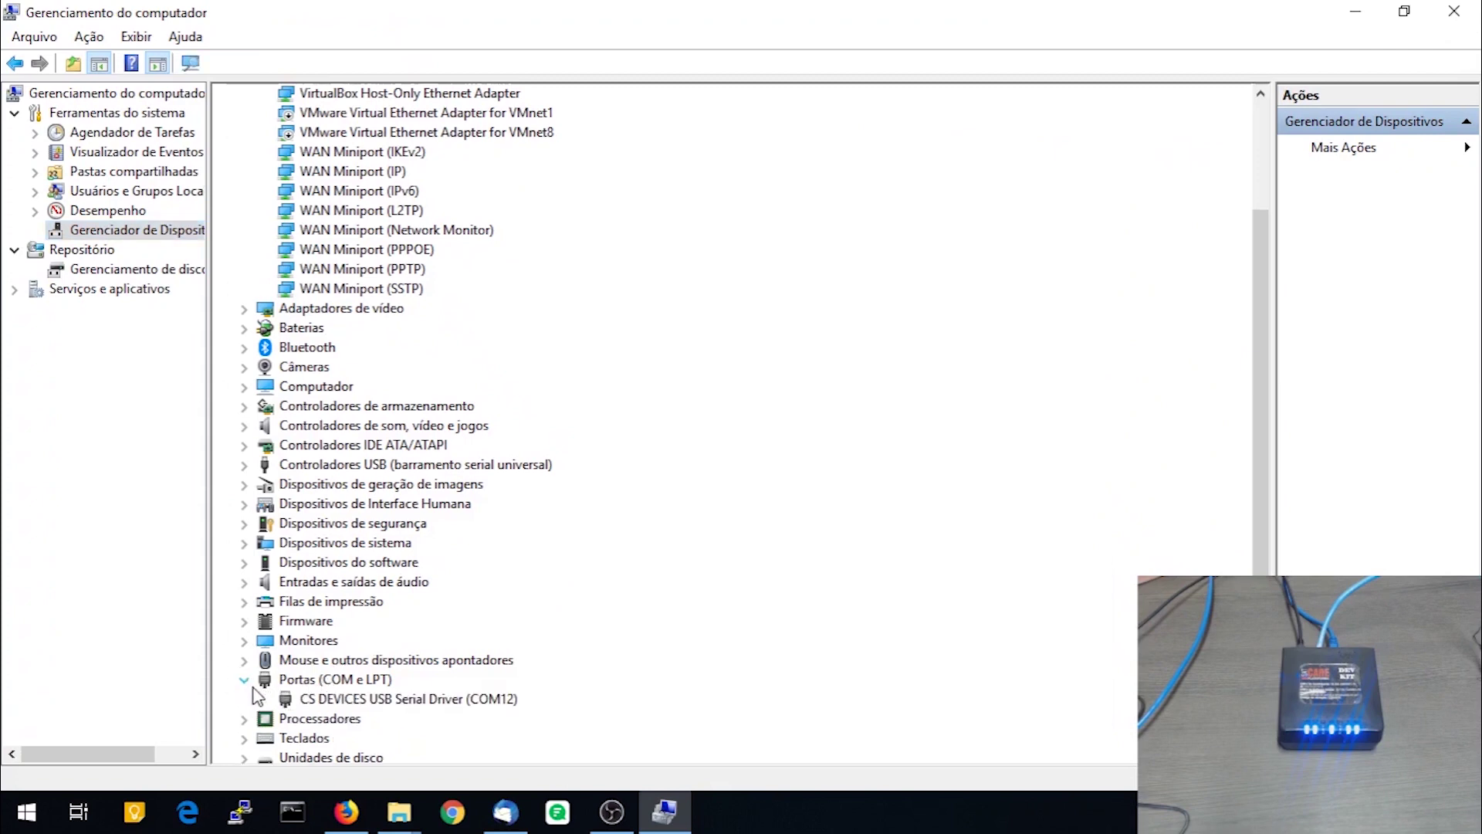
Review the COM12 USB Serial Driver's port settings and driver details, then minimize the window
left_click(386, 699)
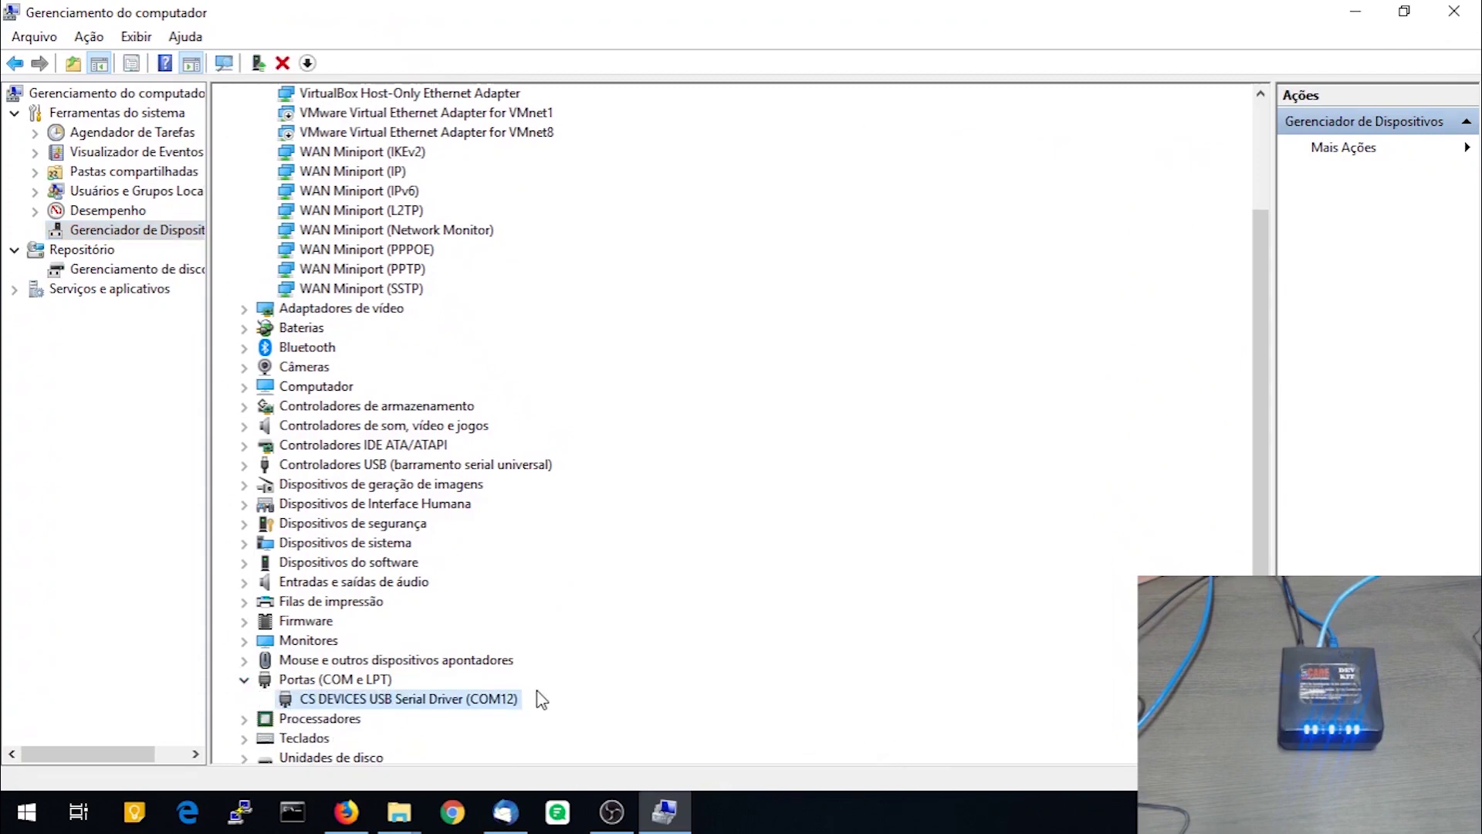
right_click(393, 706)
left_click(444, 682)
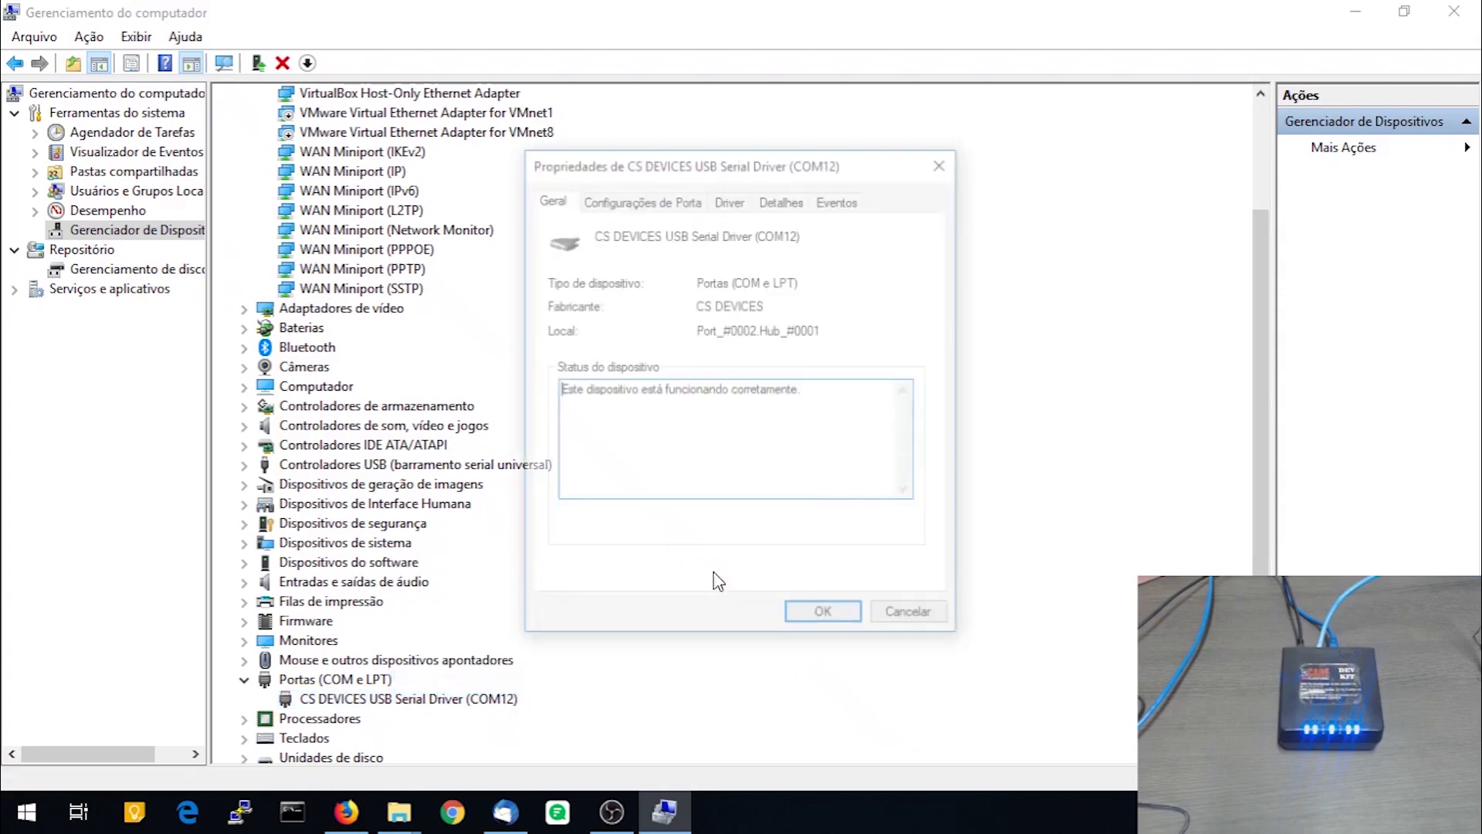
left_click(634, 200)
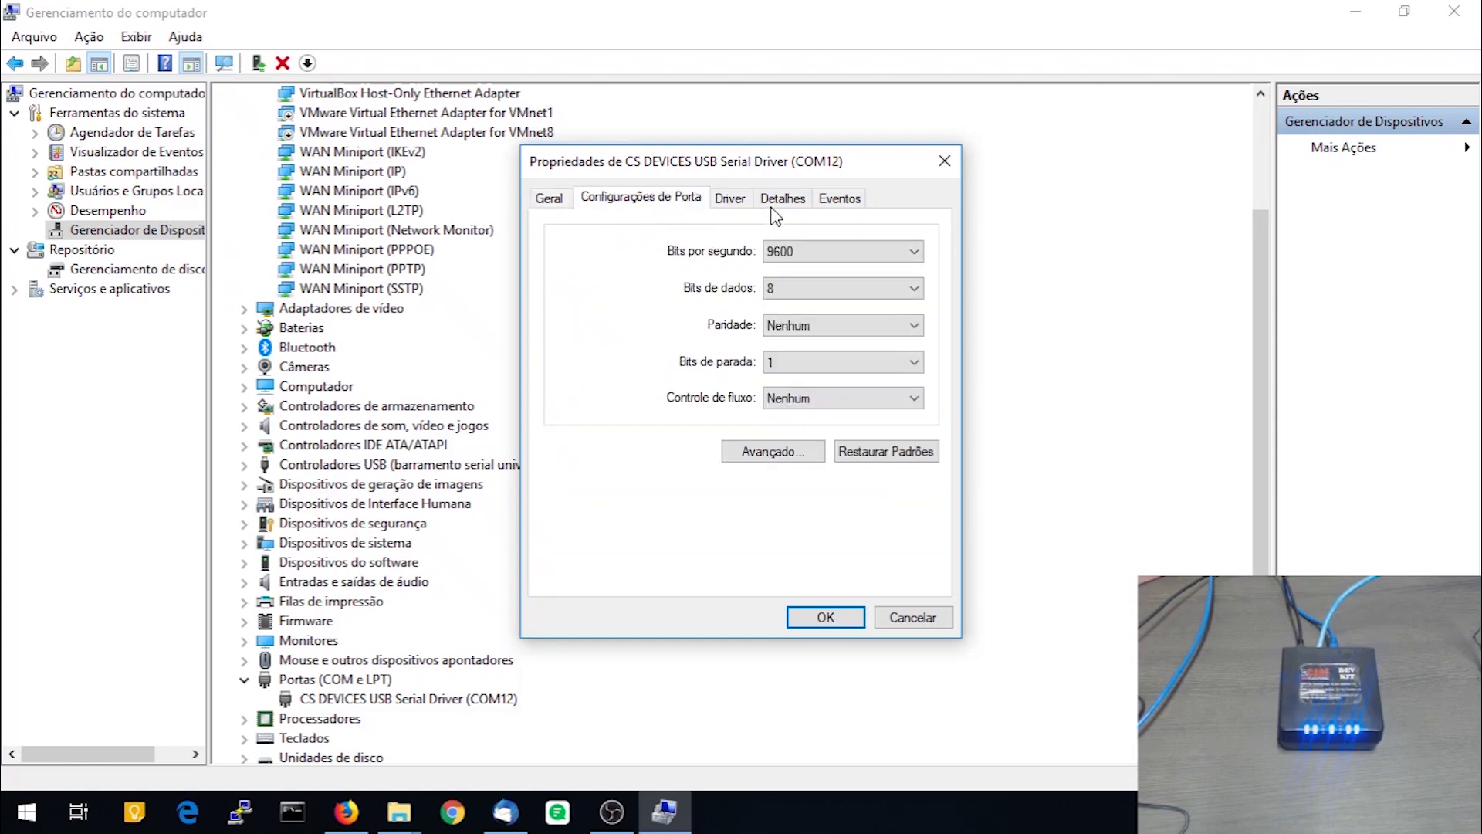
left_click(730, 200)
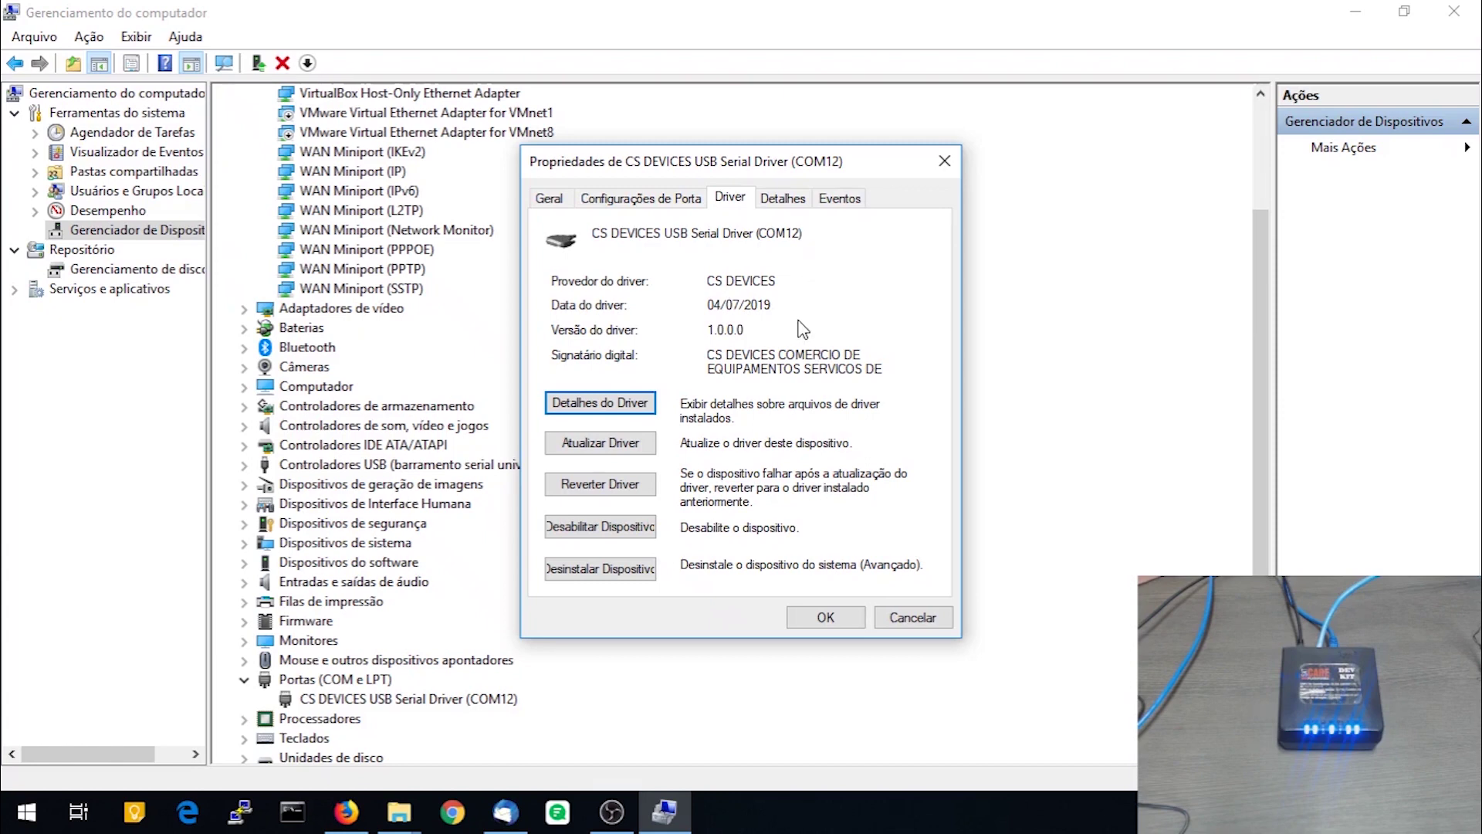
left_click(849, 617)
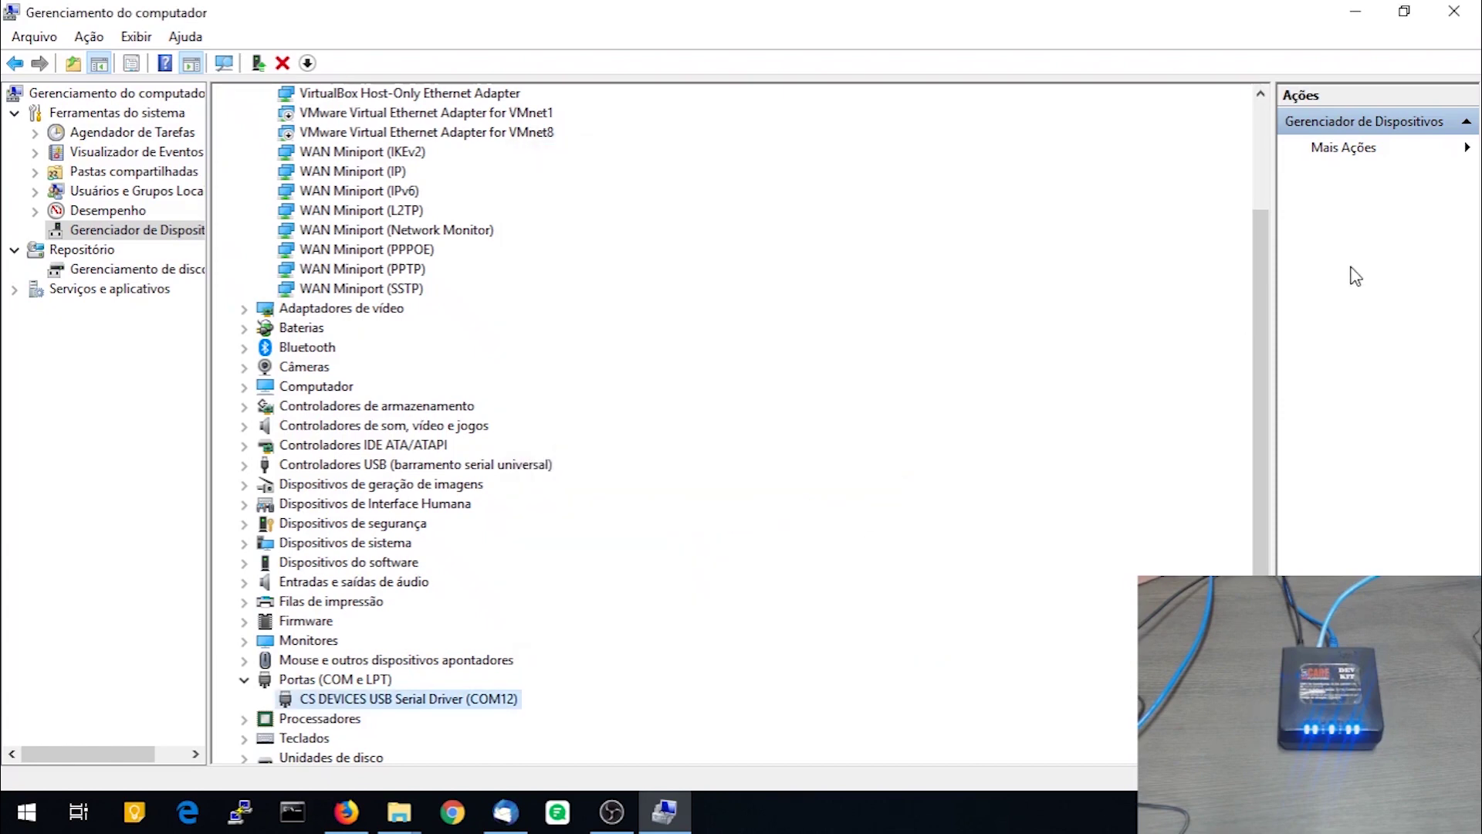
left_click(1372, 13)
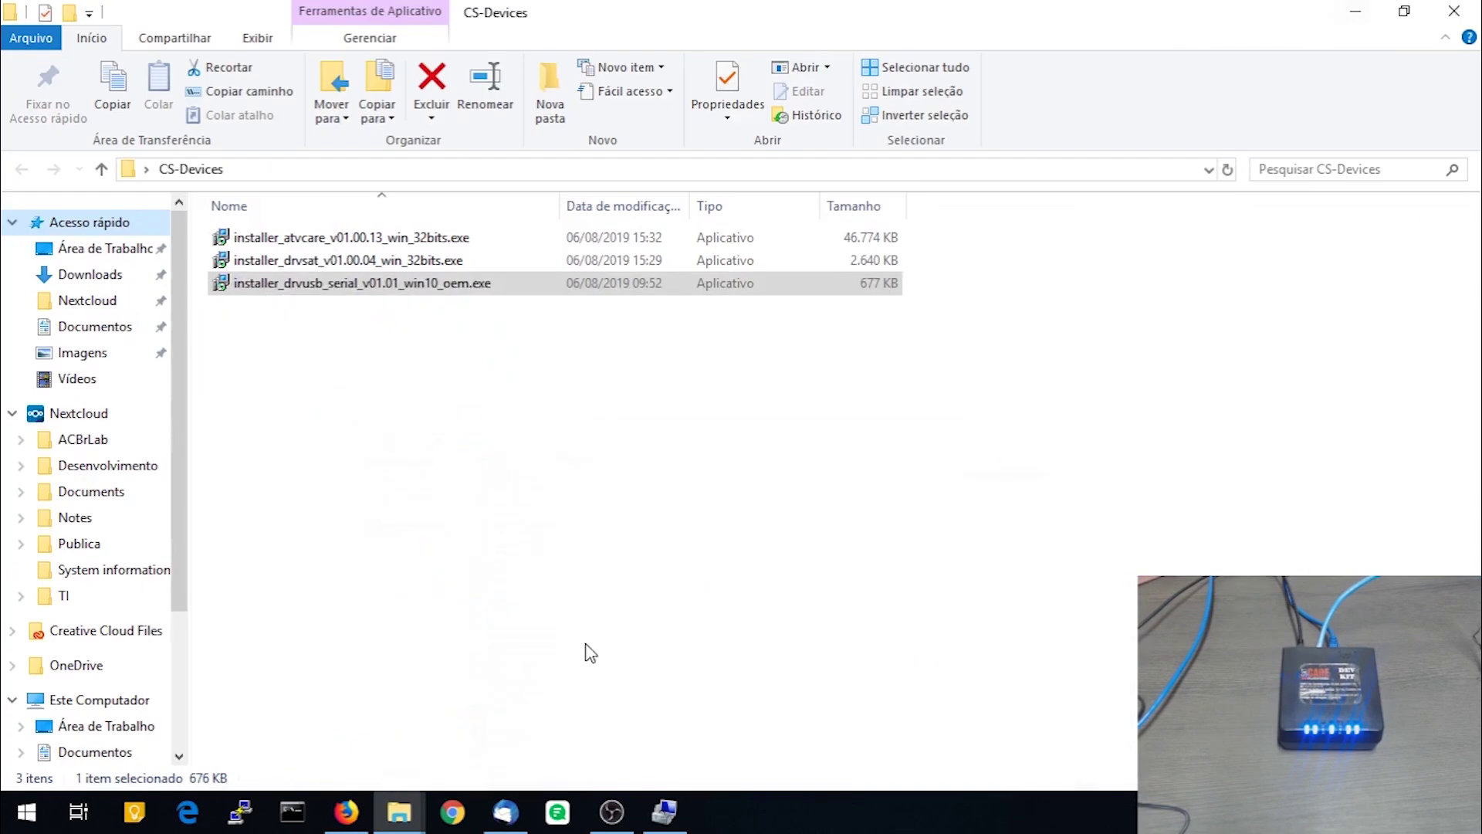
Install CS-DEVICES ATV Care via installer_atvcare, accepting the licence and launching it at the end
double_click(373, 244)
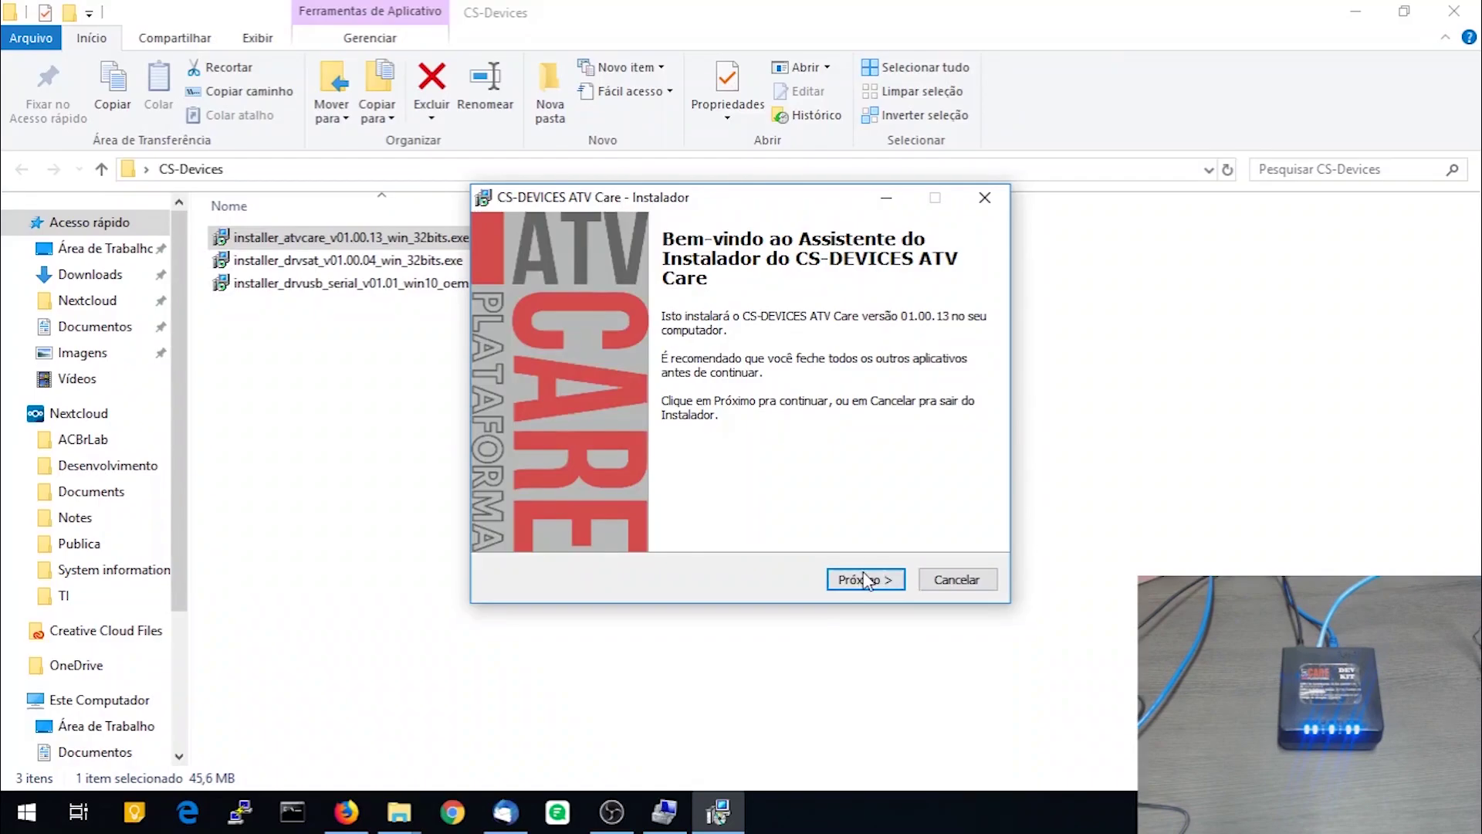
left_click(864, 579)
left_click(552, 512)
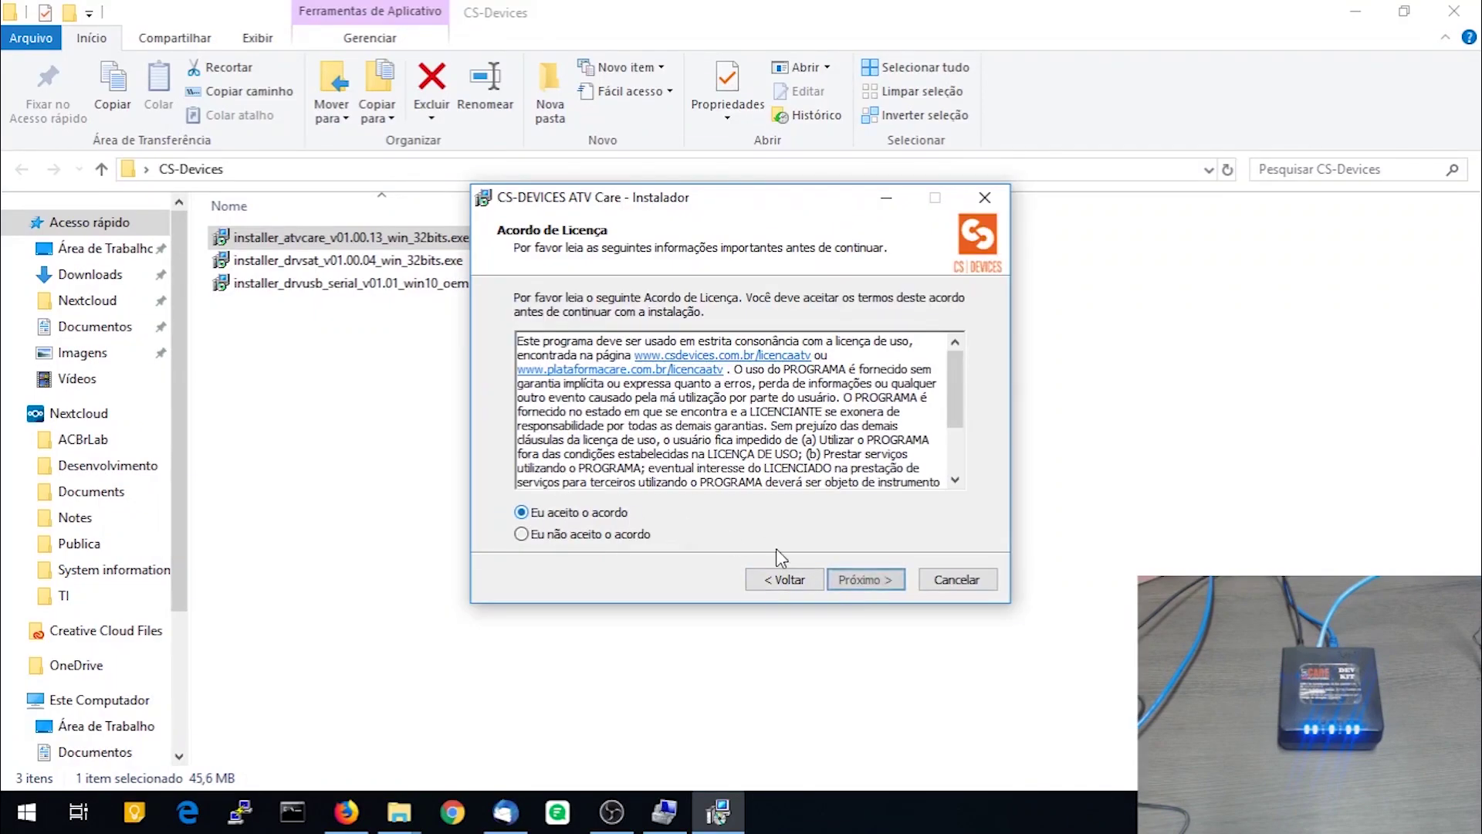
left_click(865, 579)
left_click(868, 585)
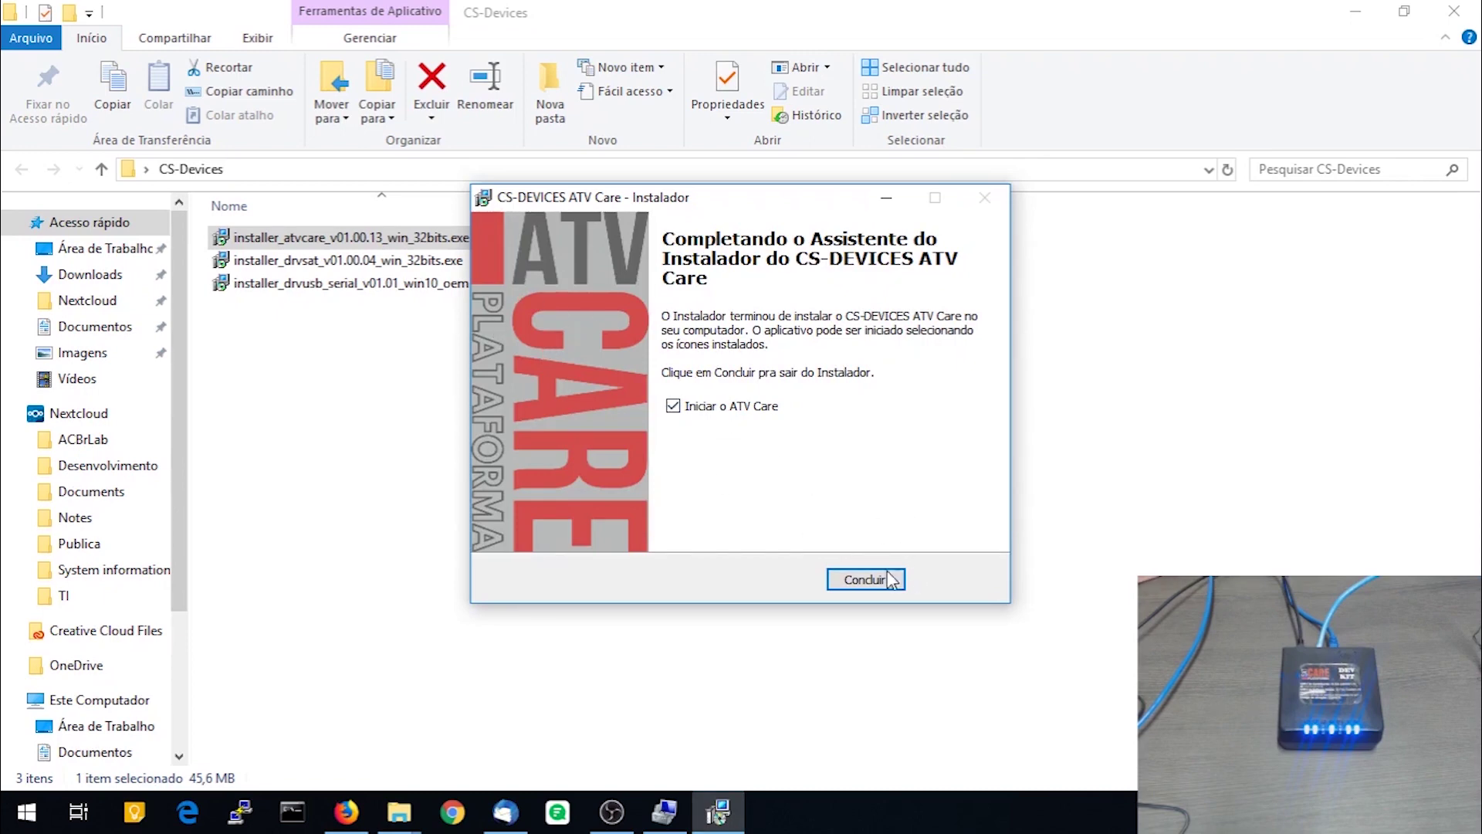
left_click(866, 587)
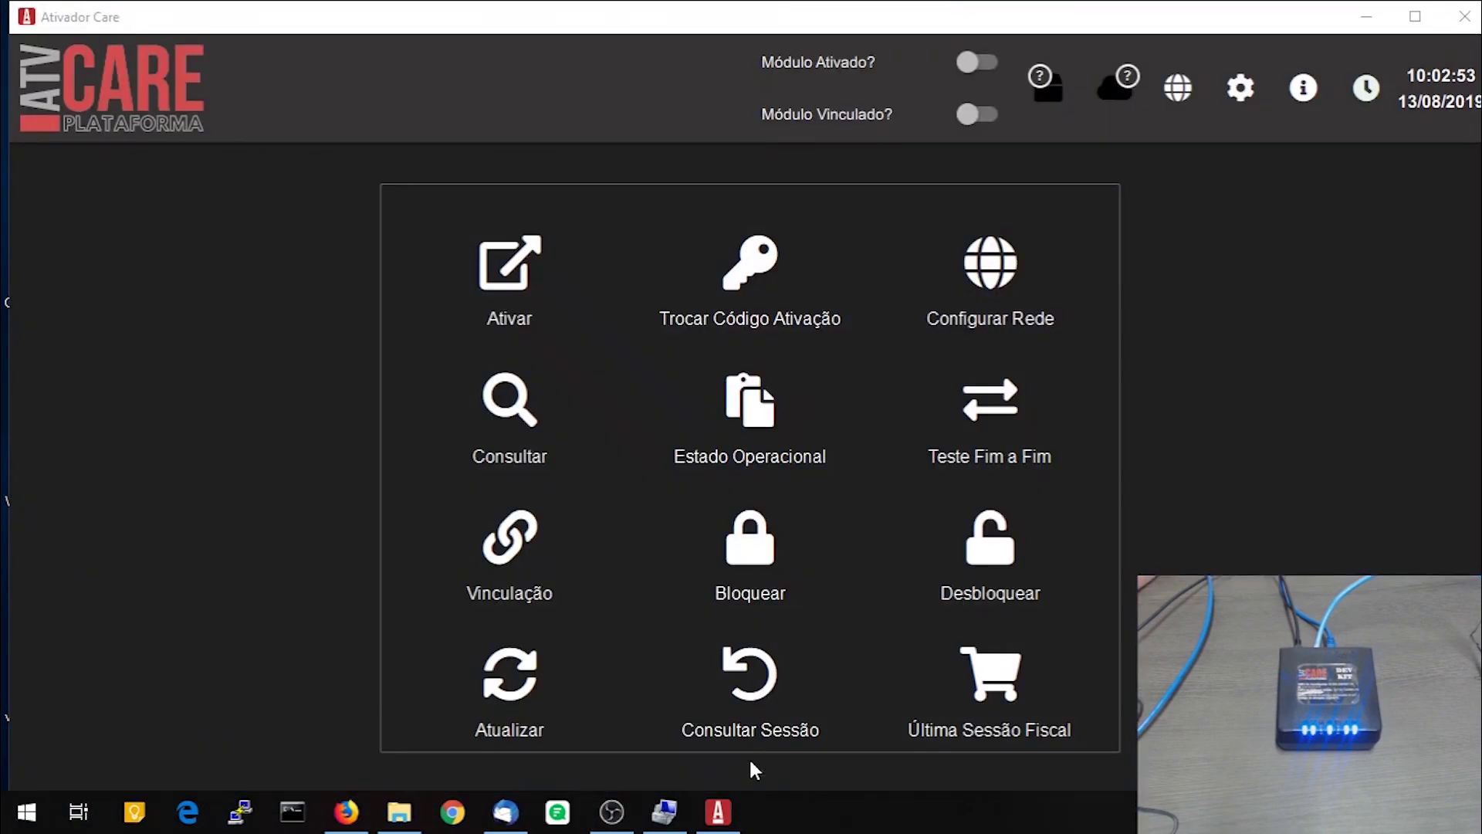
Maximize the Ativador Care window
left_click(1415, 16)
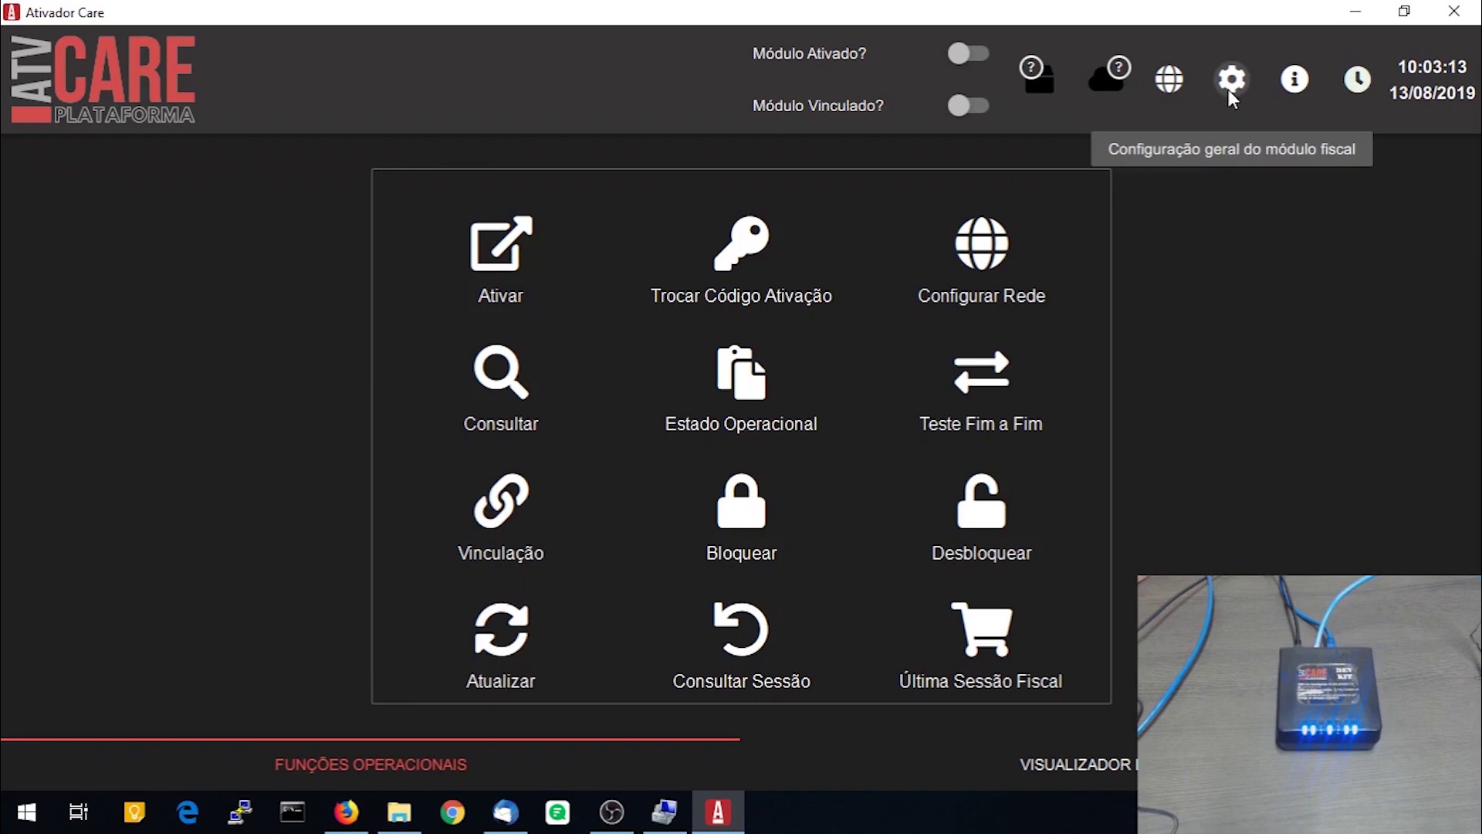
left_click(1231, 78)
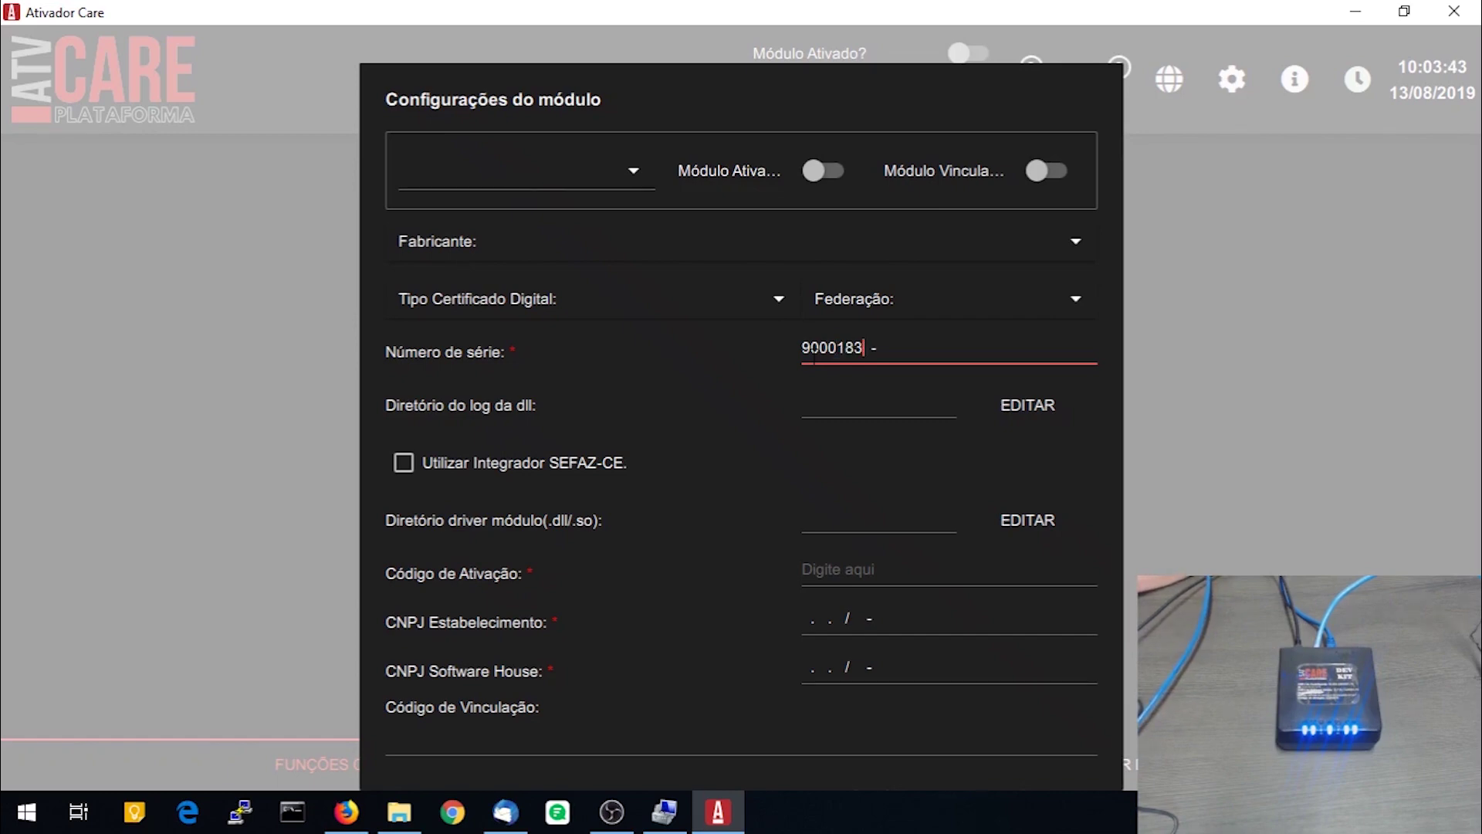
type("459")
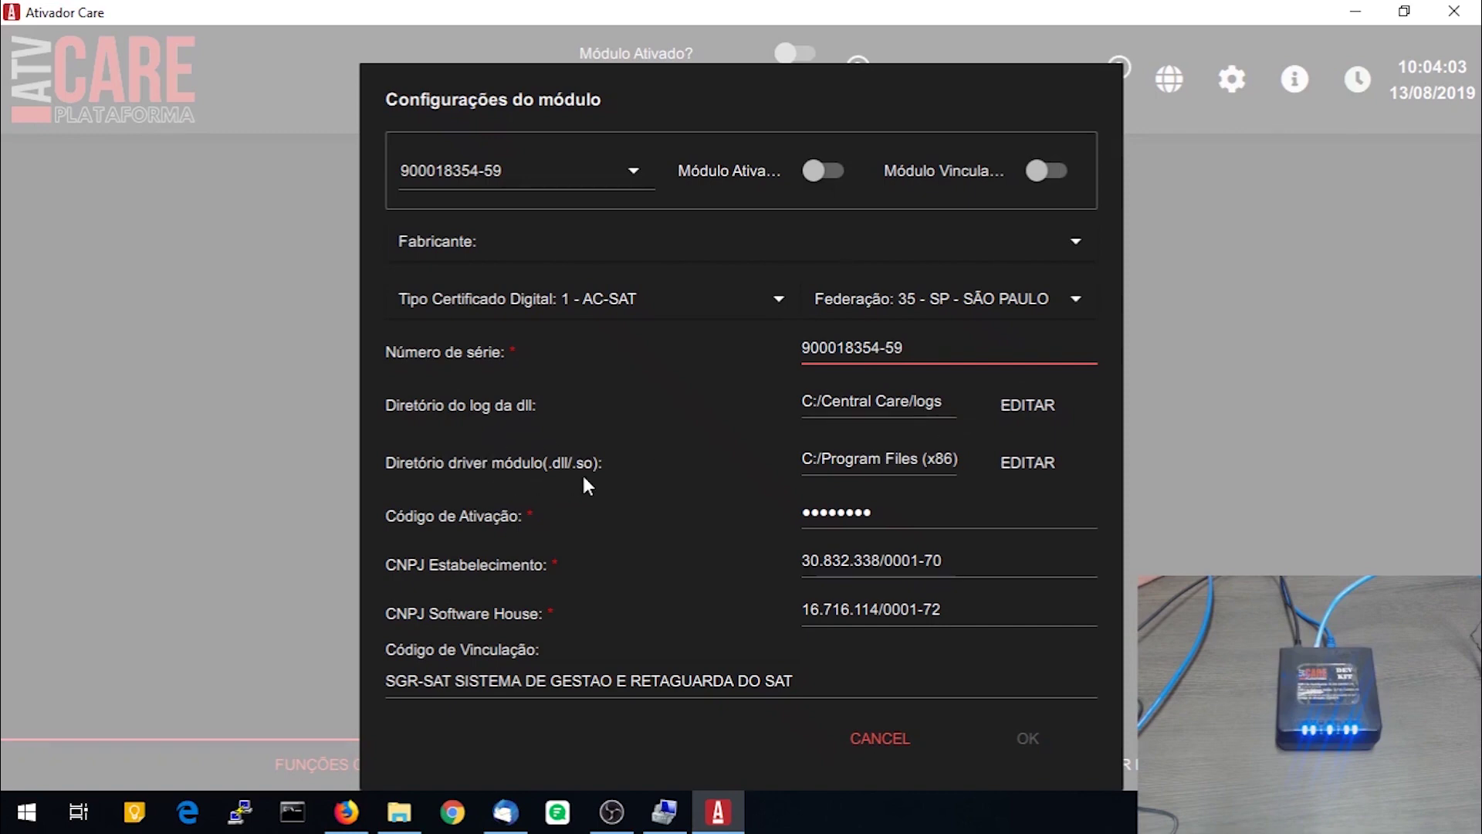
left_click(1044, 464)
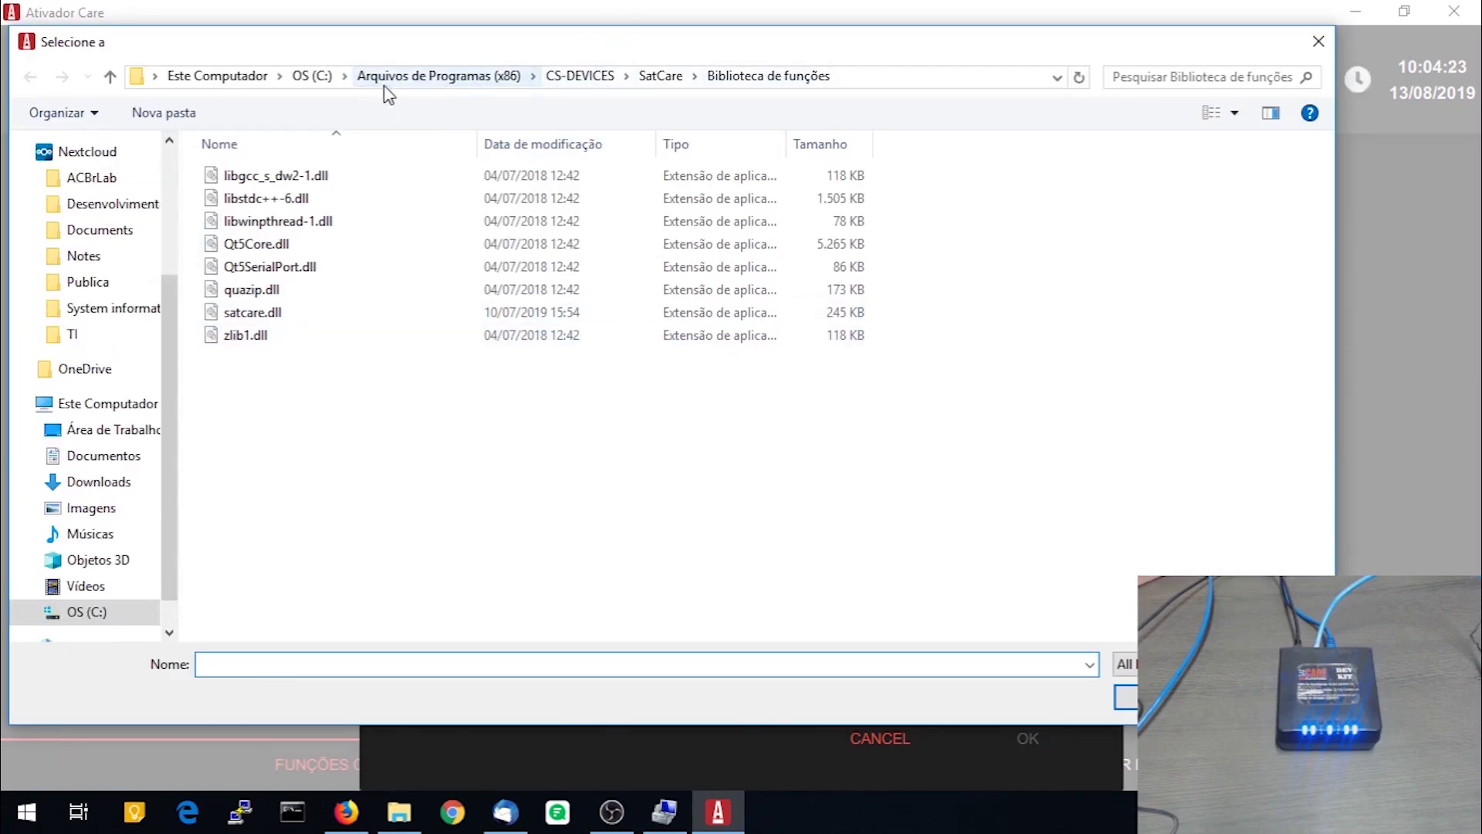
Select satcare.dll from Program Files (x86)\CS-DEVICES\SatCare\Biblioteca de funções as the module driver
left_click(420, 77)
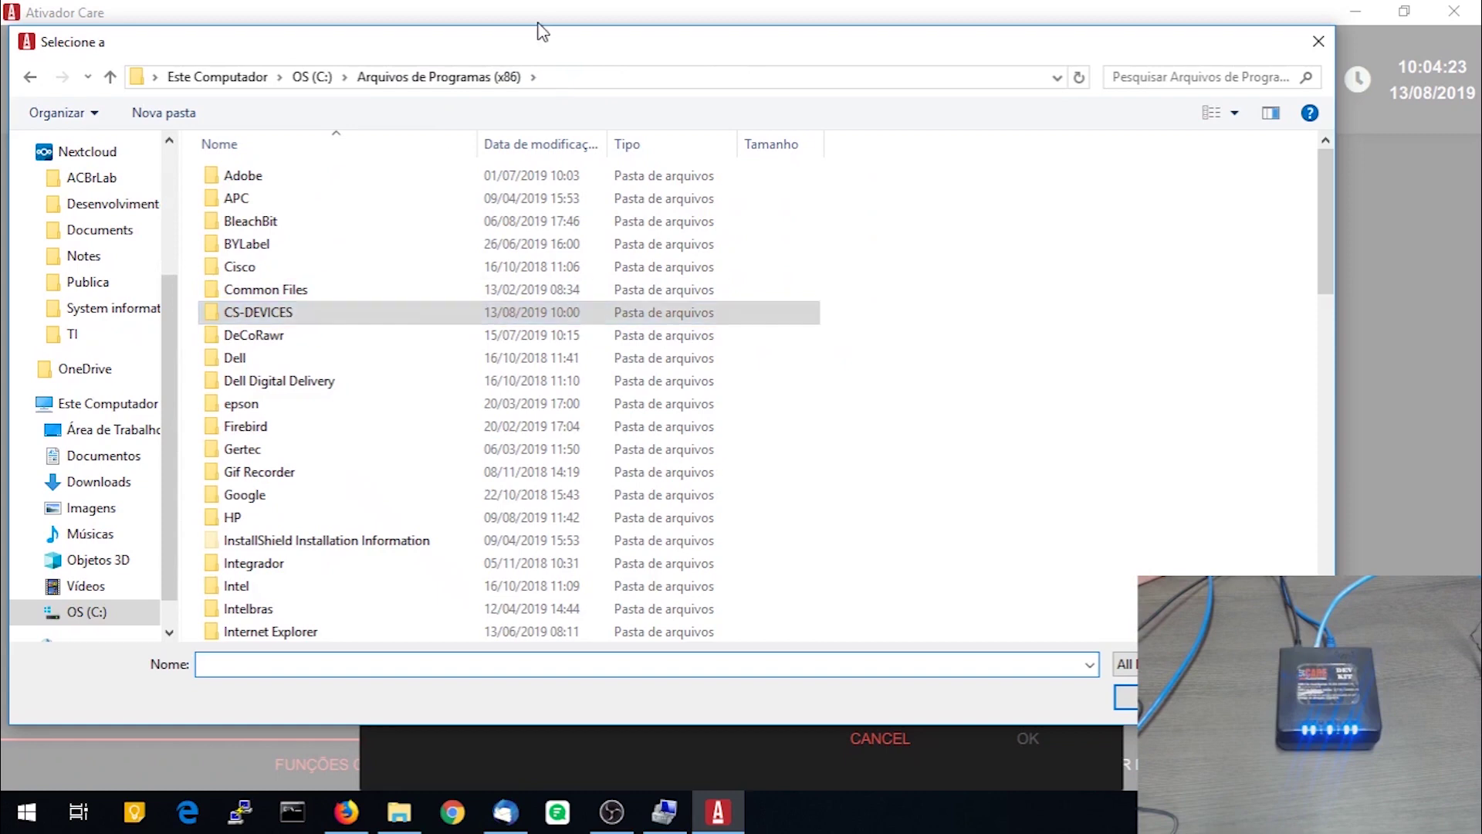
double_click(267, 315)
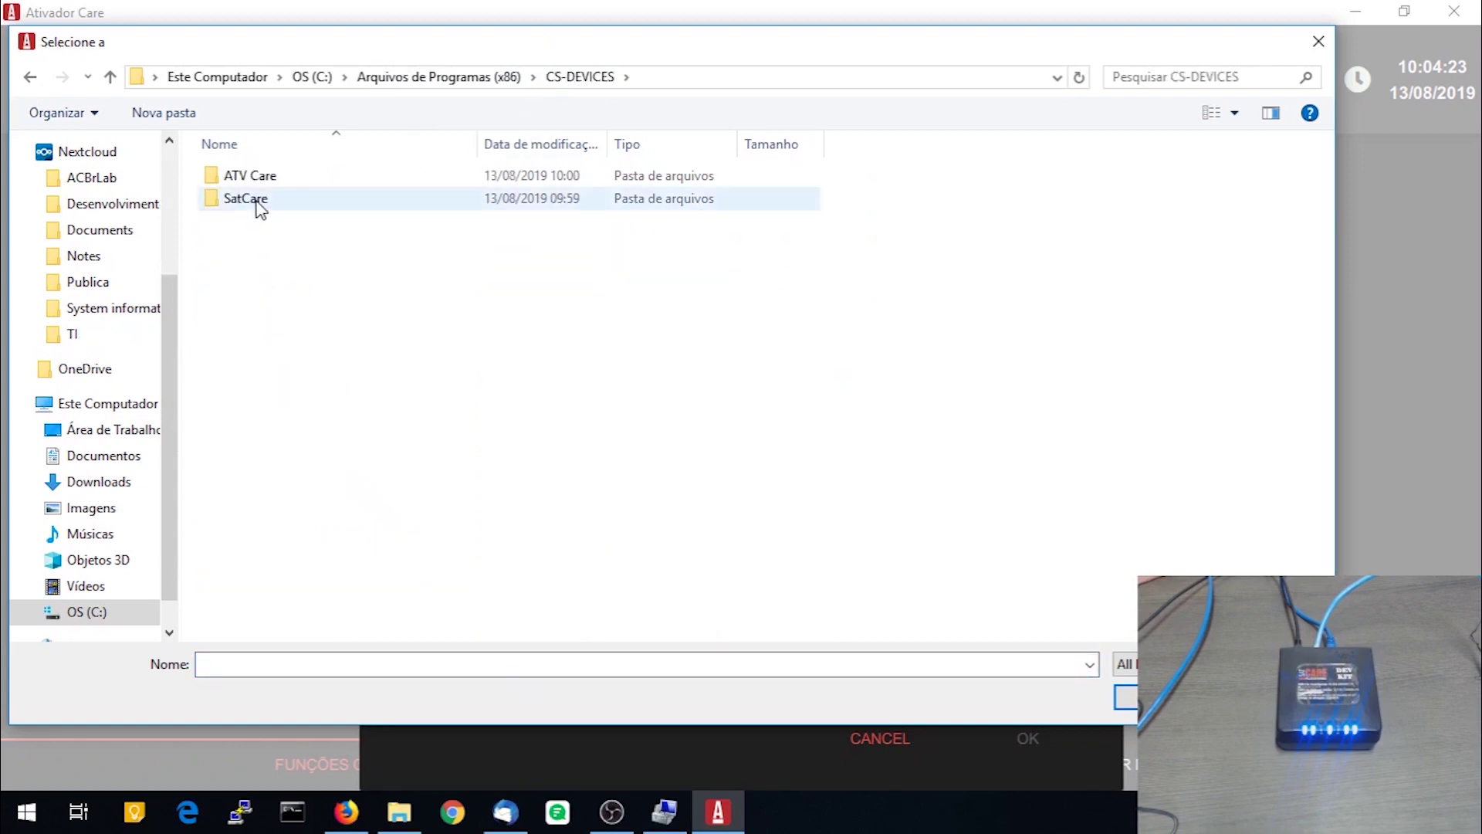
double_click(259, 202)
left_click(283, 183)
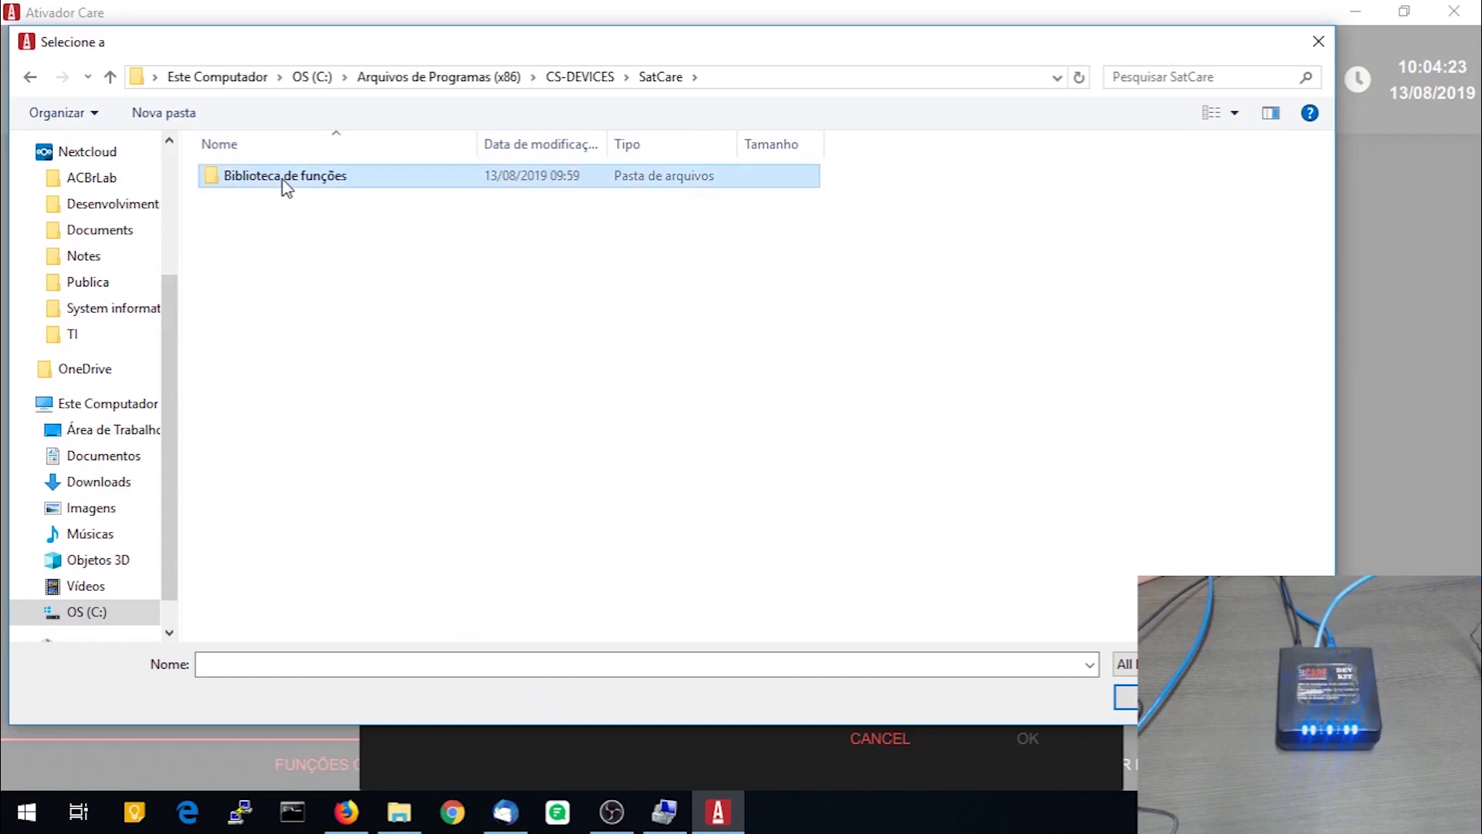
double_click(285, 179)
left_click(263, 312)
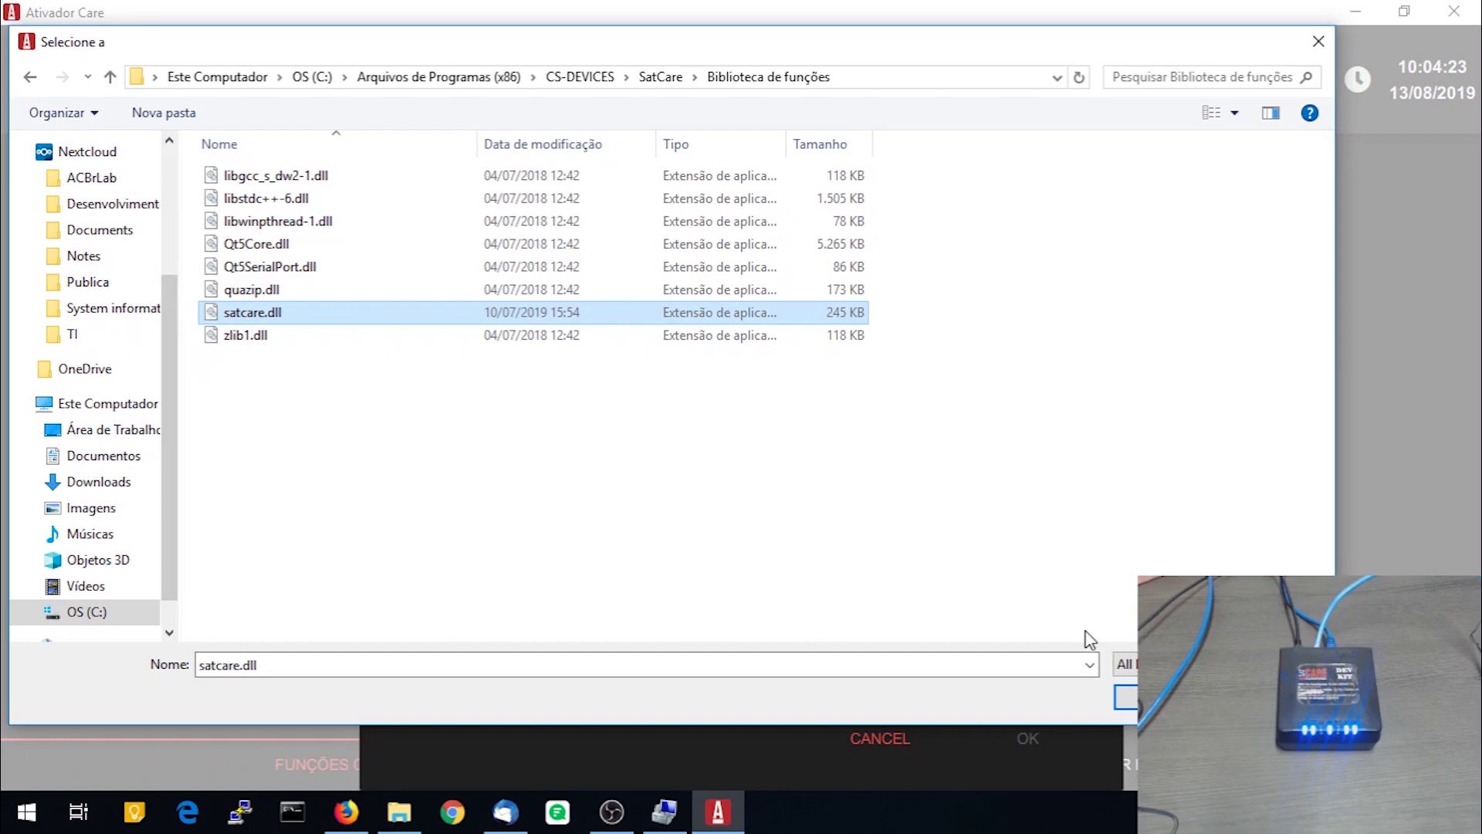
left_click(1120, 695)
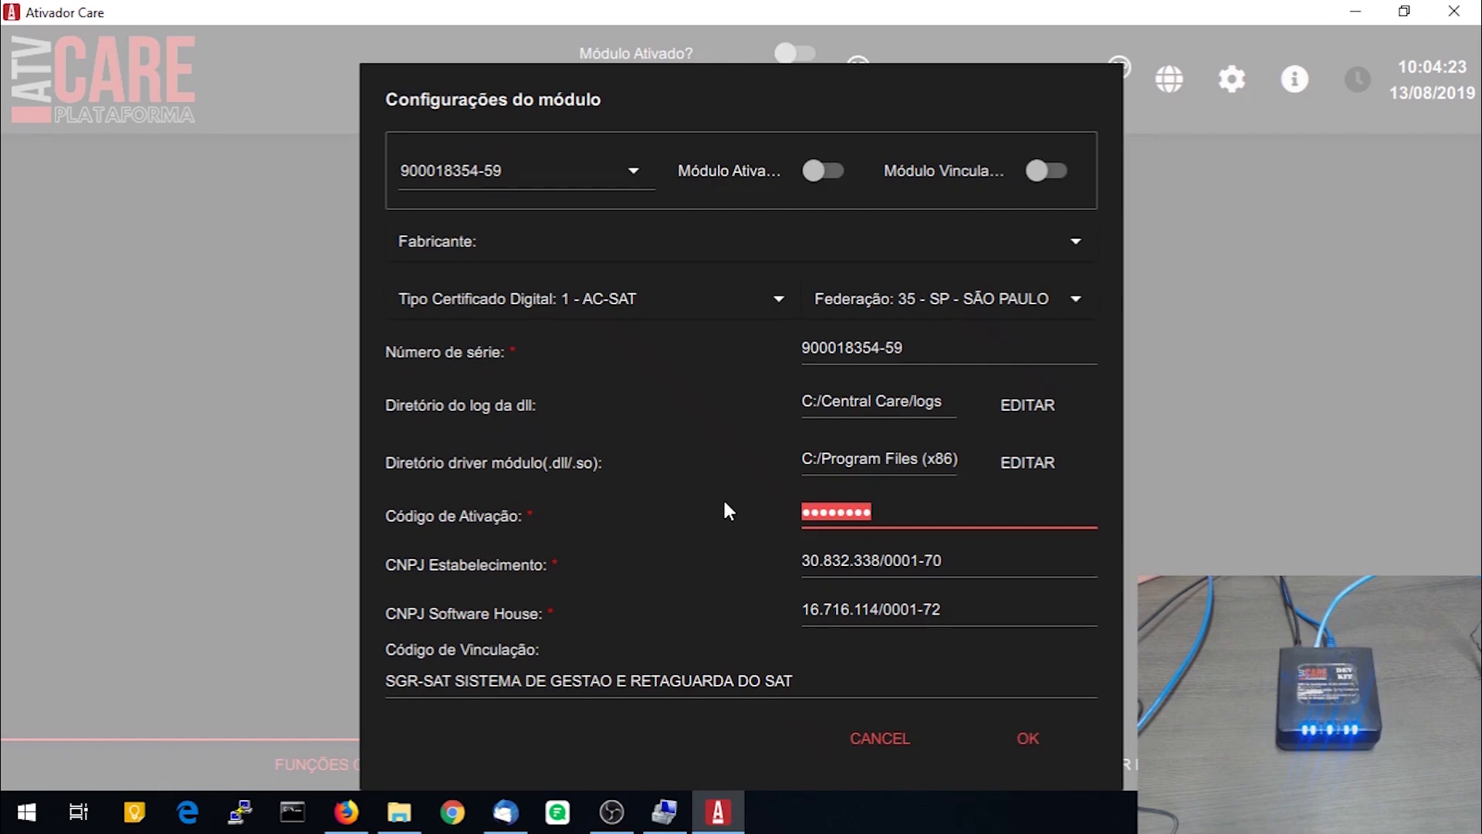
Retype the activation code, switch on Módulo Ativado and Módulo Vinculado, and save
type("12345678")
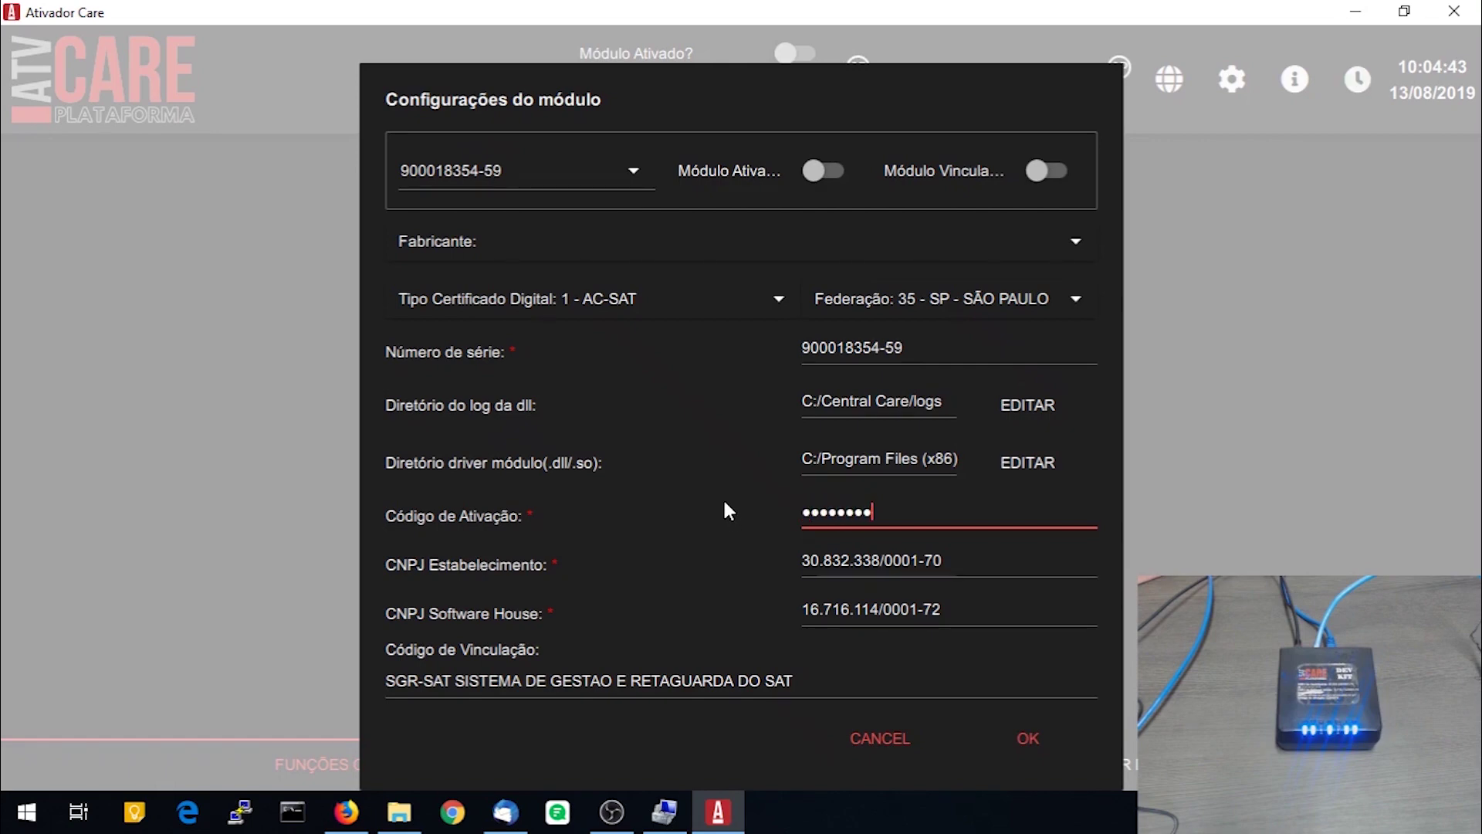
left_click(1028, 570)
left_click(1013, 607)
key("Tab")
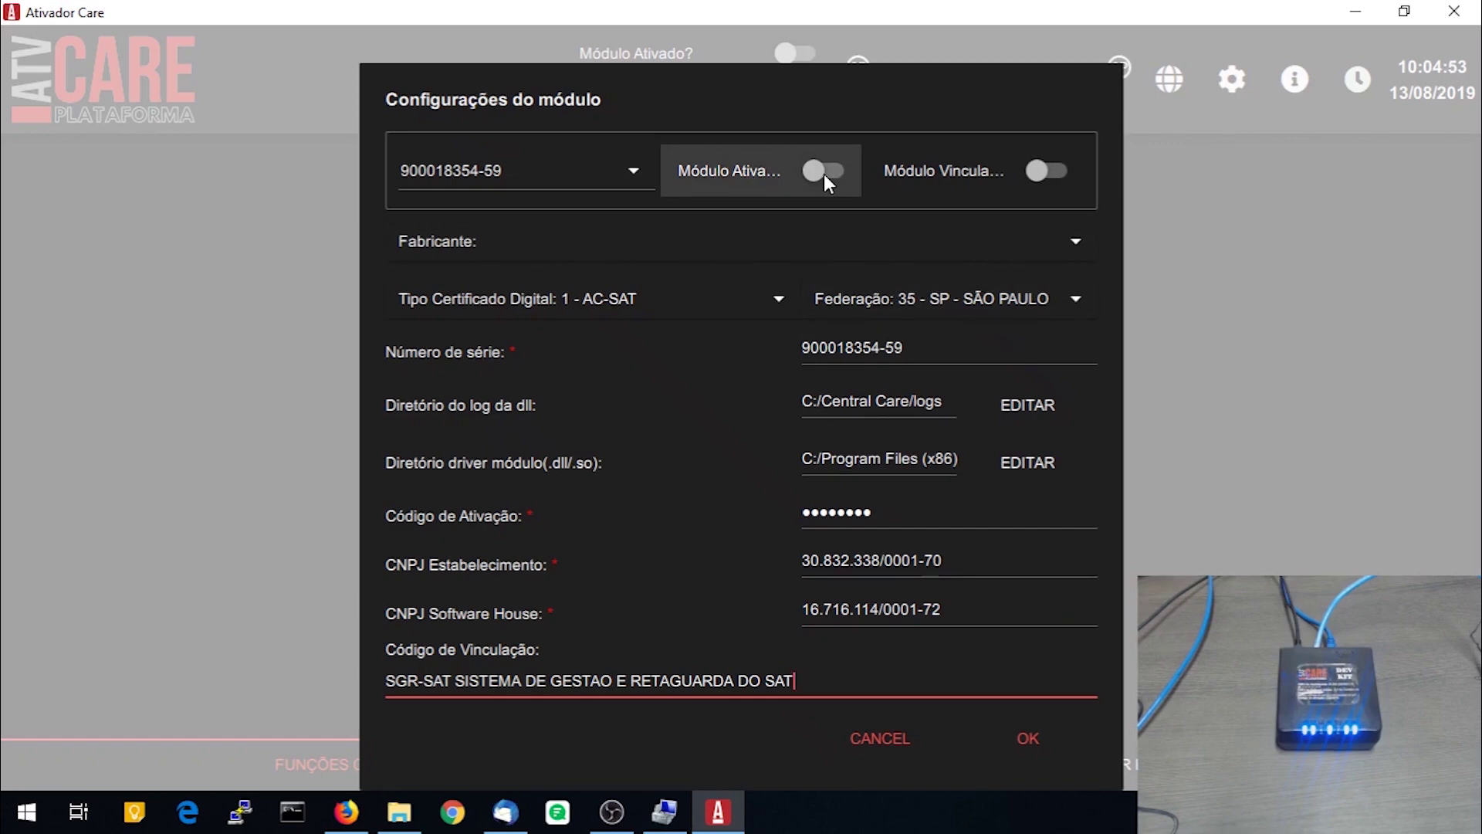
left_click(834, 171)
left_click(1057, 173)
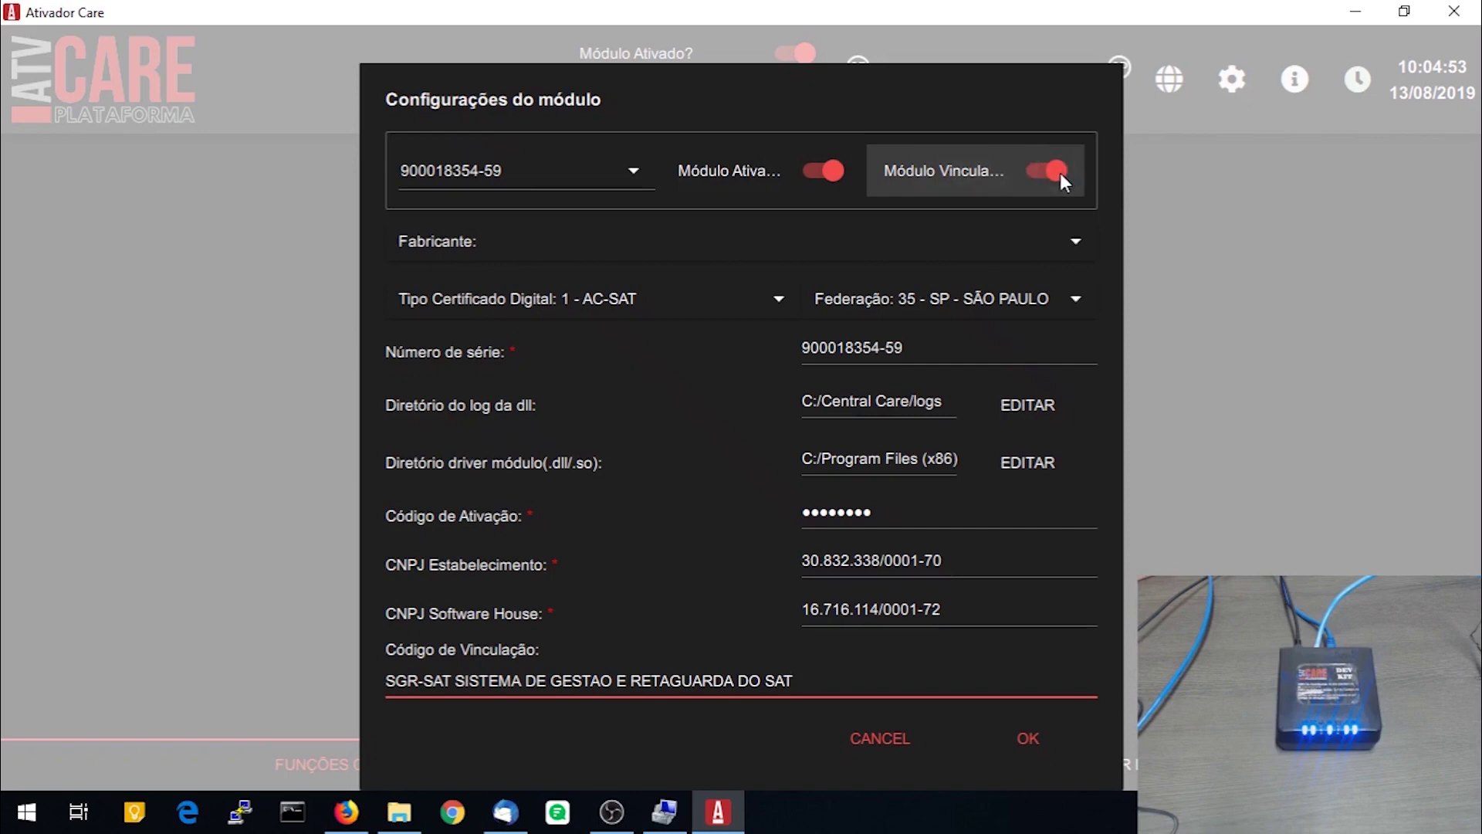
left_click(1030, 738)
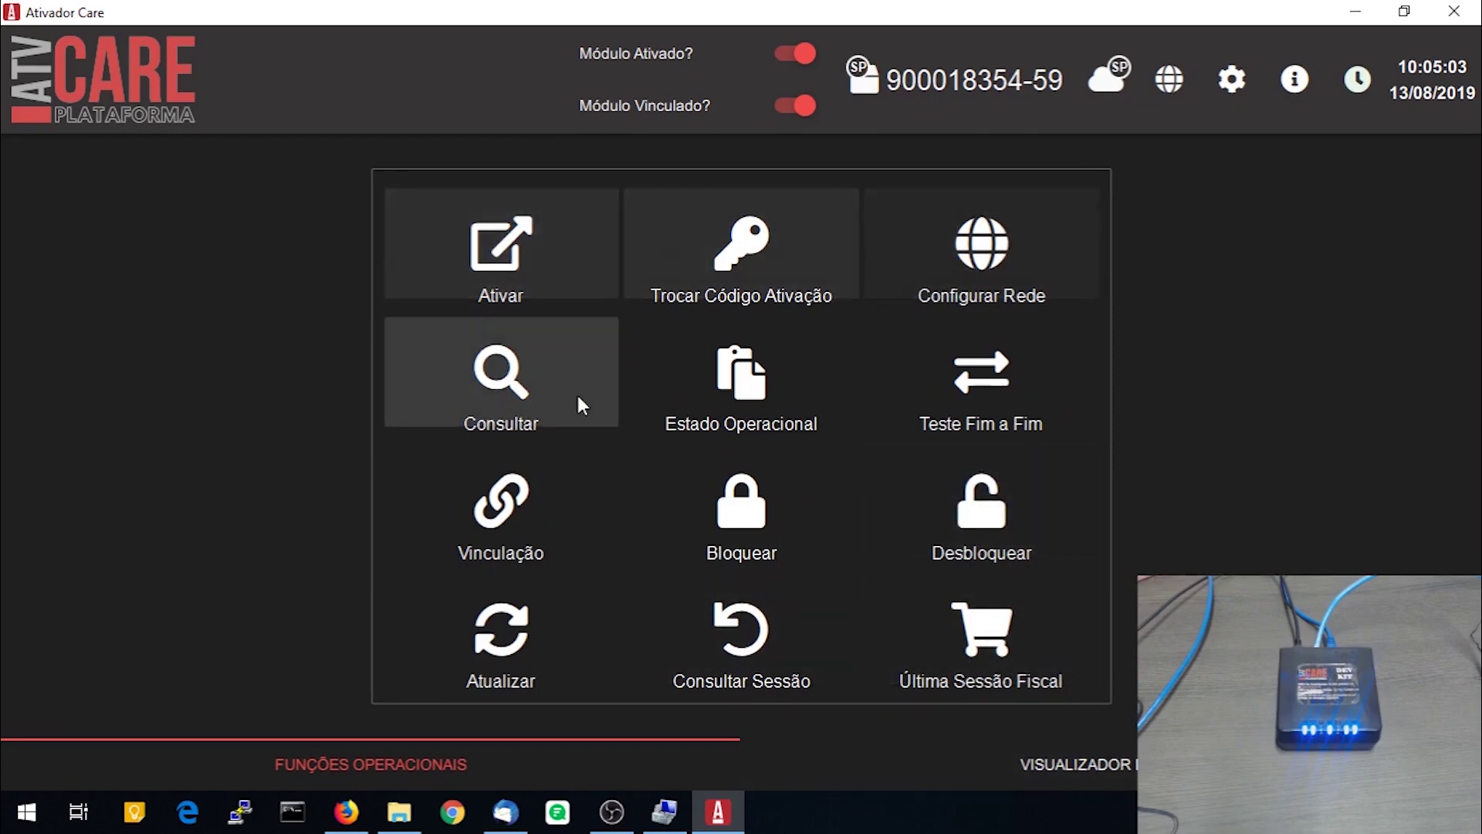
Query the SAT status, then inspect the network configuration (cable, priority 1) and discard changes
left_click(503, 397)
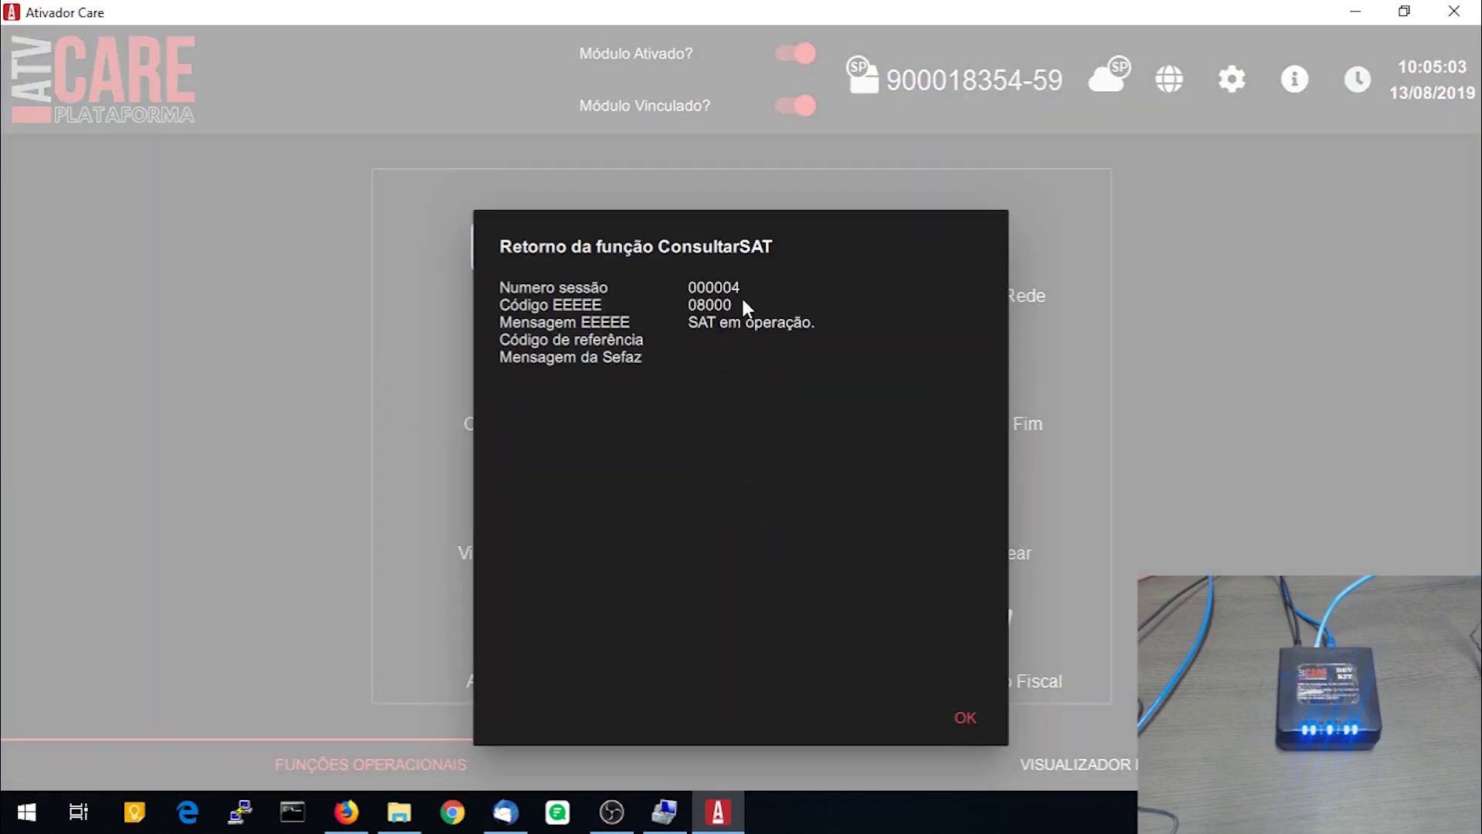
left_click(968, 715)
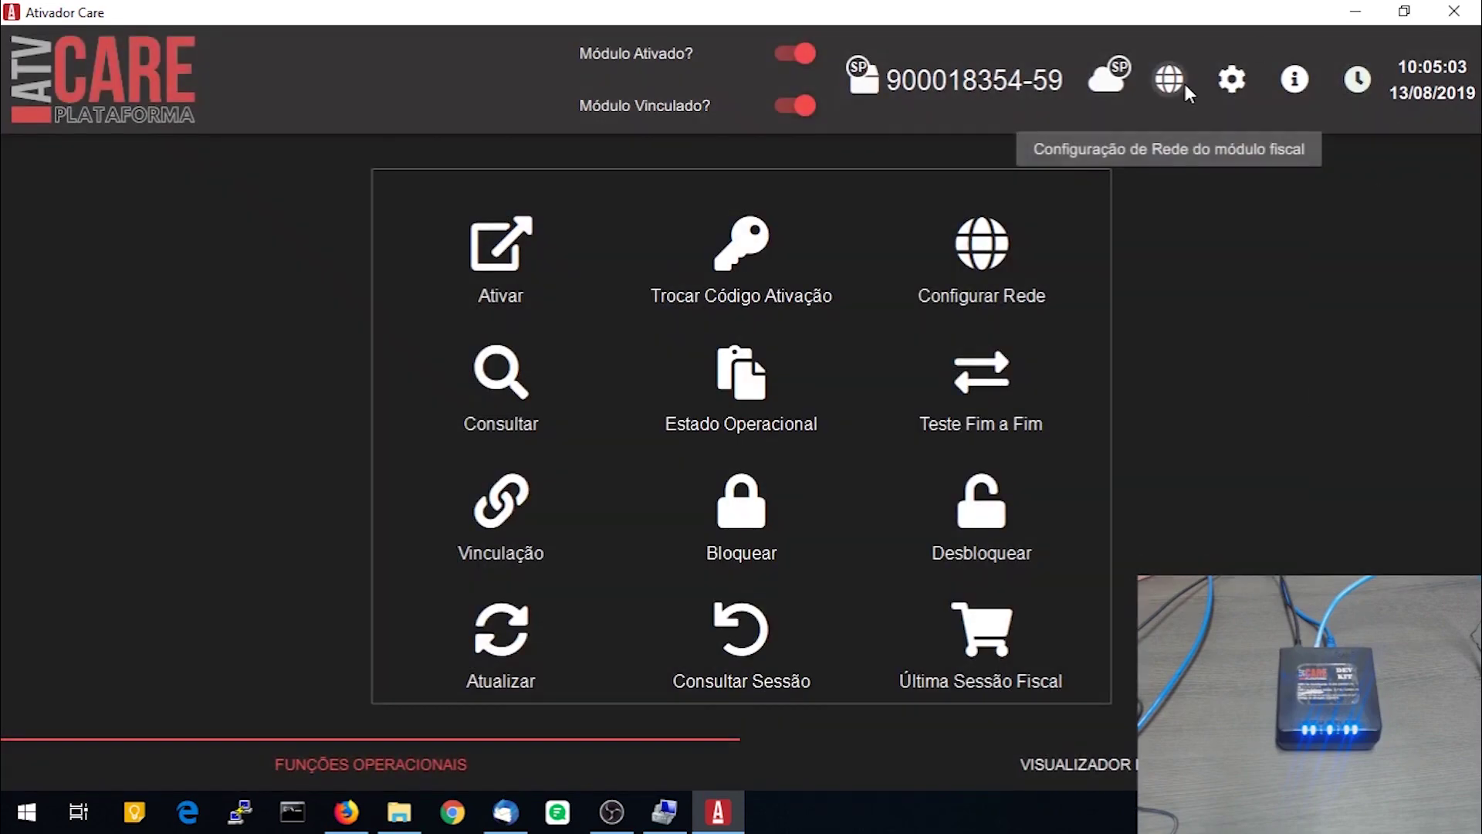
left_click(1179, 90)
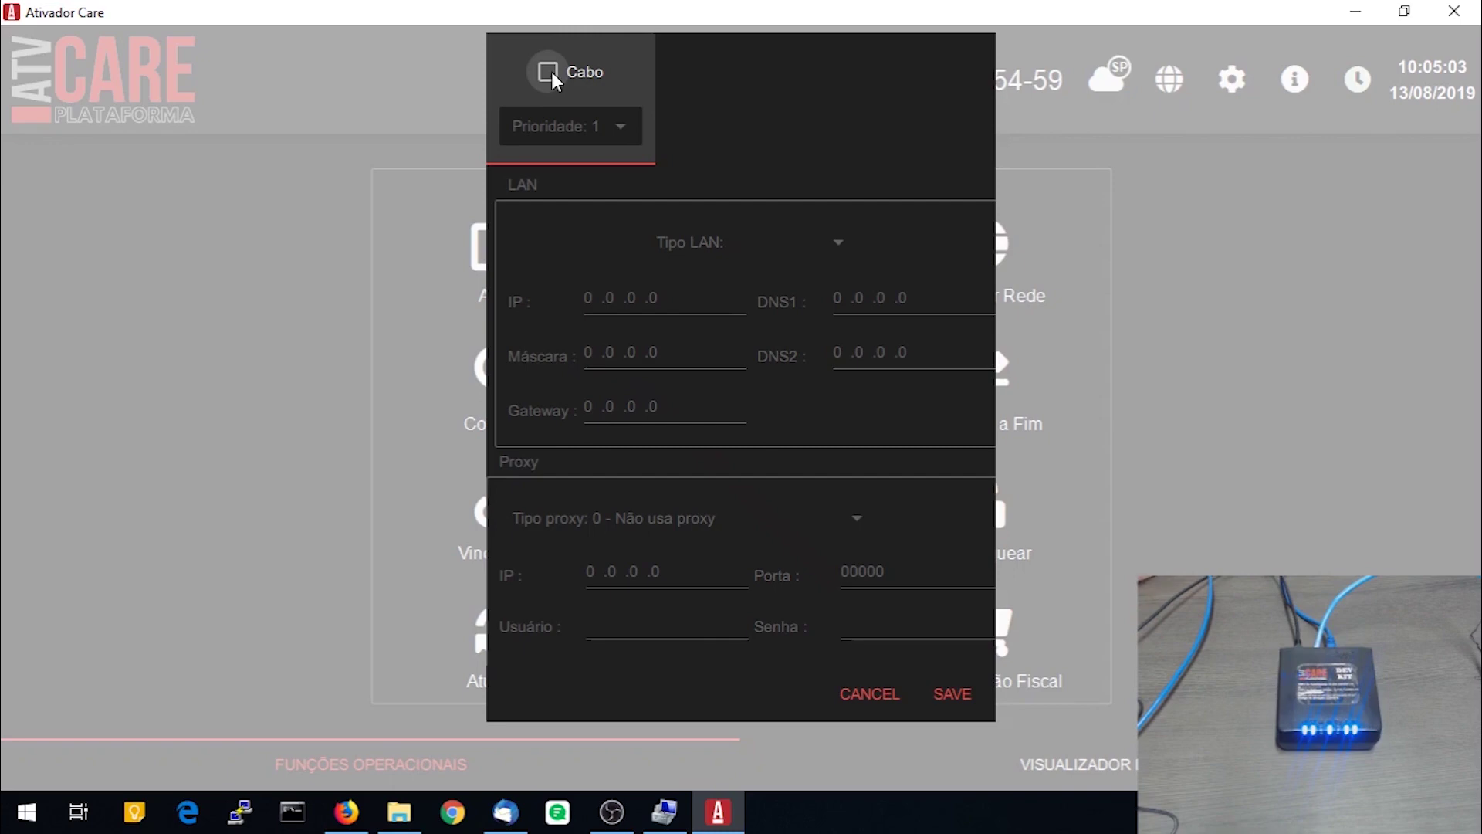
left_click(551, 75)
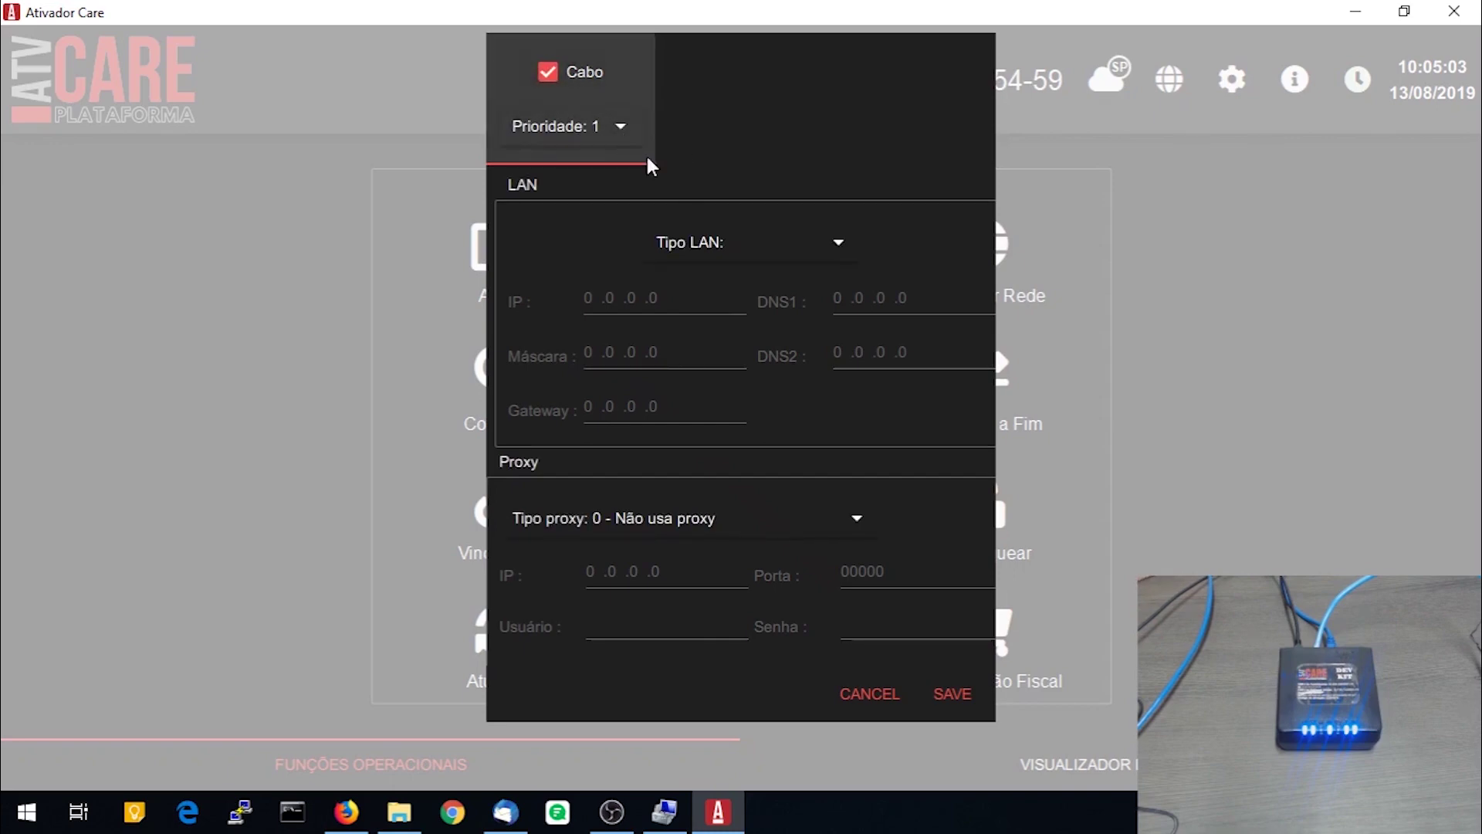
left_click(627, 138)
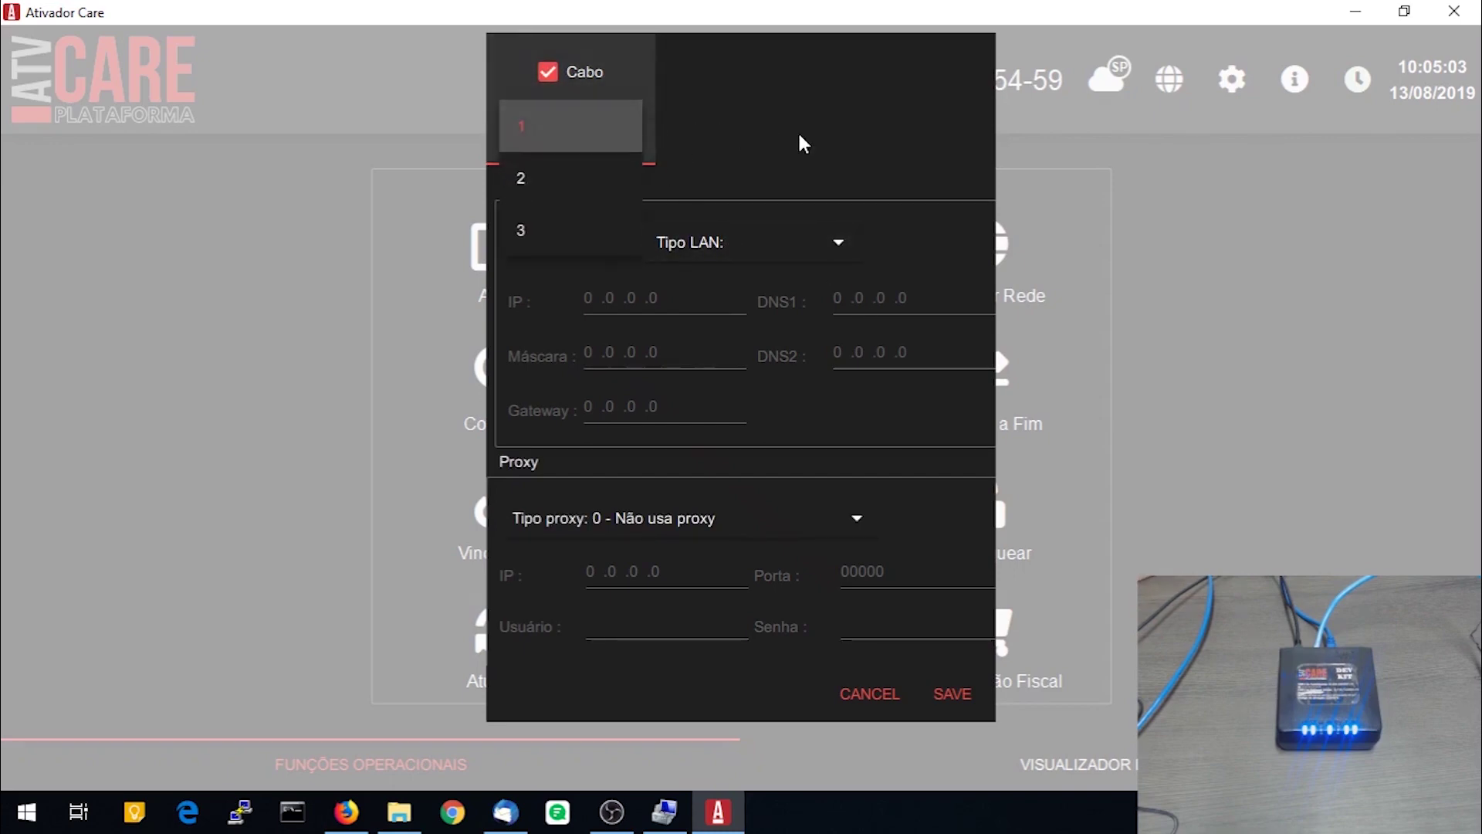
left_click(771, 138)
left_click(833, 254)
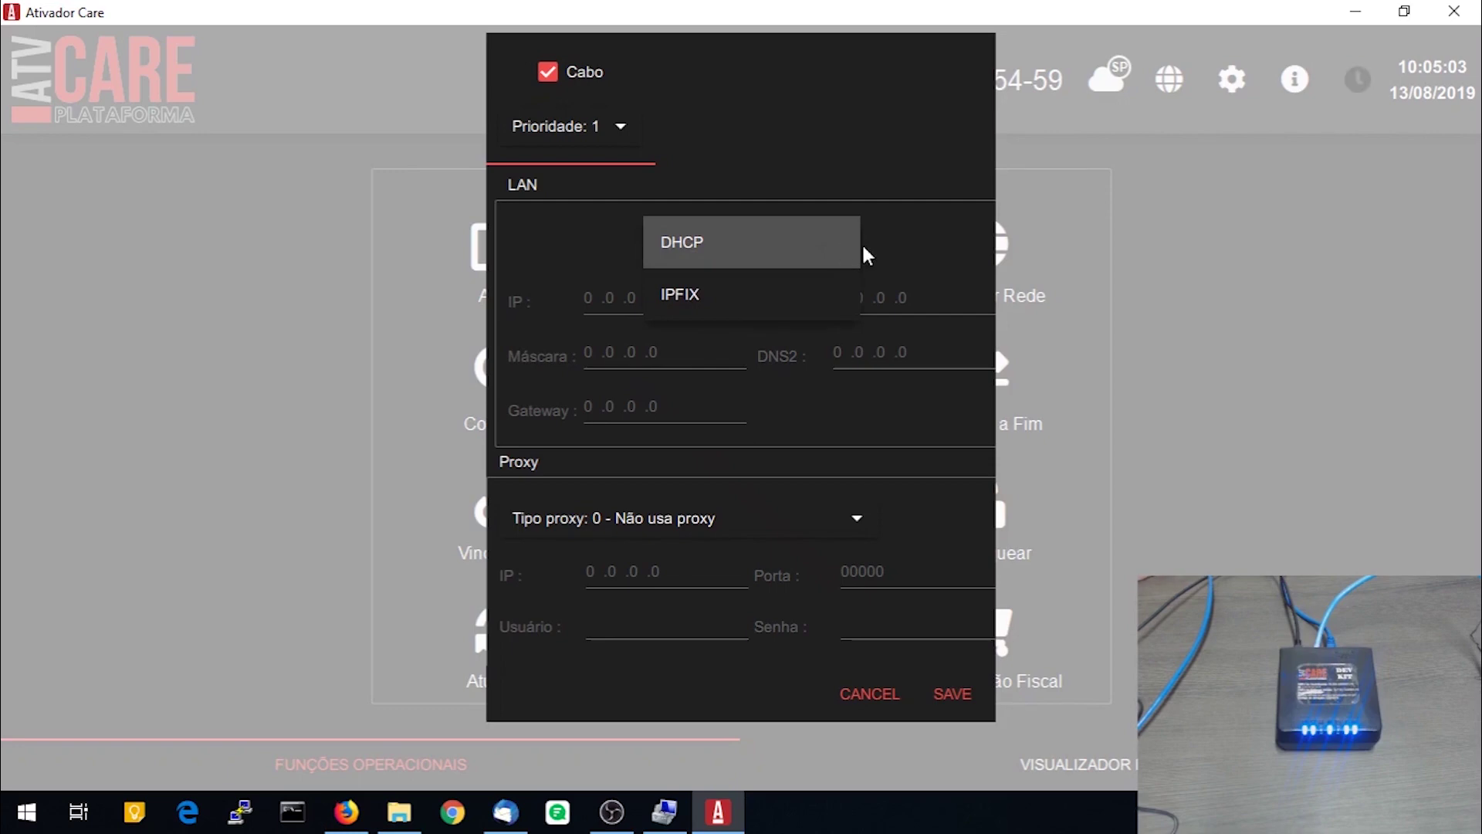
left_click(797, 320)
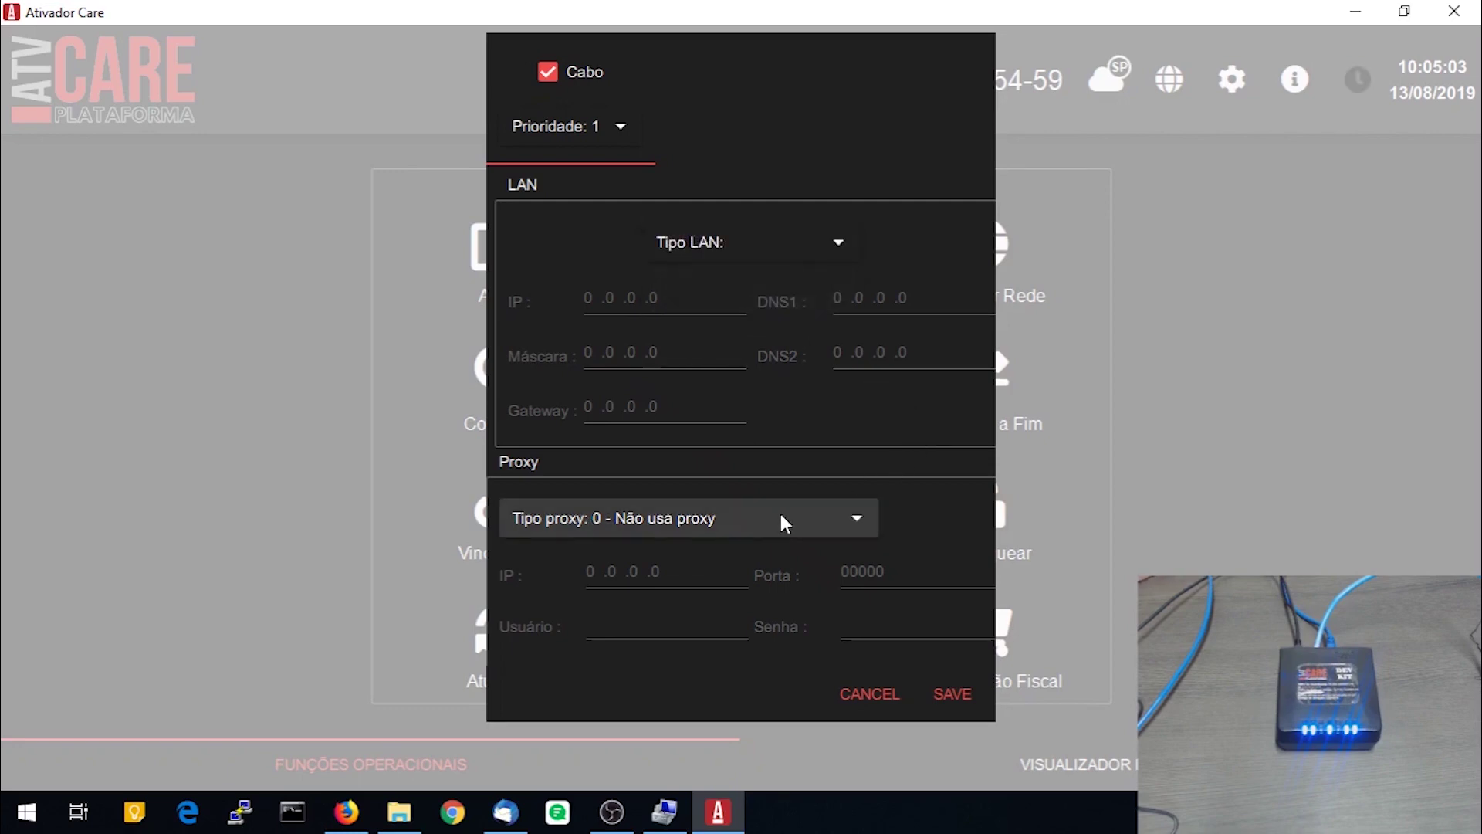
left_click(865, 693)
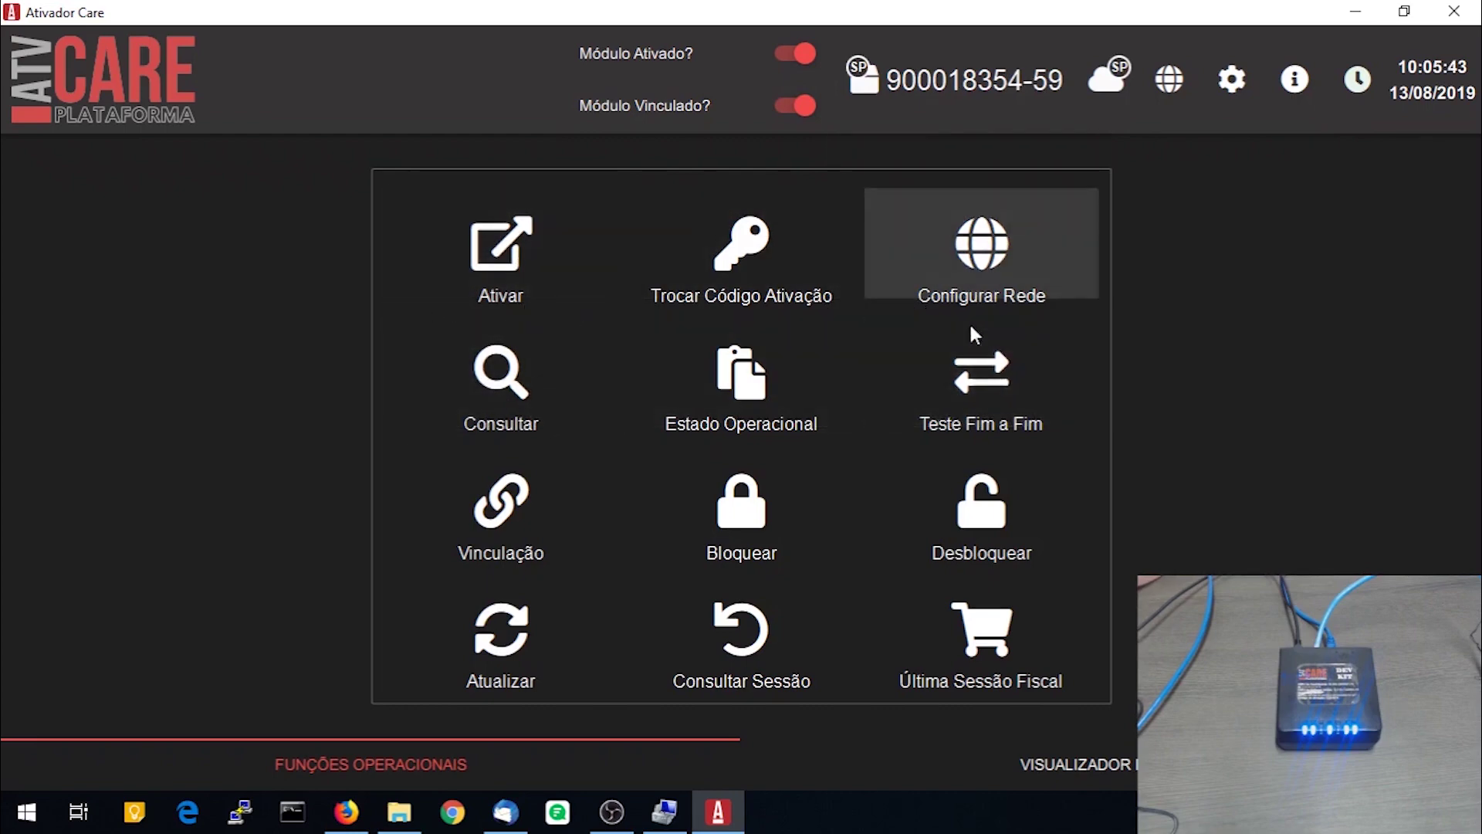
Review the SAT's operational status and run a successful end-to-end test sale
left_click(768, 387)
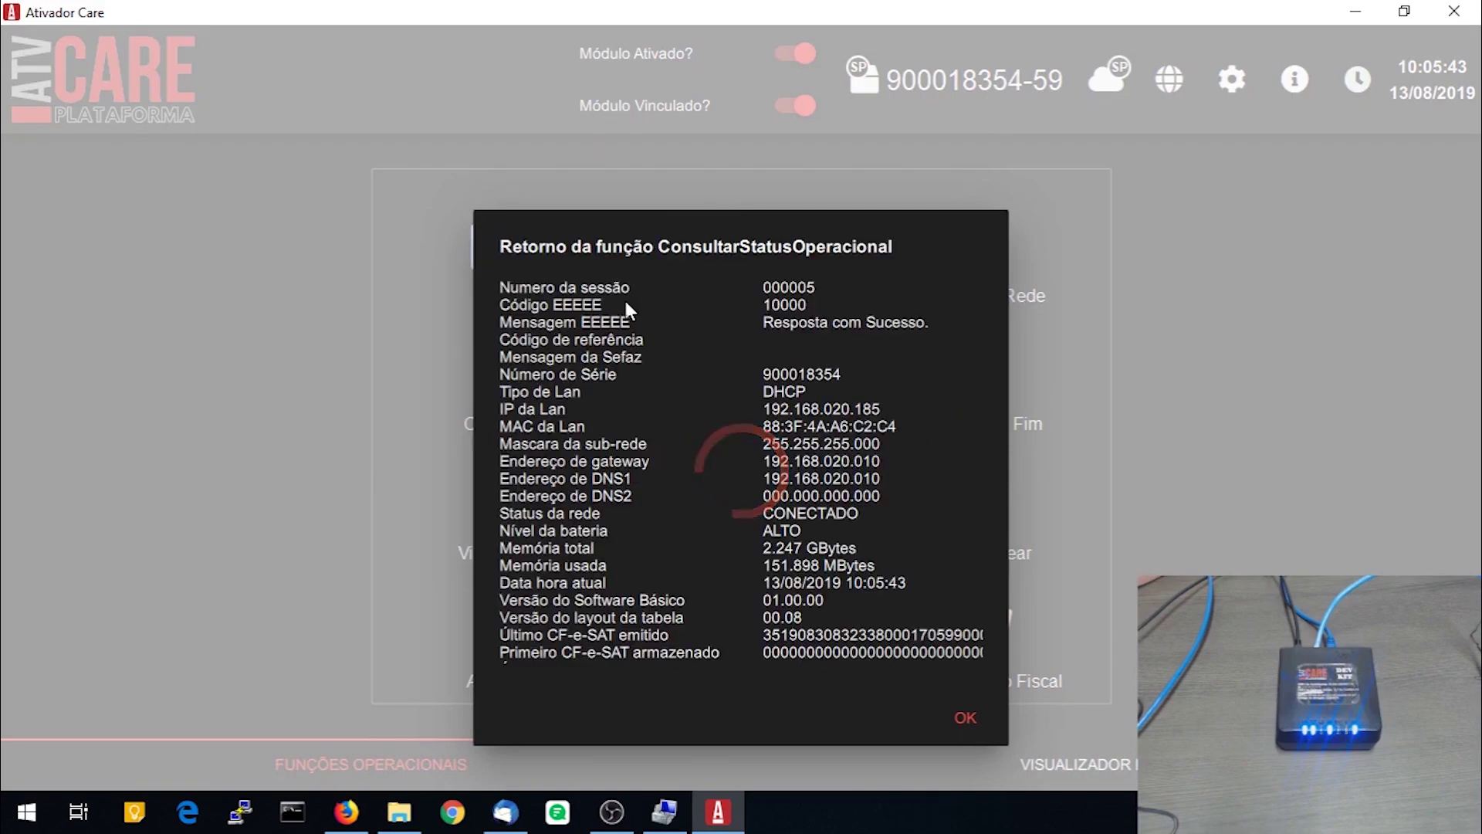
scroll(817, 377, "down", 2)
scroll(818, 377, "down", 1)
scroll(821, 397, "up", 3)
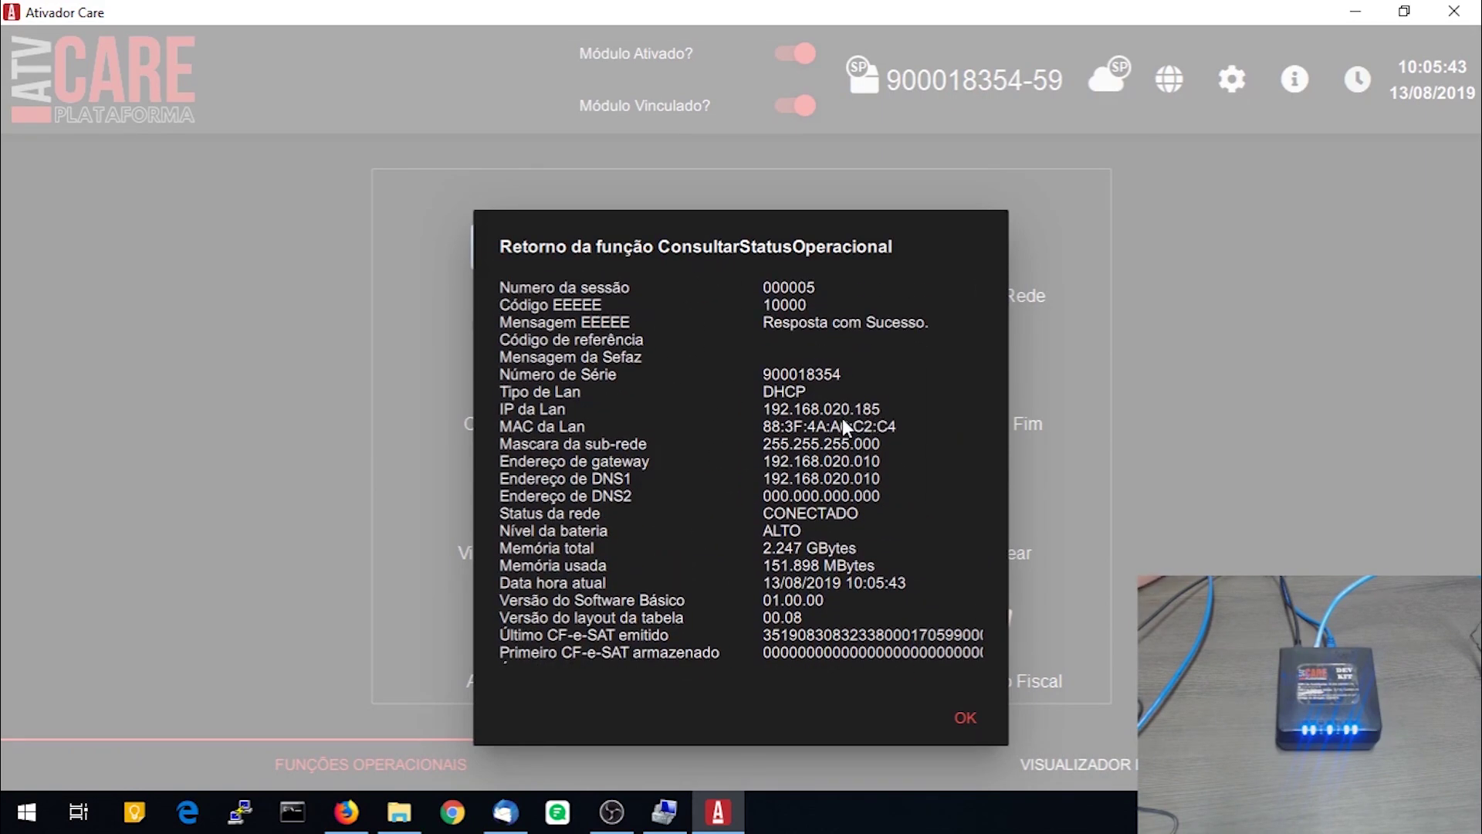
scroll(842, 432, "down", 3)
left_click(964, 715)
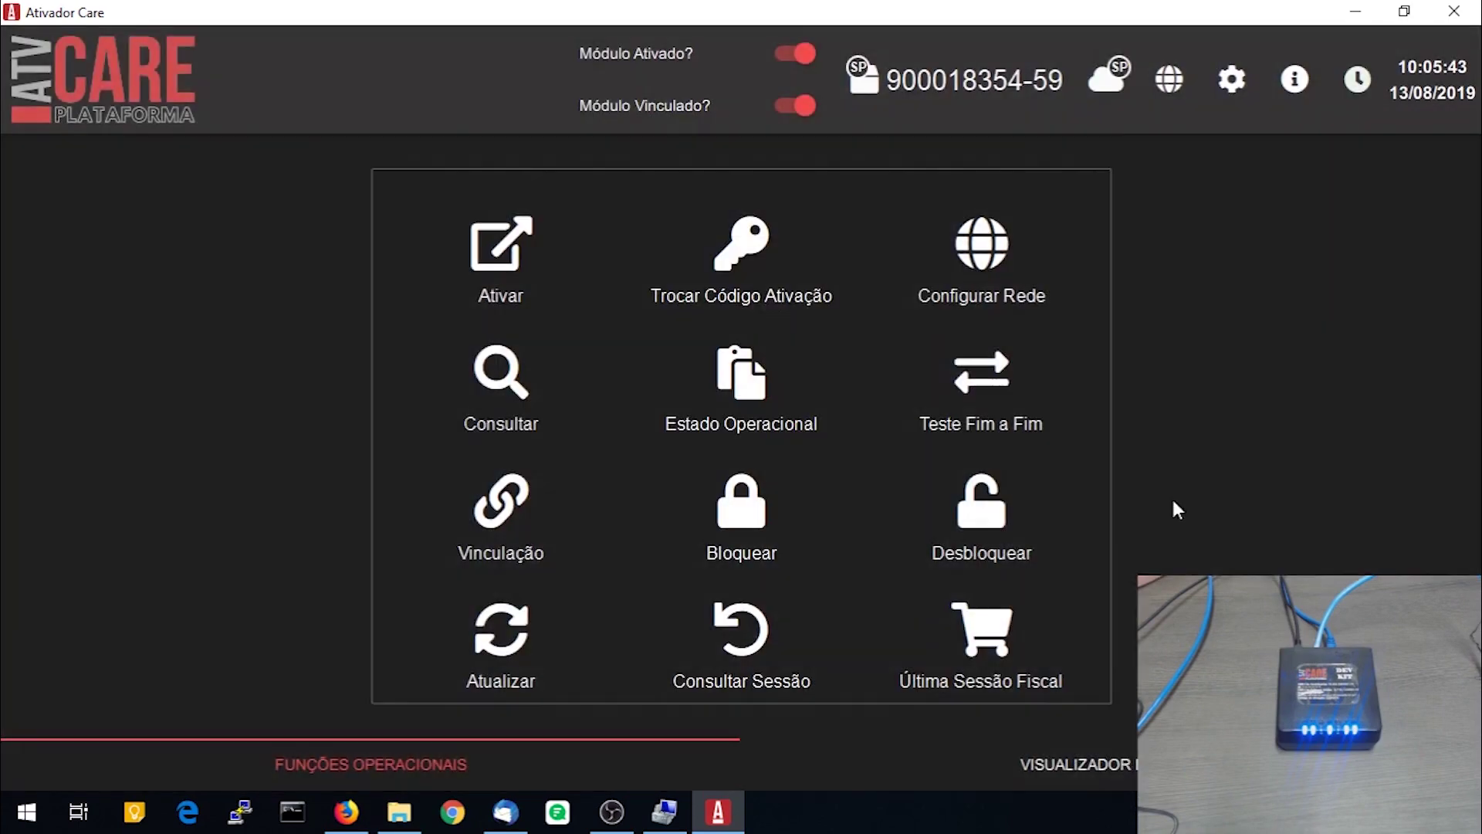
left_click(1037, 386)
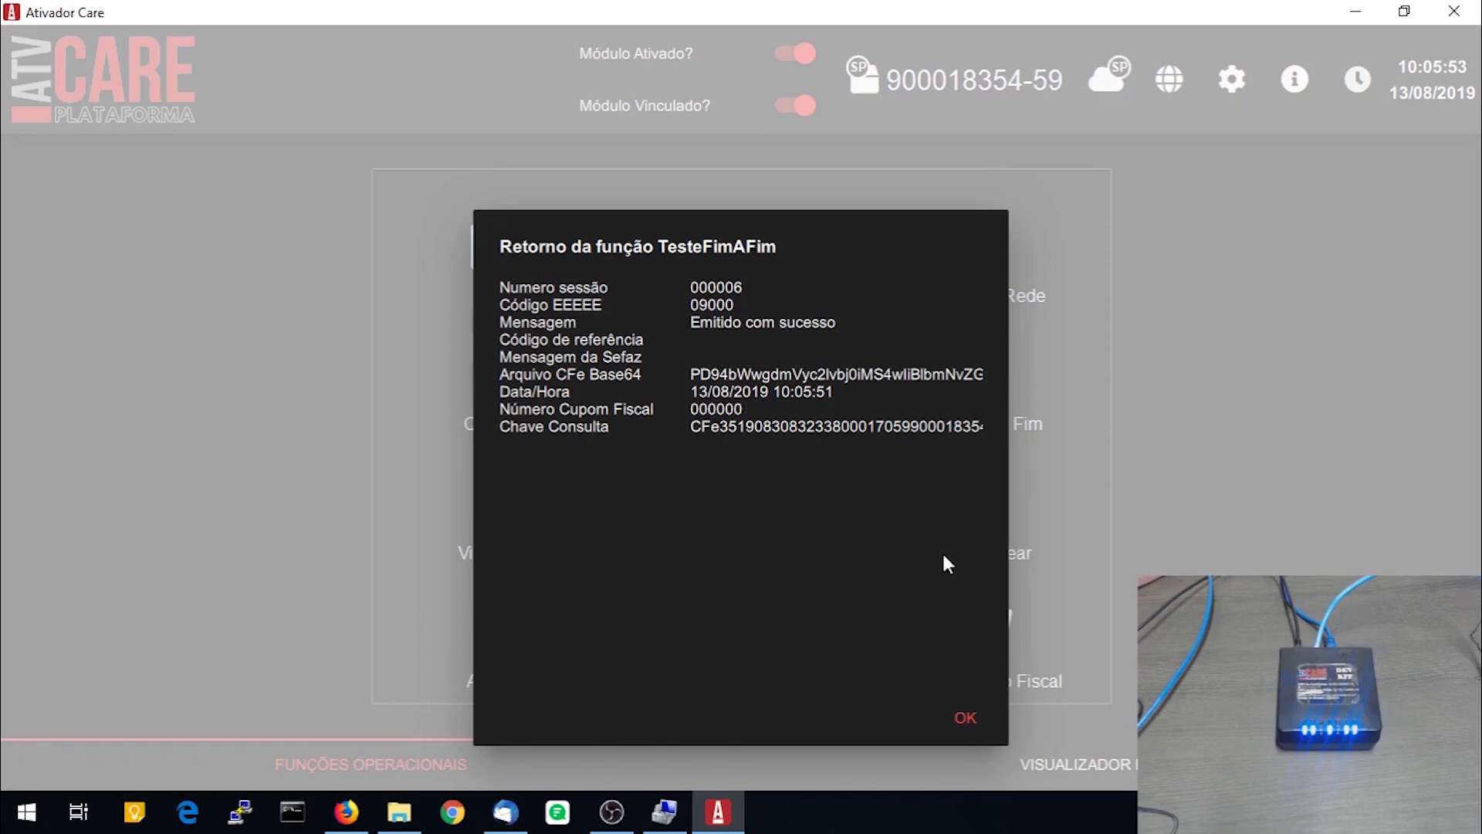
left_click(958, 718)
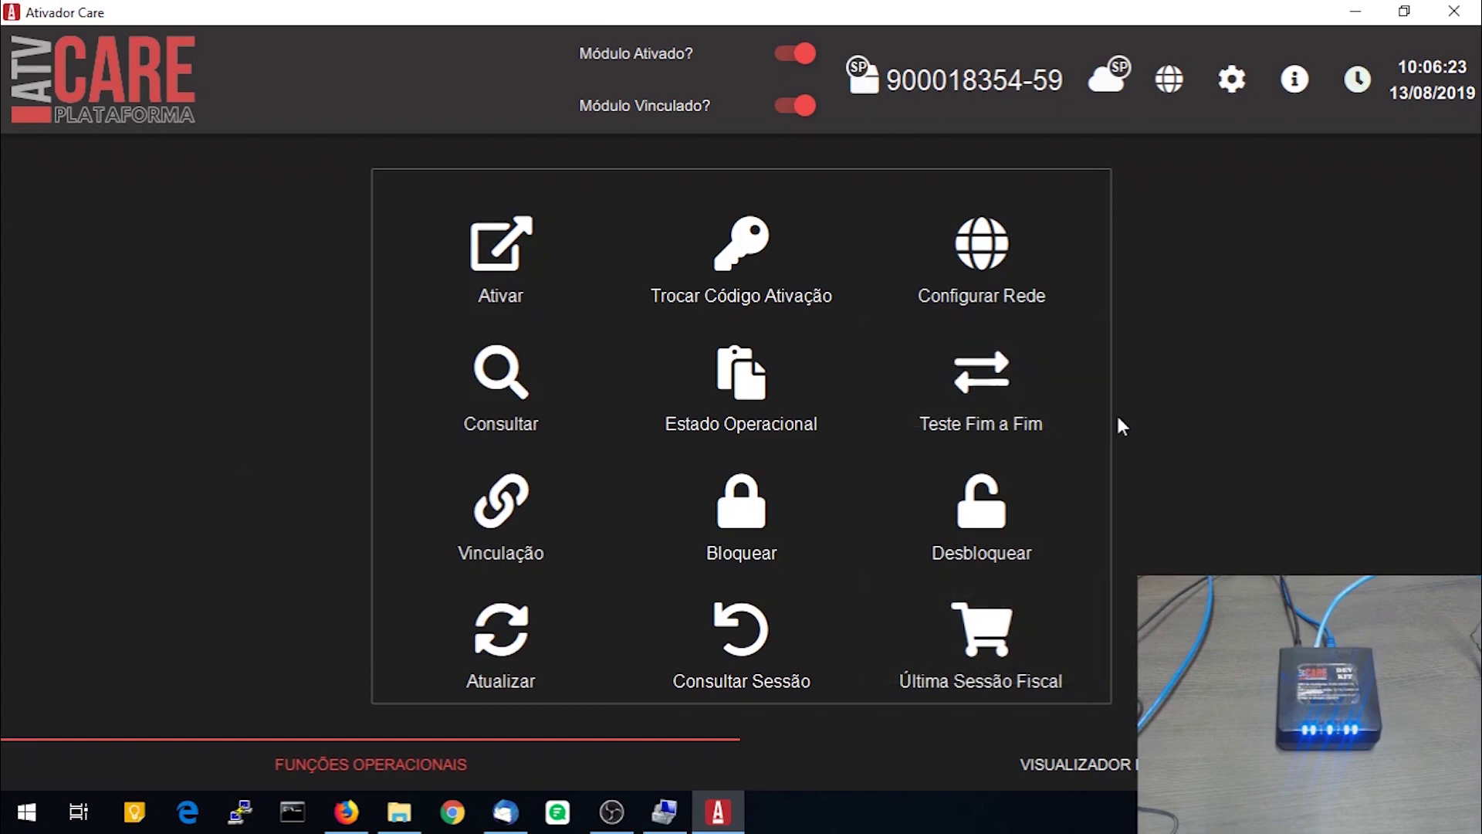
Close Ativador Care and launch SATTeste.exe from C:\ACBR\SATTeste in File Explorer
left_click(1454, 11)
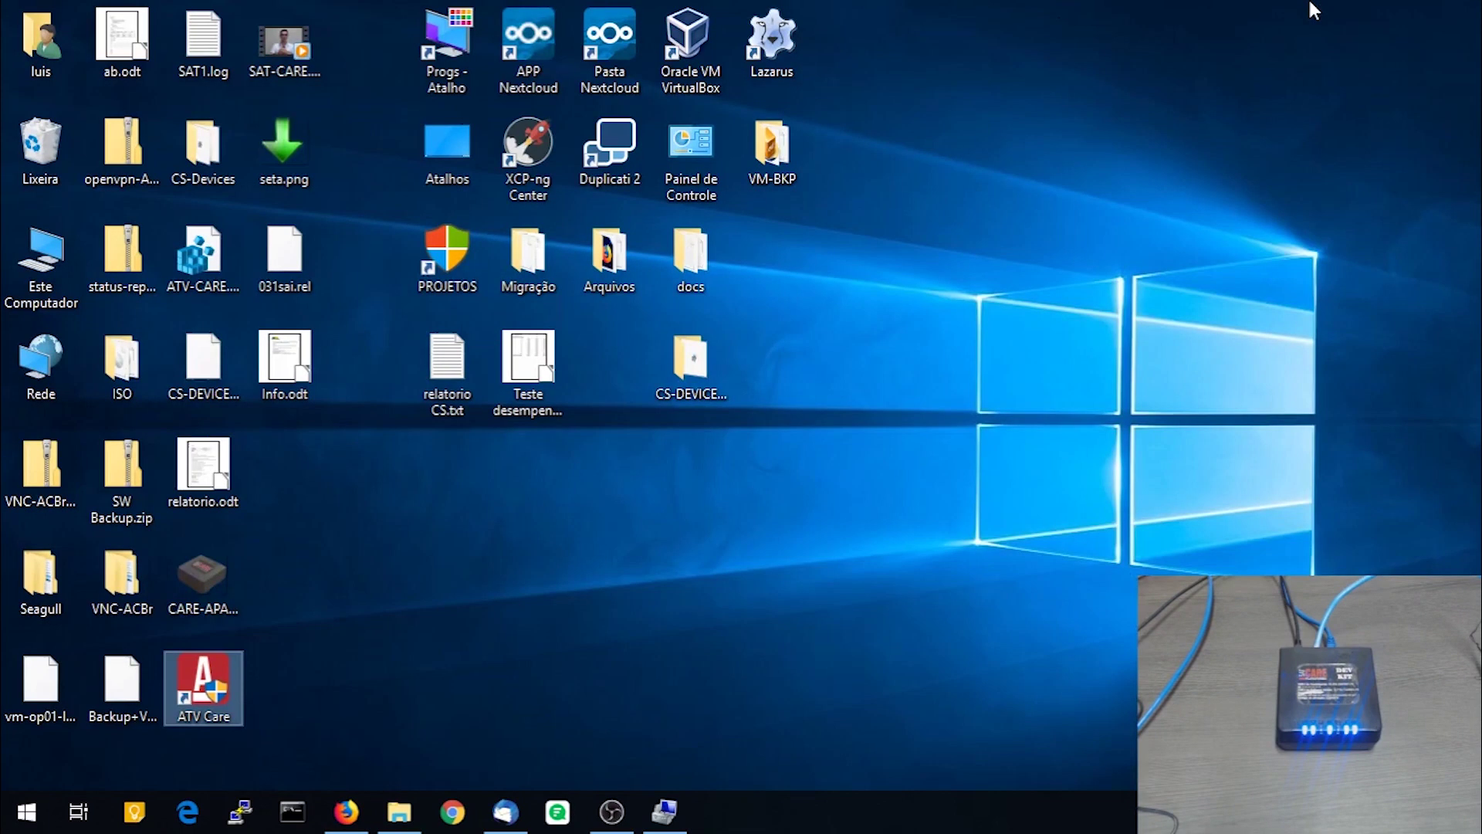
left_click(399, 811)
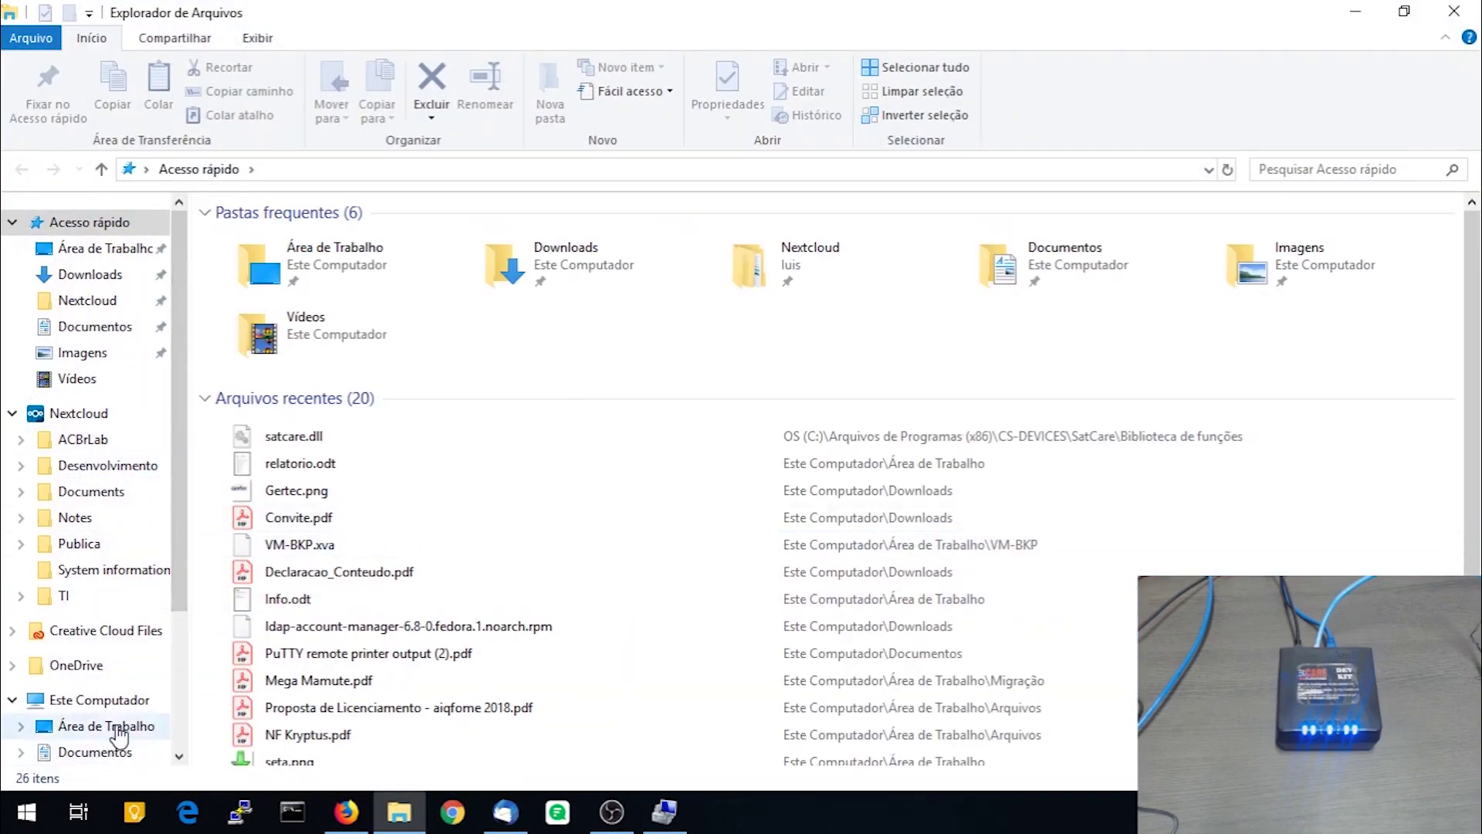
left_click(101, 699)
double_click(419, 490)
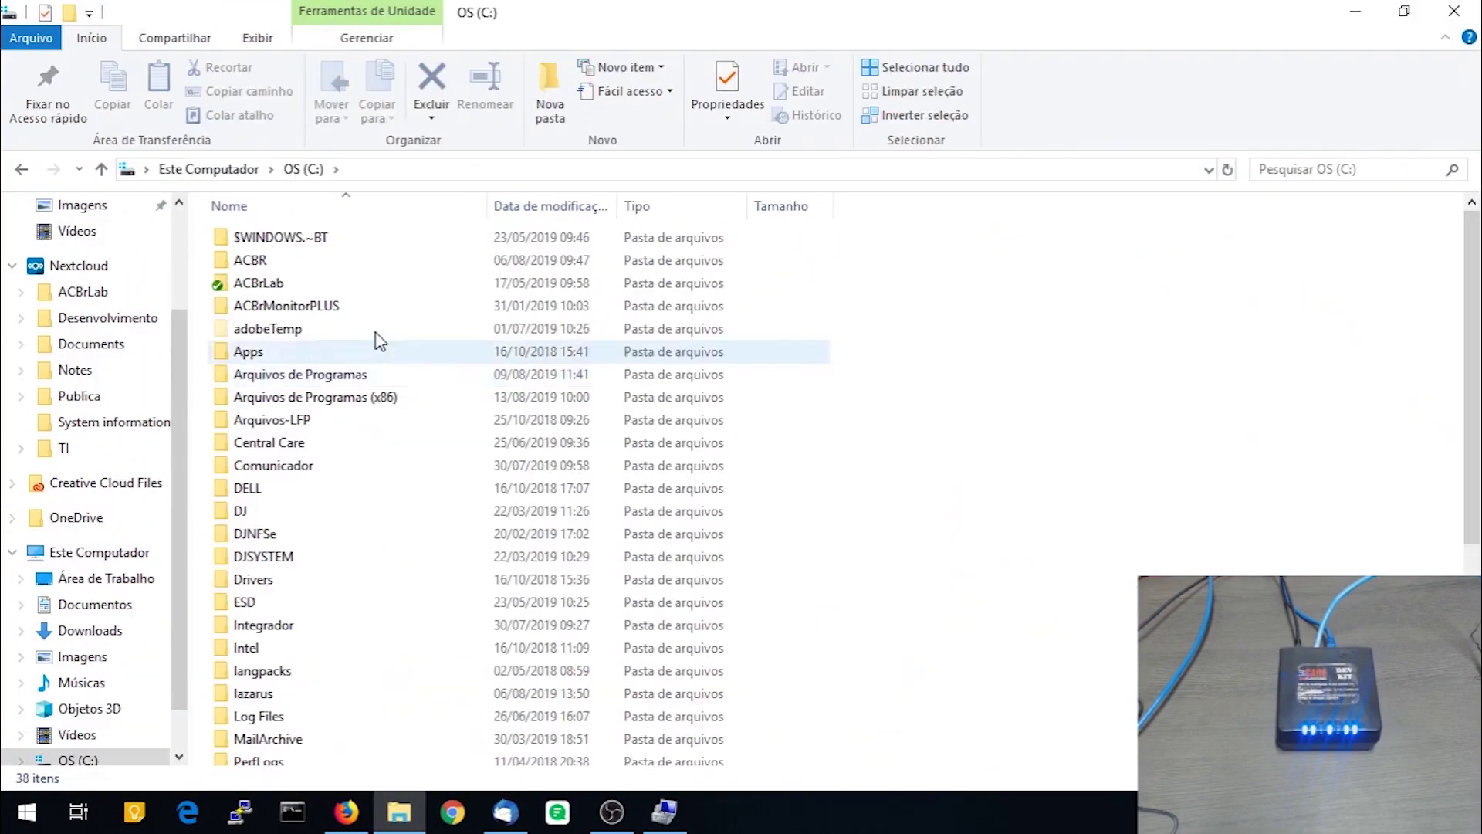
double_click(286, 263)
double_click(278, 241)
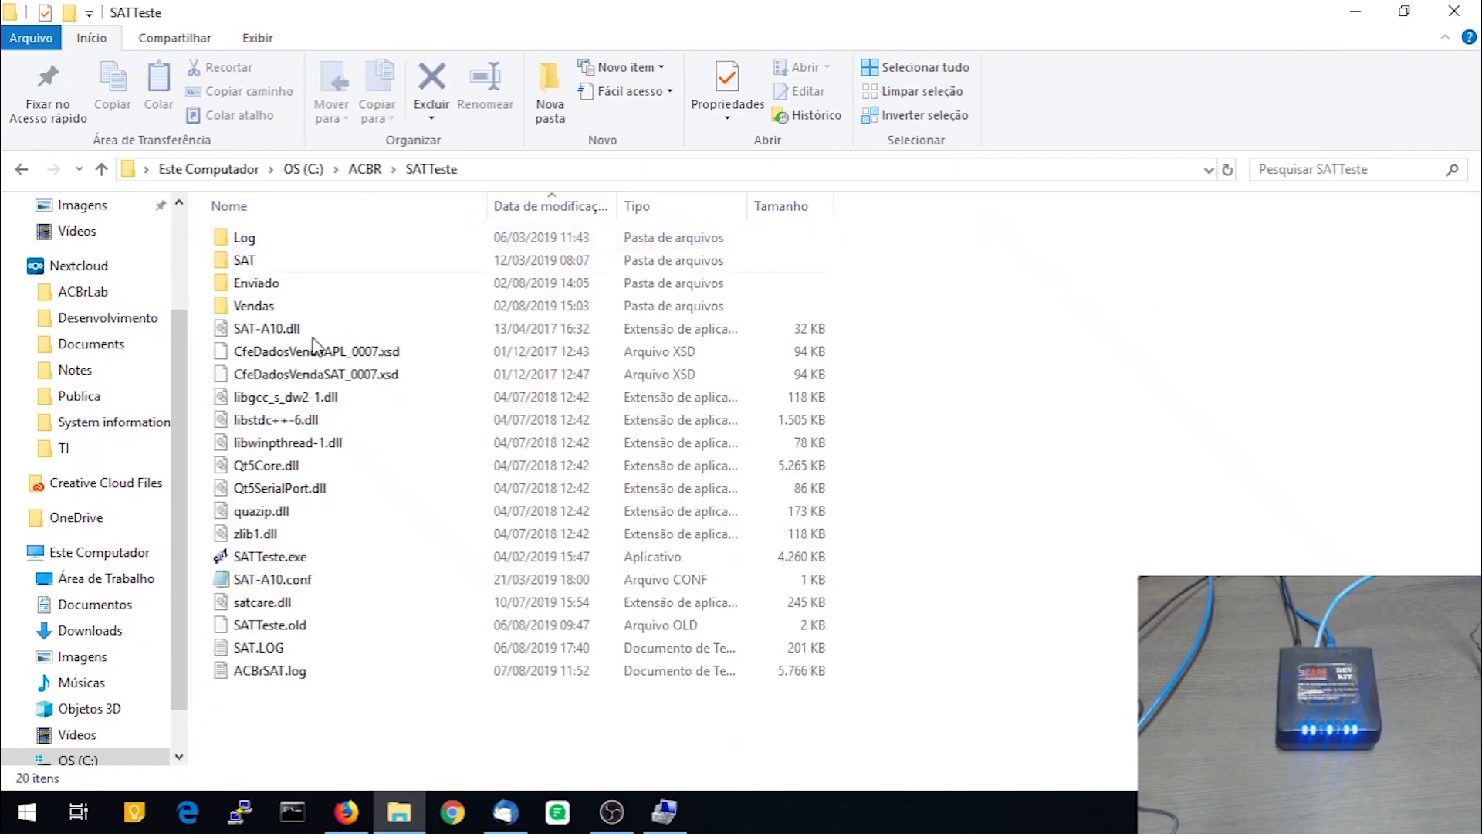
double_click(265, 560)
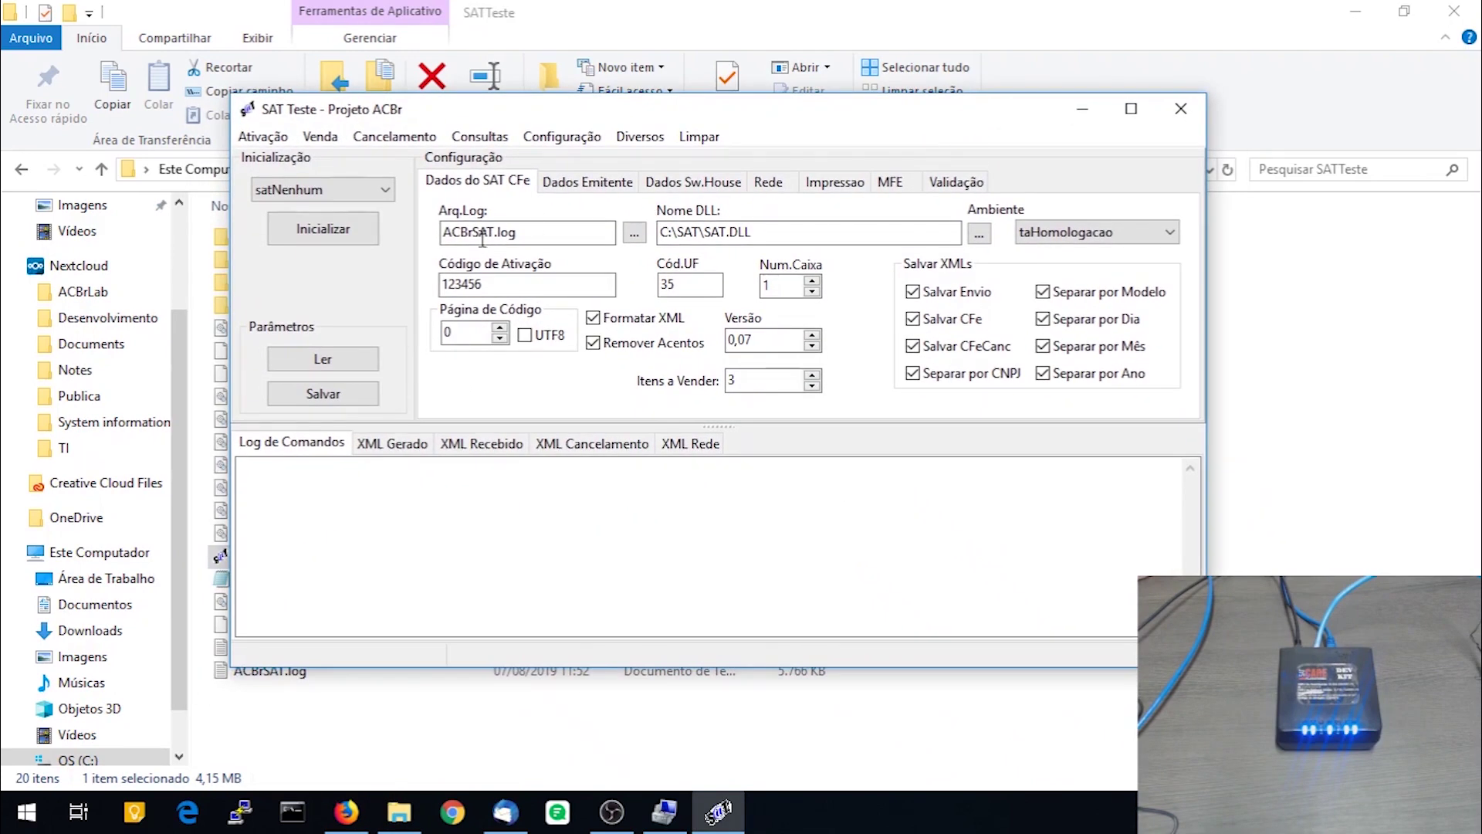
Set the Inicialização library mode to satDinamico_stdcall
left_click(385, 193)
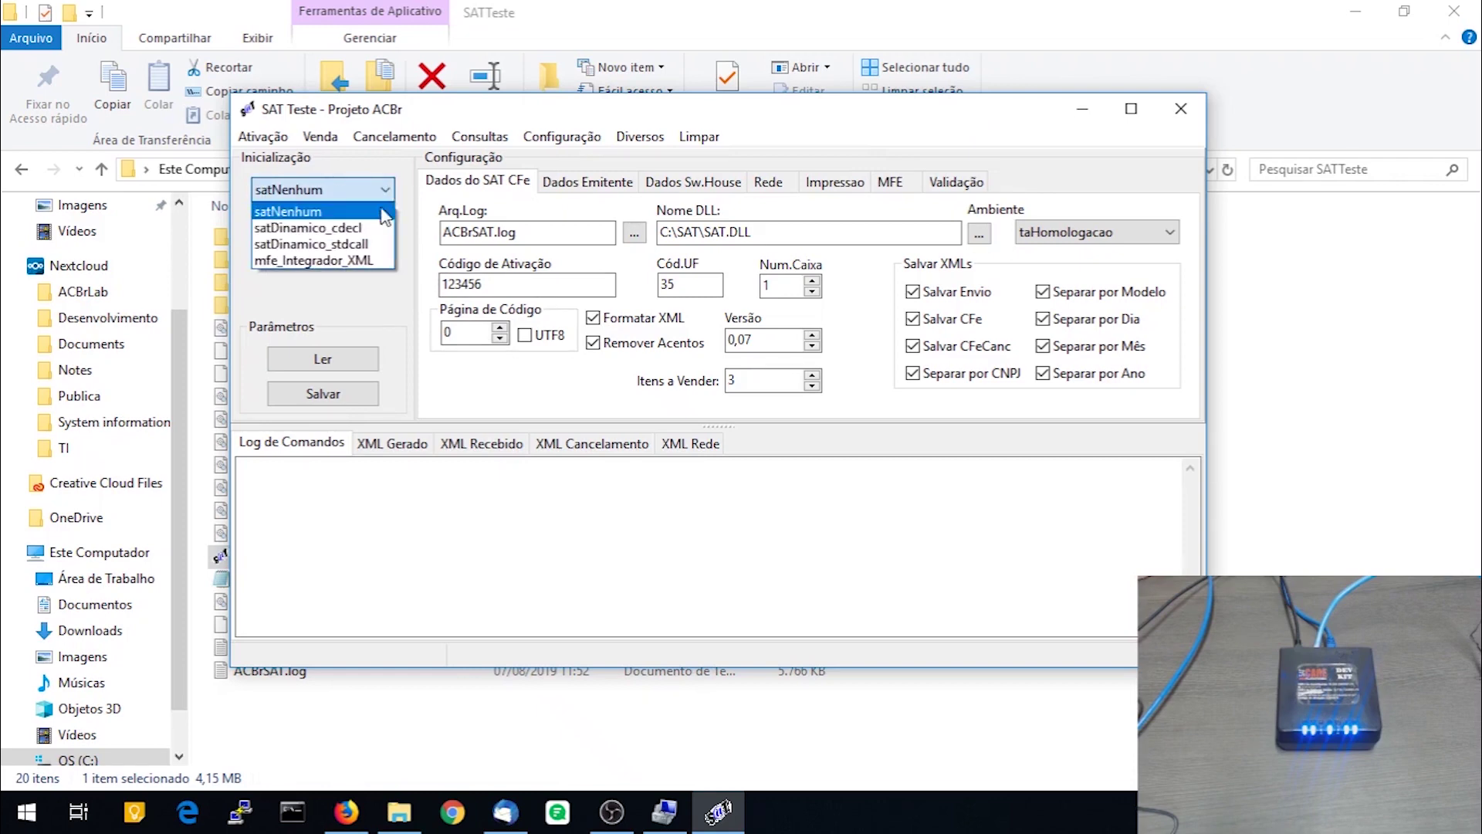
left_click(375, 247)
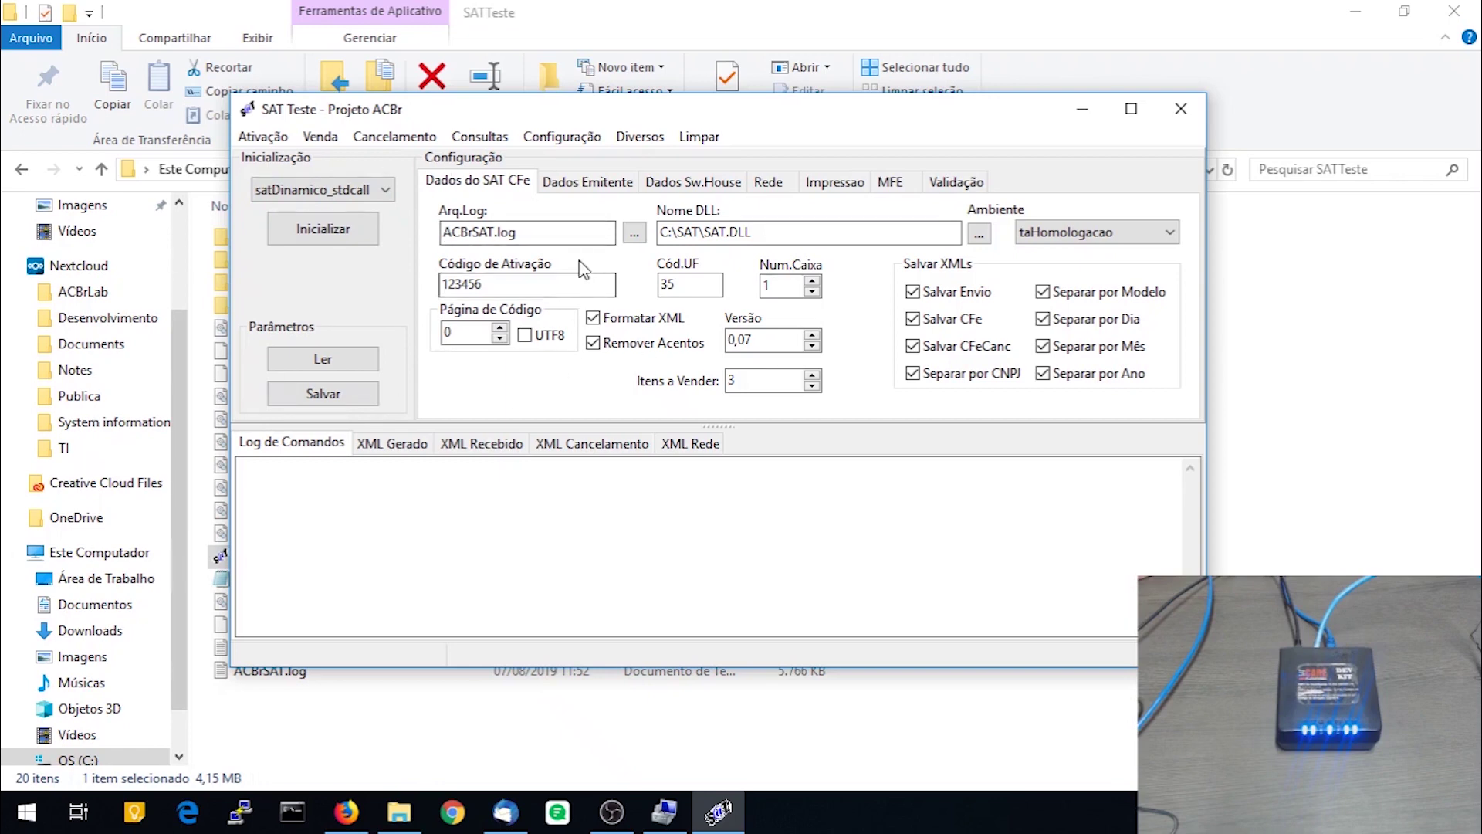
left_click(548, 227)
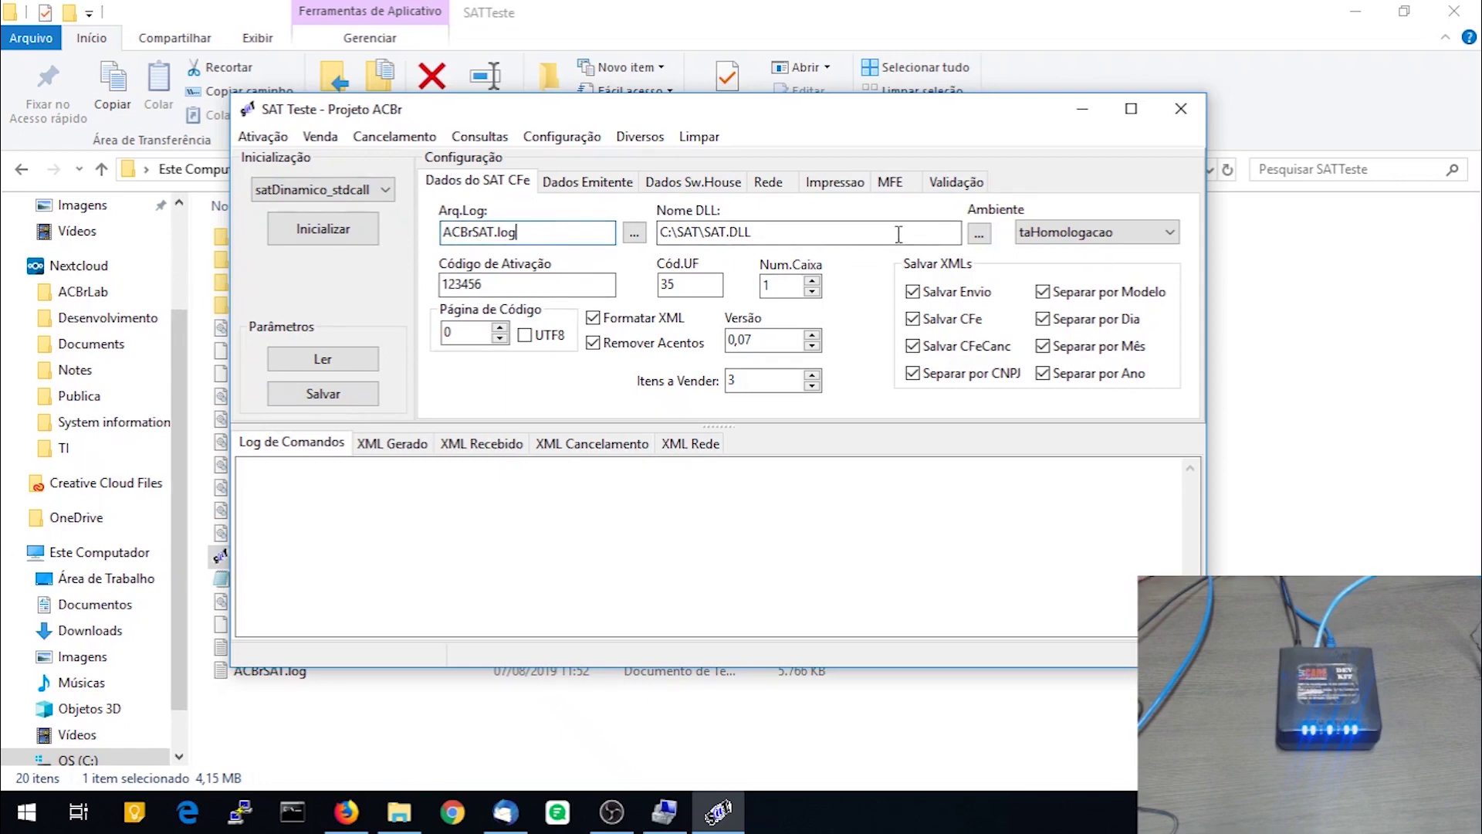
Point Nome DLL to satcare.dll in Program Files (x86)\CS-DEVICES\SatCare\Biblioteca de funções
left_click(979, 233)
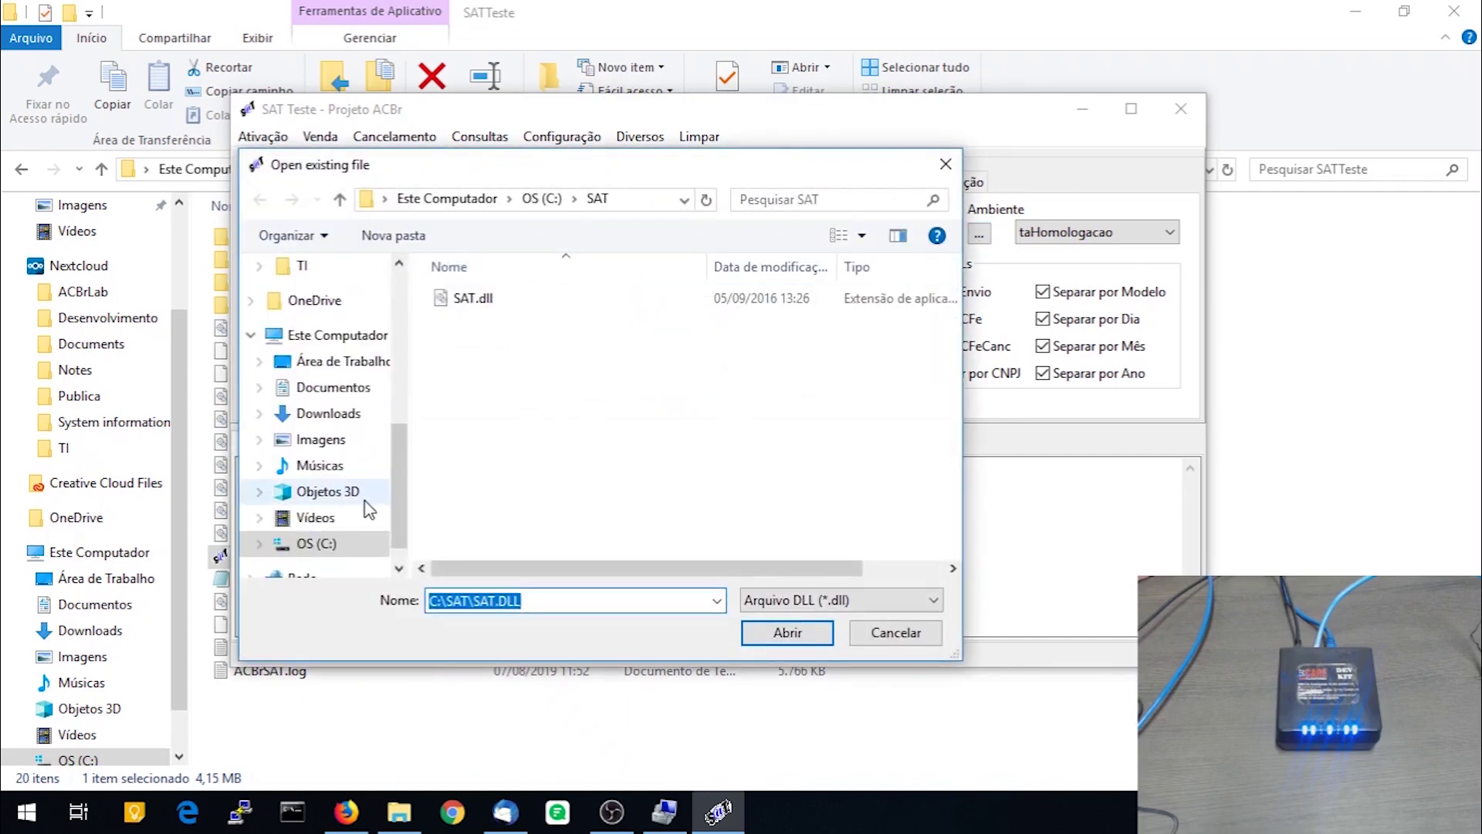
left_click(308, 543)
scroll(618, 432, "down", 10)
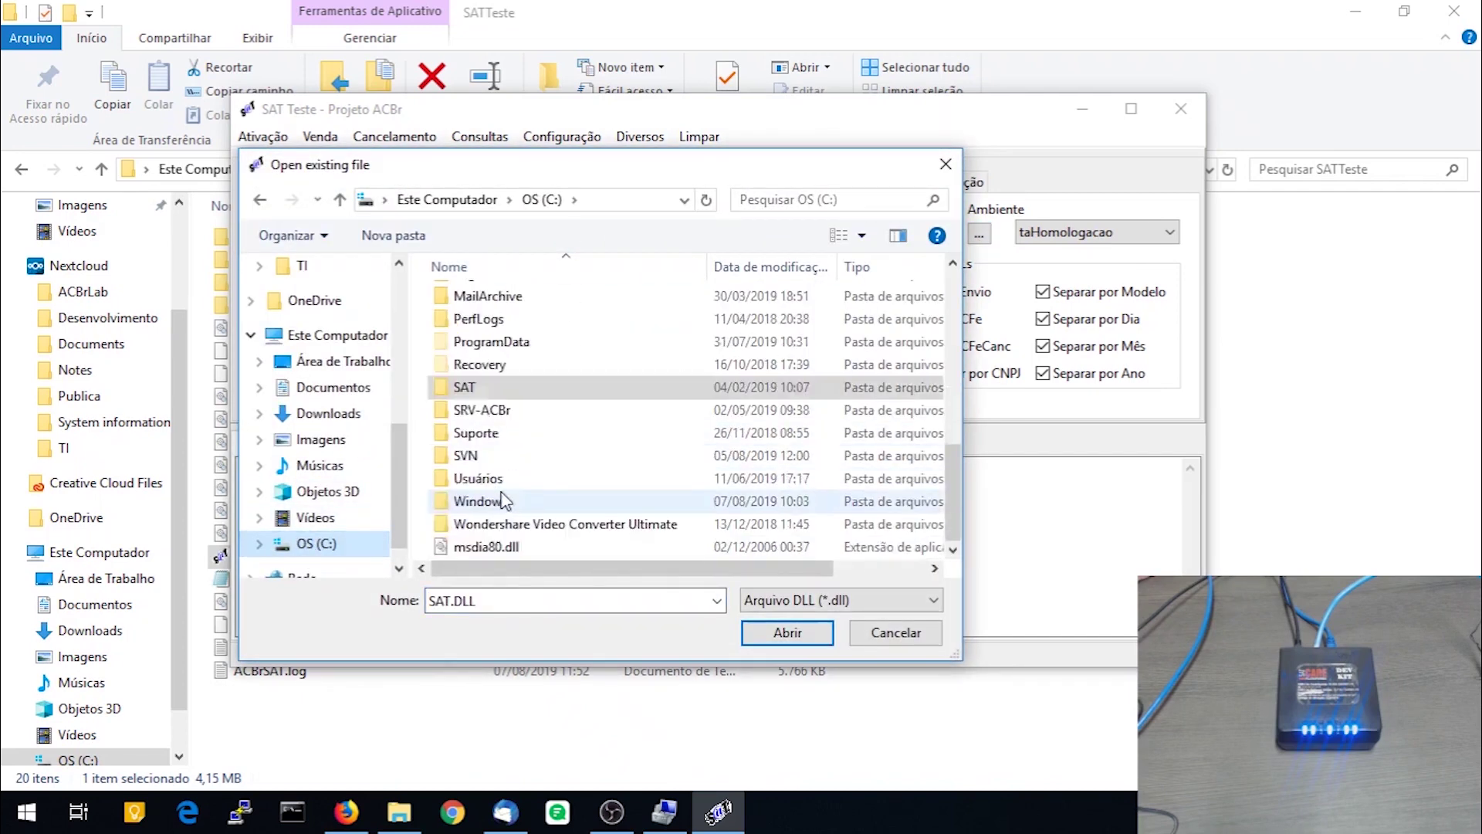
scroll(587, 416, "up", 12)
scroll(571, 408, "up", 2)
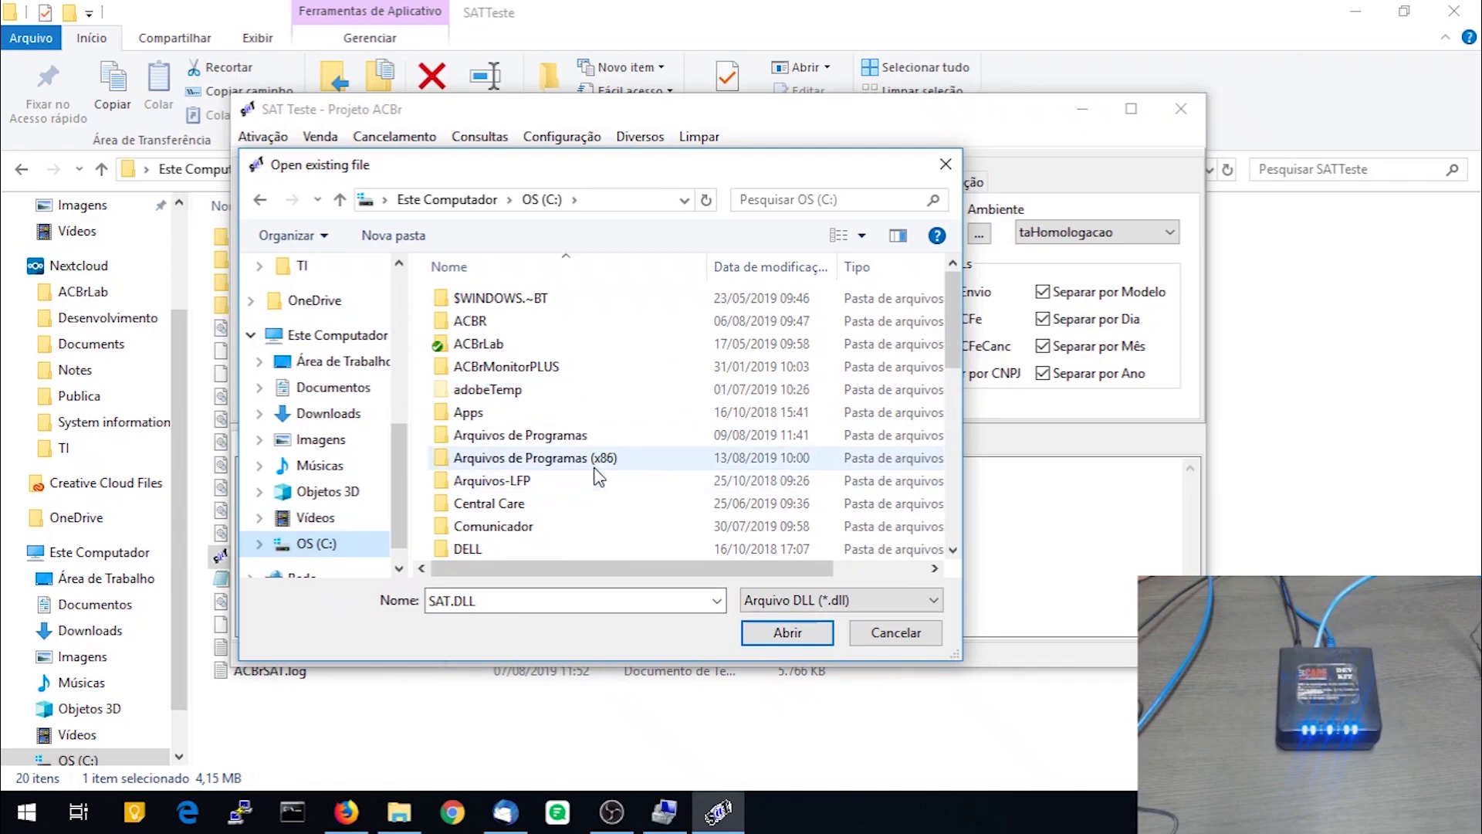
double_click(596, 460)
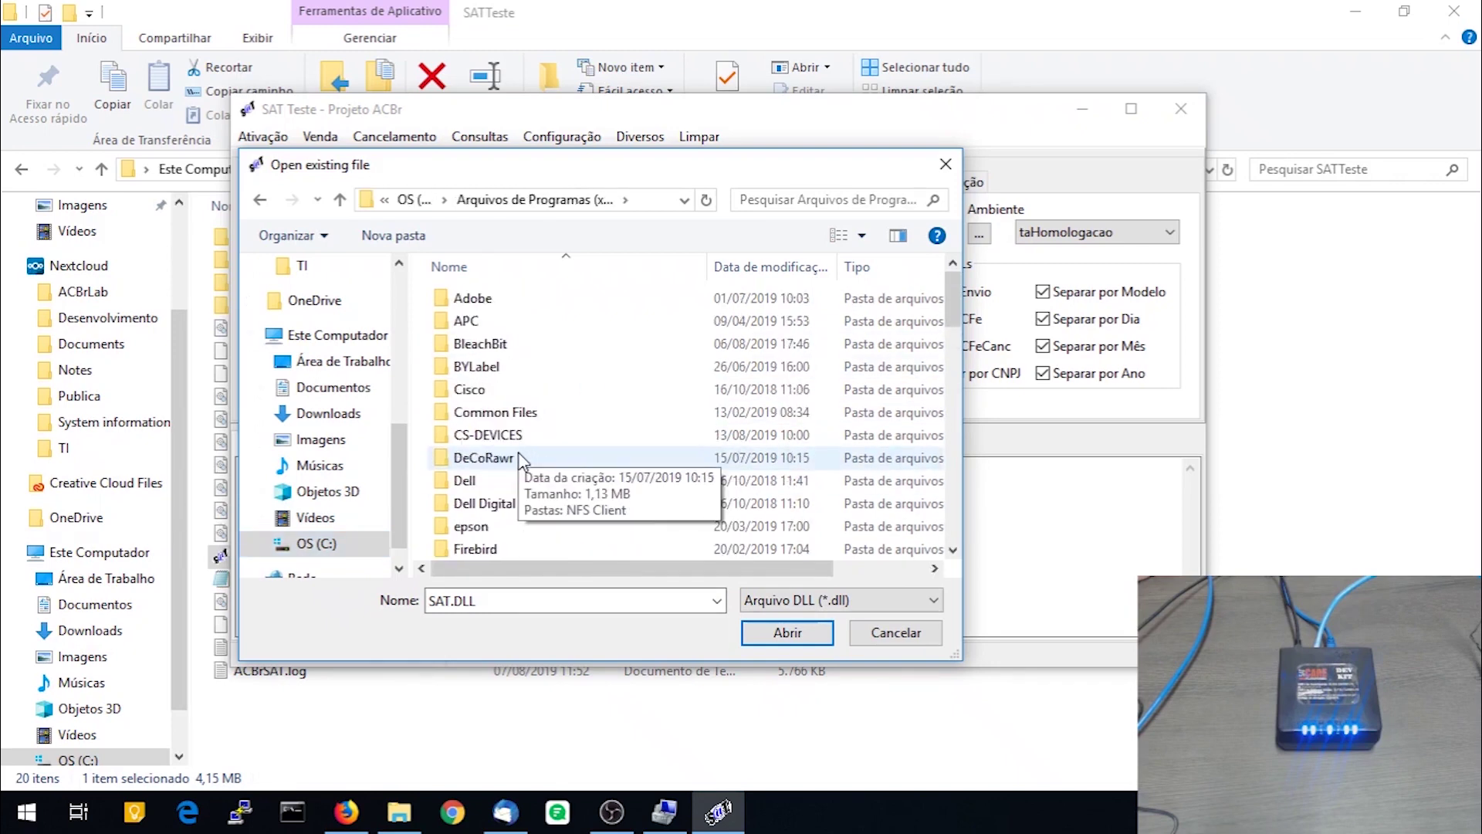
left_click(494, 436)
double_click(494, 437)
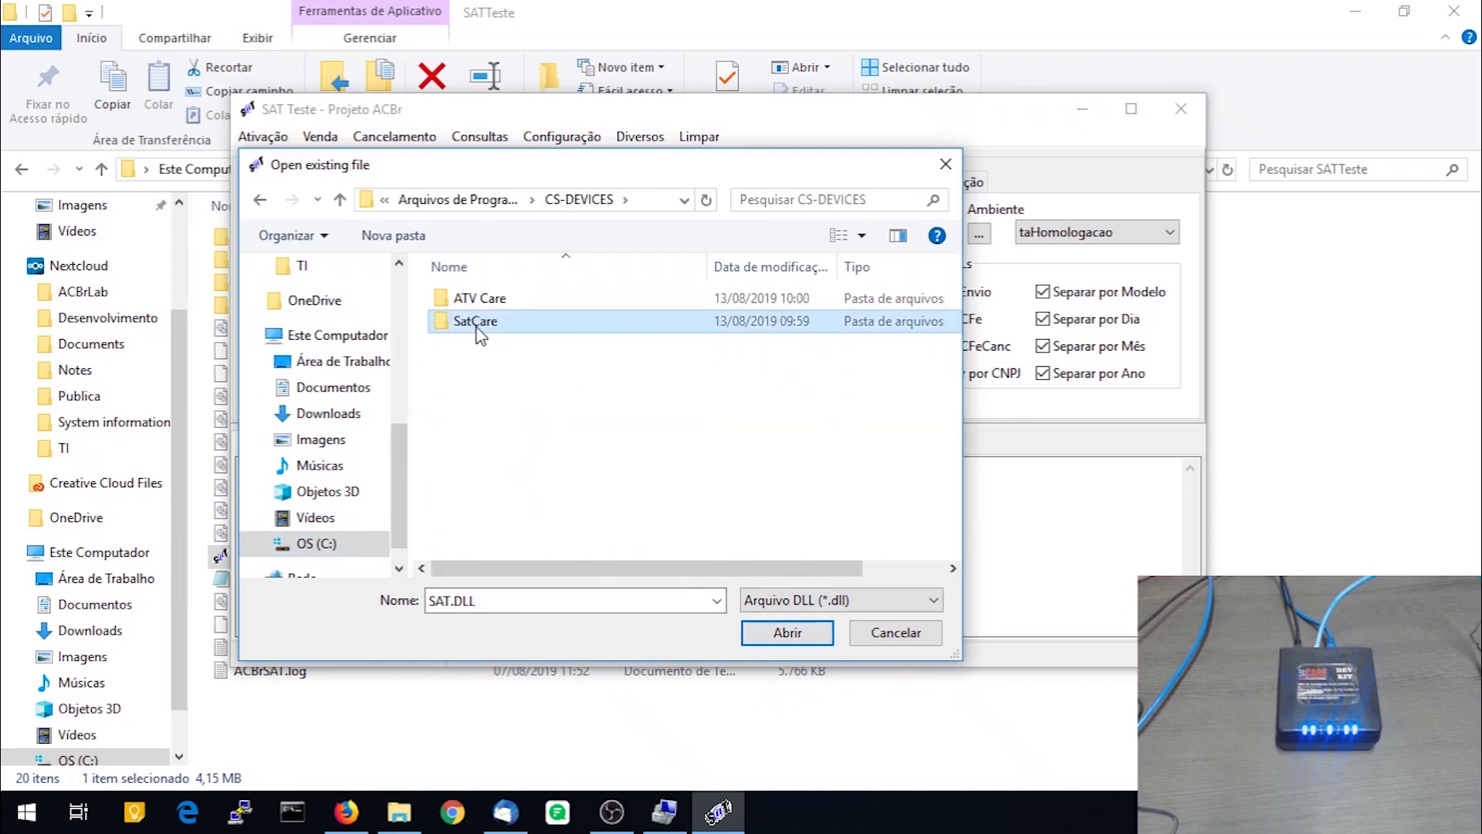
double_click(478, 324)
double_click(510, 301)
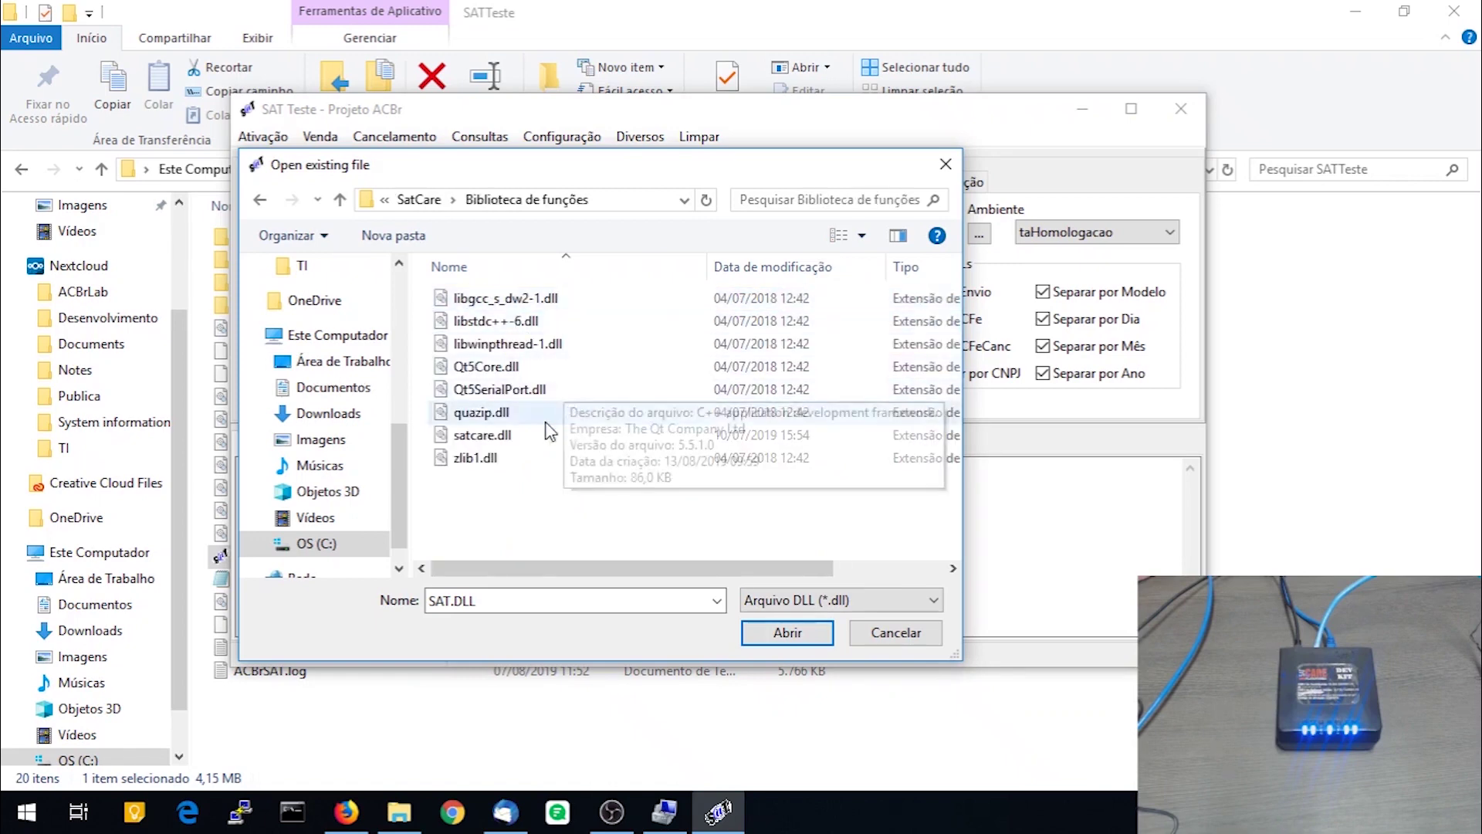
left_click(500, 440)
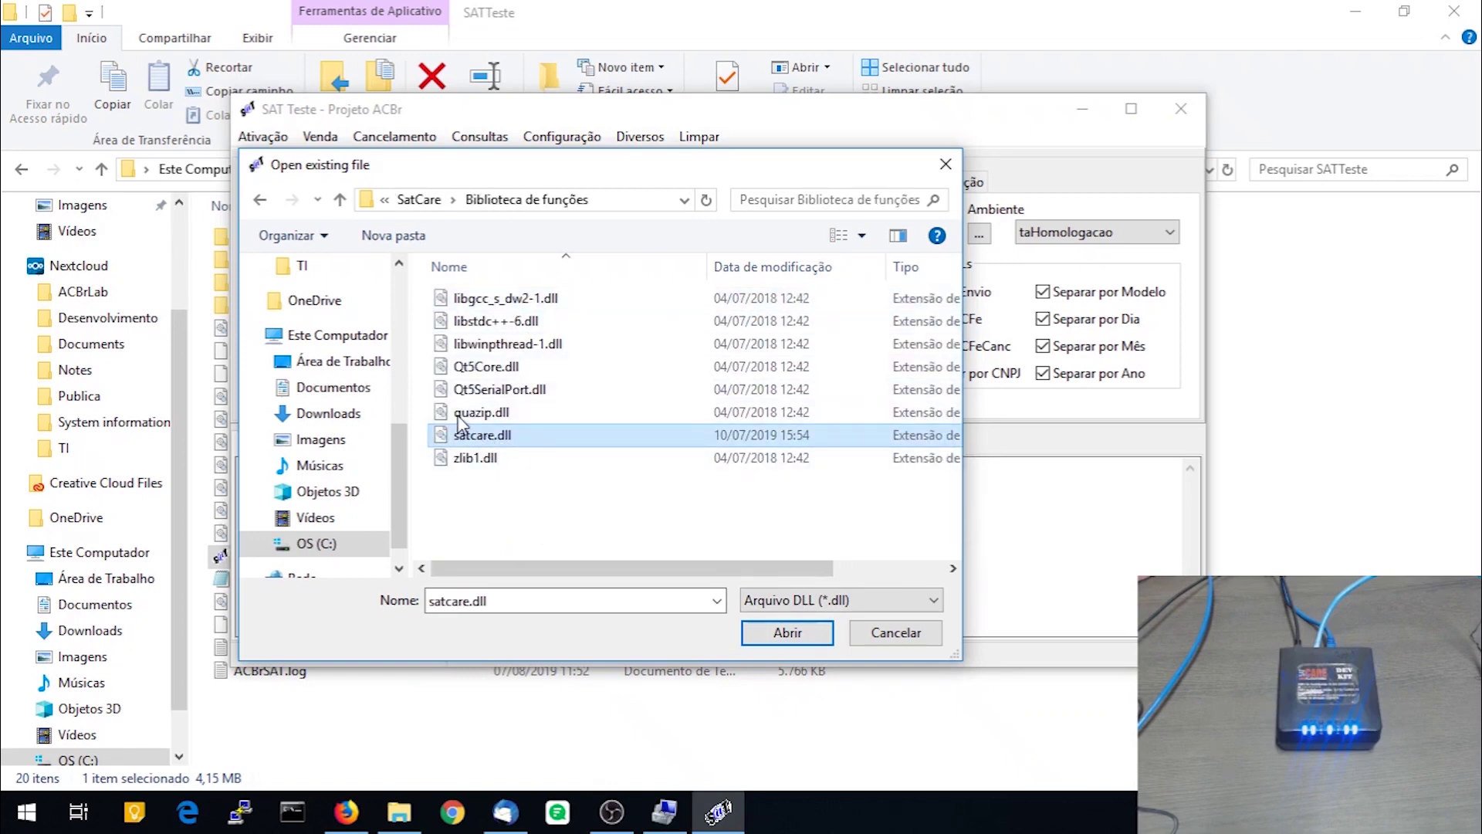
left_click(786, 632)
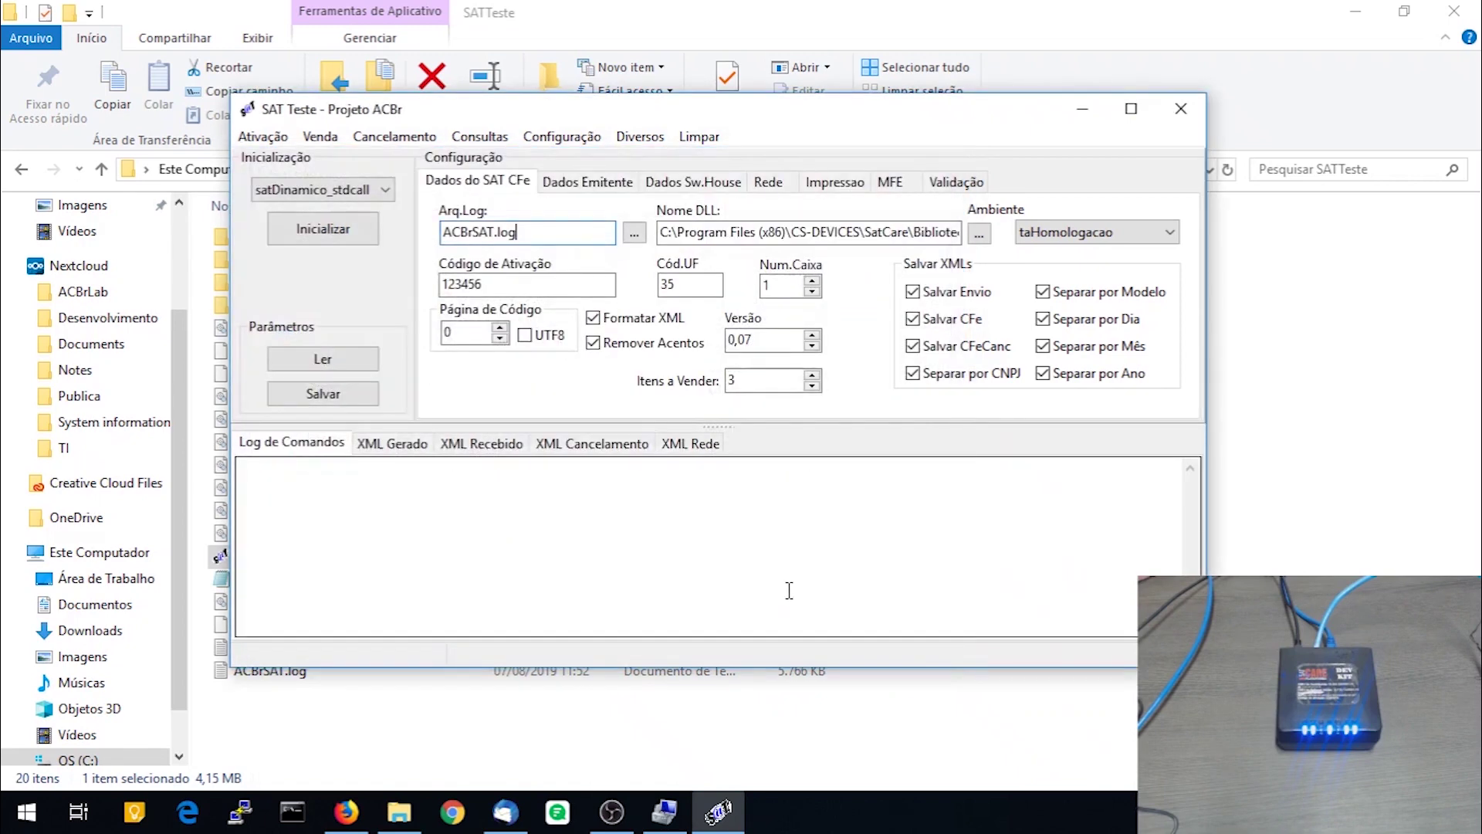
Edit the activation code, then start entering the issuer's CNPJ on the Dados Emitente tab
left_click(523, 284)
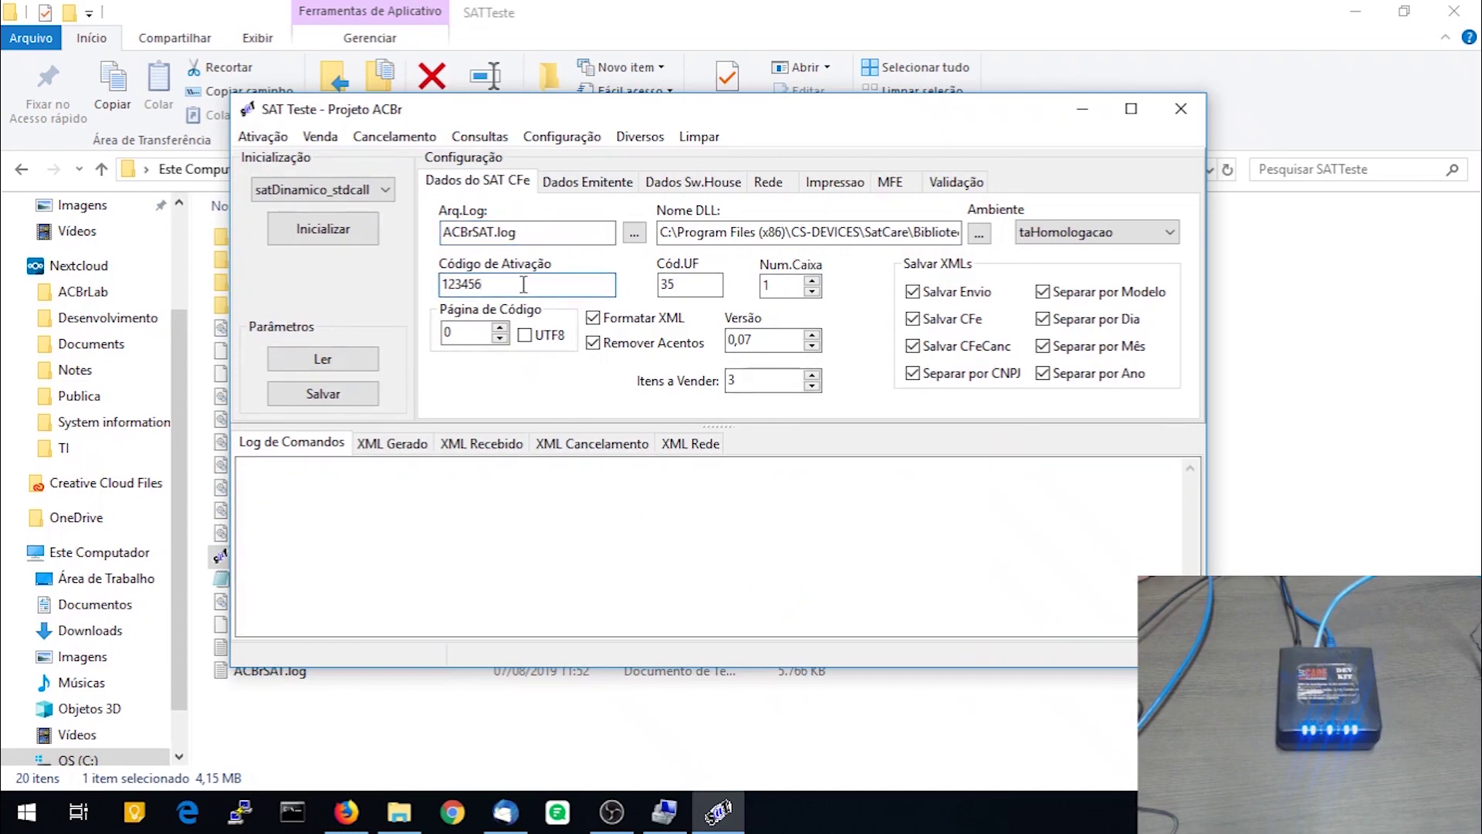
left_click(690, 284)
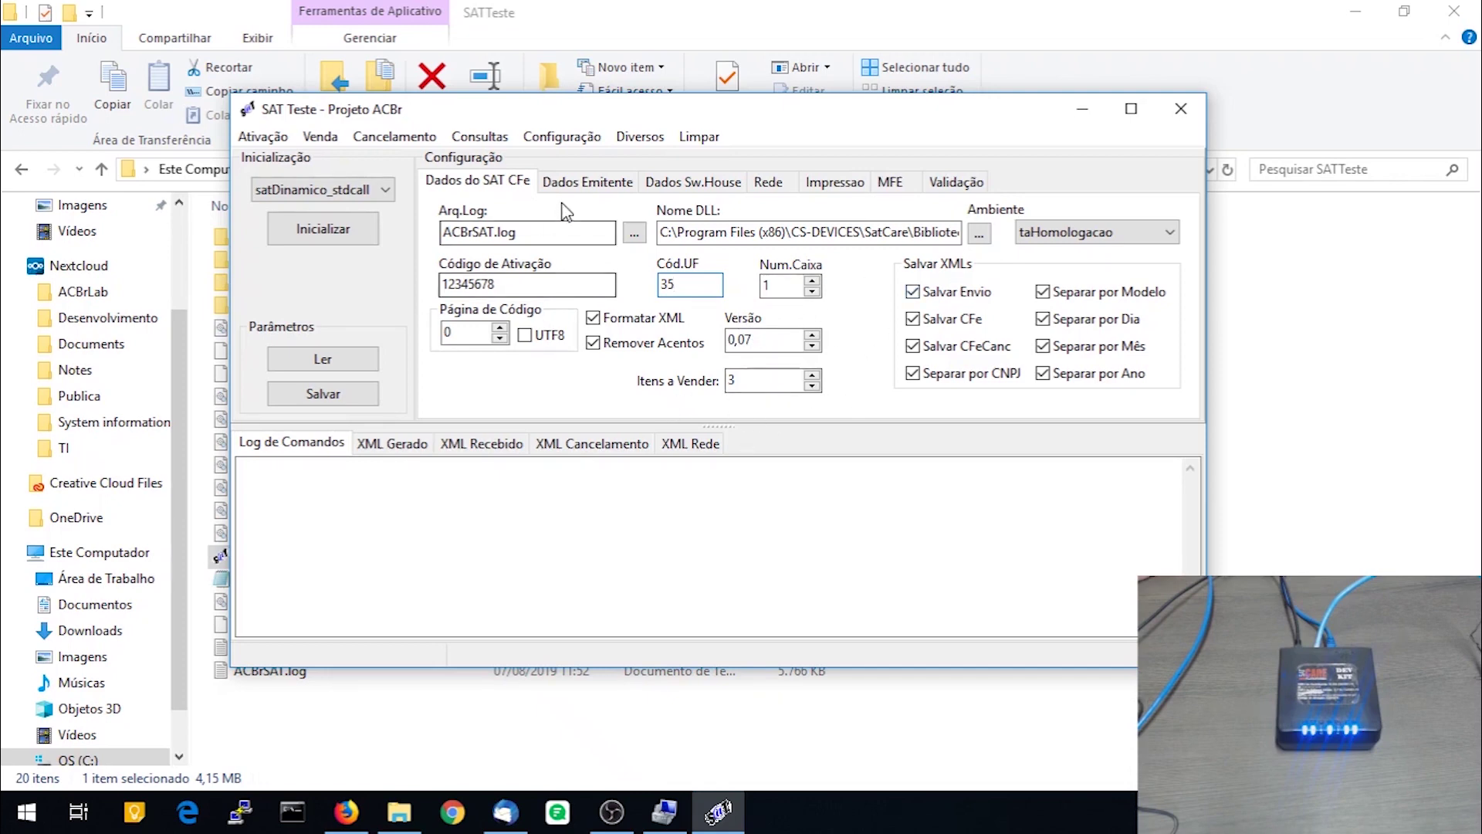
left_click(582, 182)
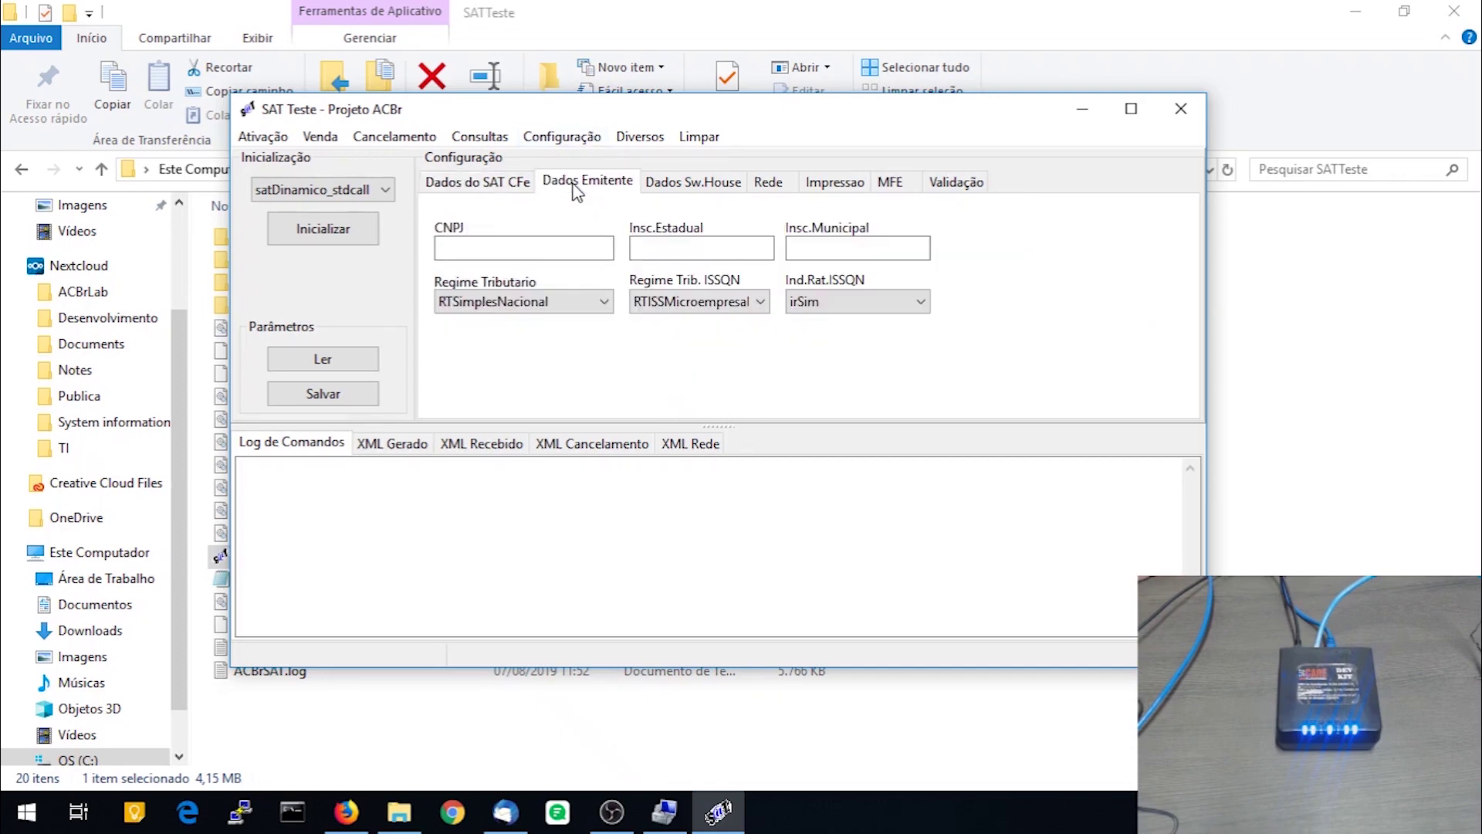
left_click(486, 246)
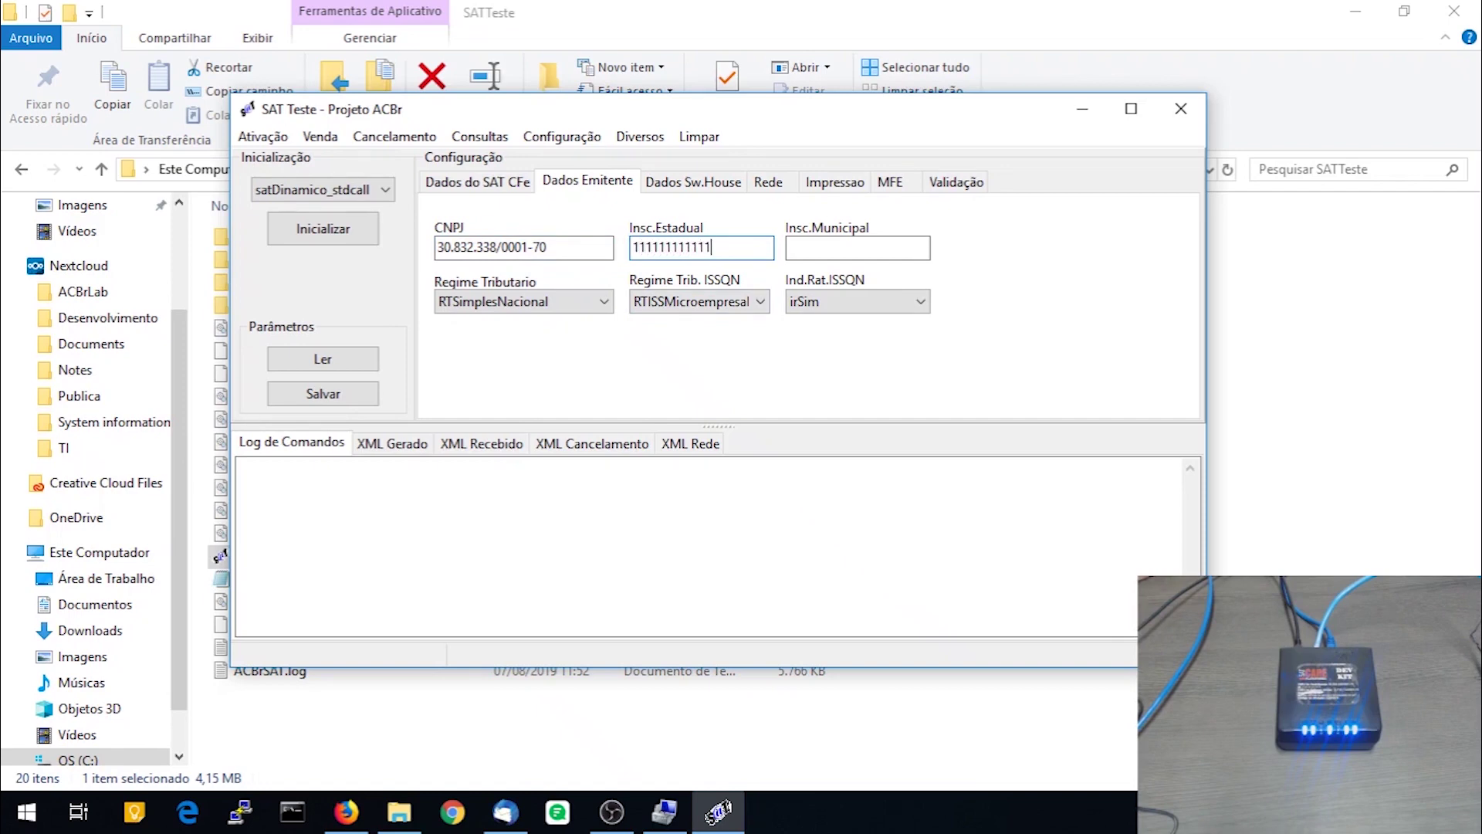
Update the software house CNPJ on the Dados Sw.House tab
left_click(700, 185)
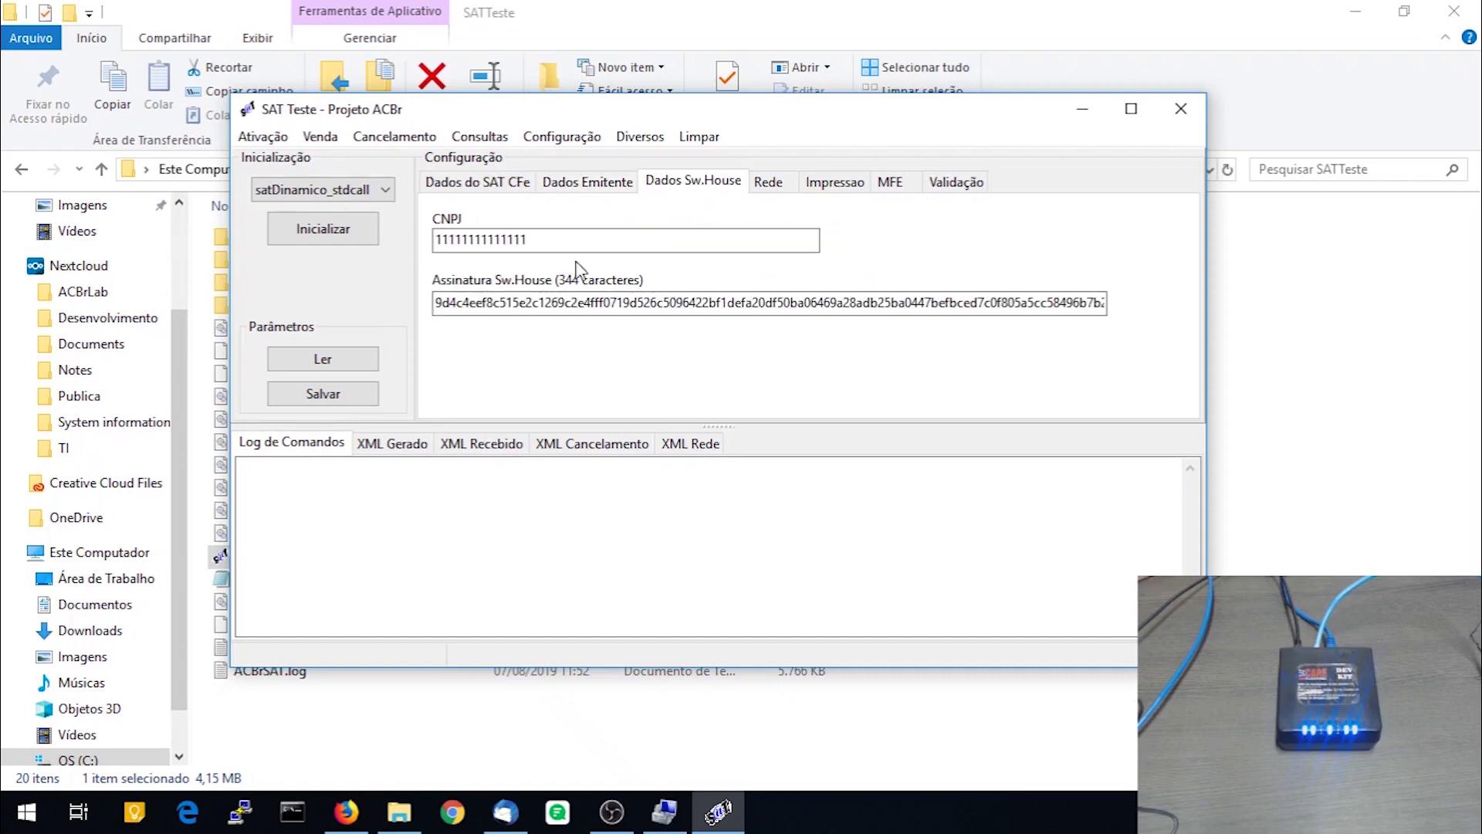
double_click(568, 236)
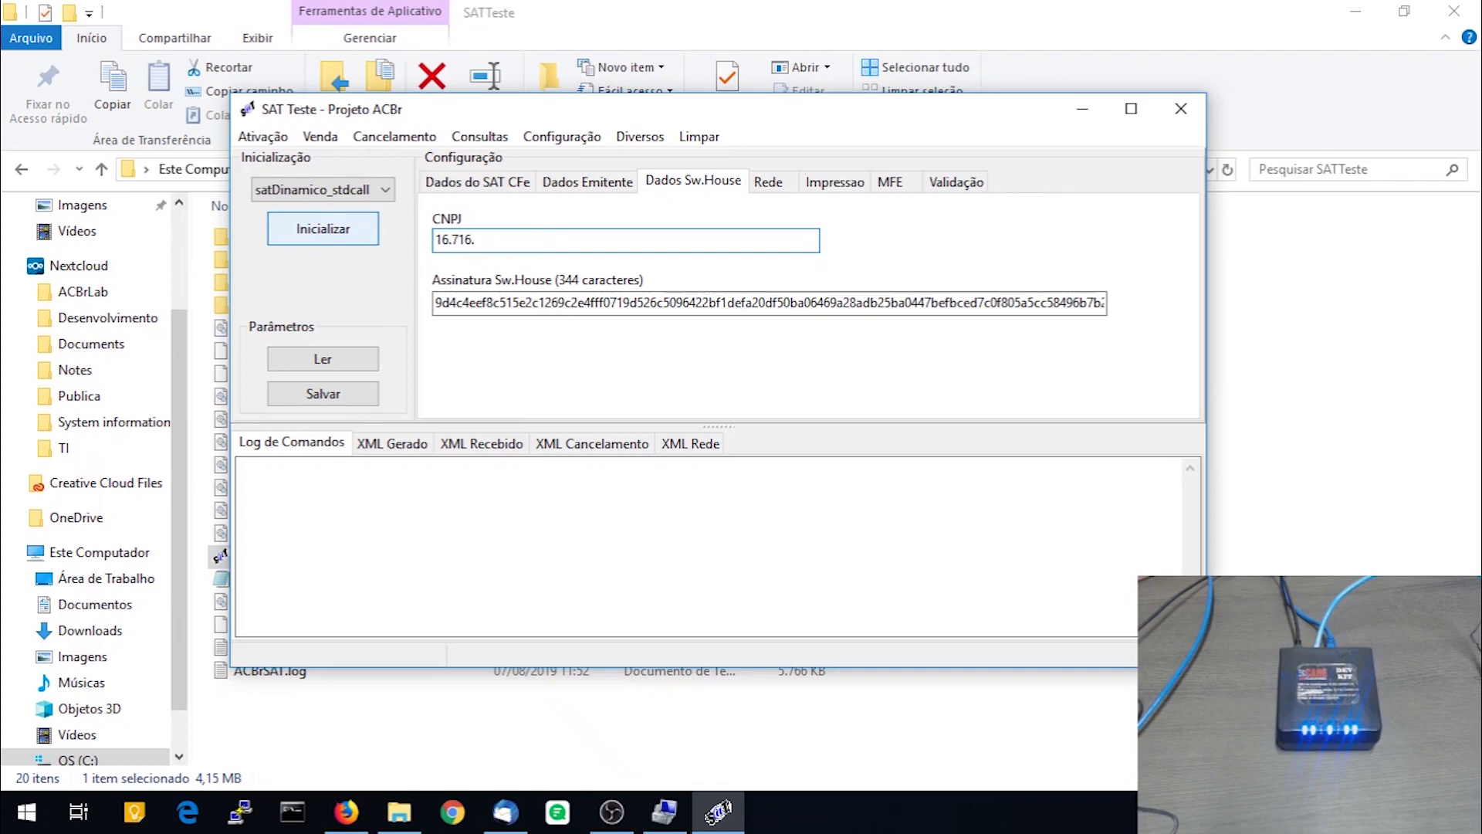
type("114/0001-72")
Set Assinatura Sw.House to 'SGR-SAT SISTEMA DE GESTAO E RETAGUARDA DO SAT', then view the Rede settings
left_click_drag(687, 302, 681, 303)
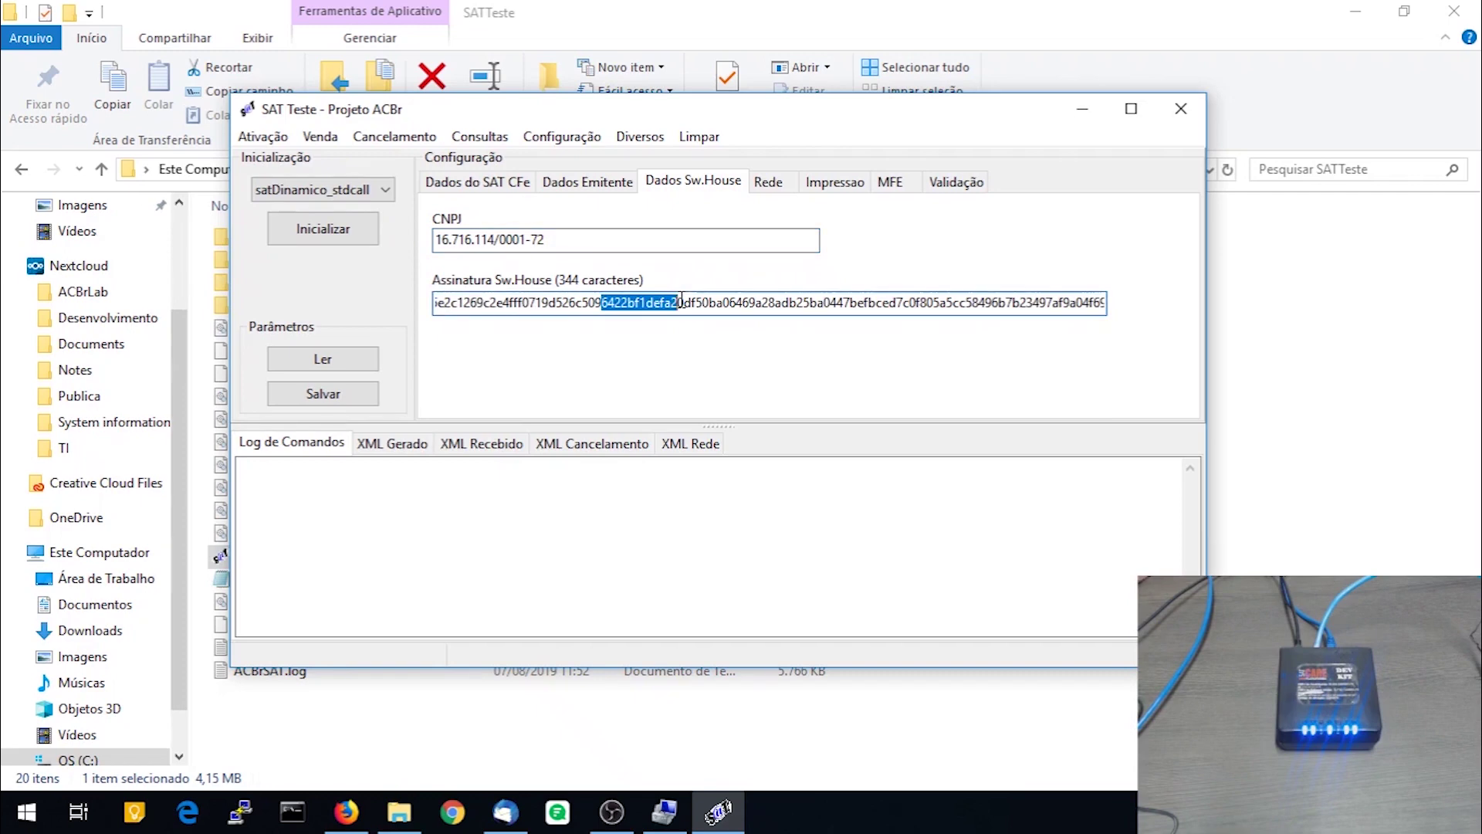
double_click(681, 303)
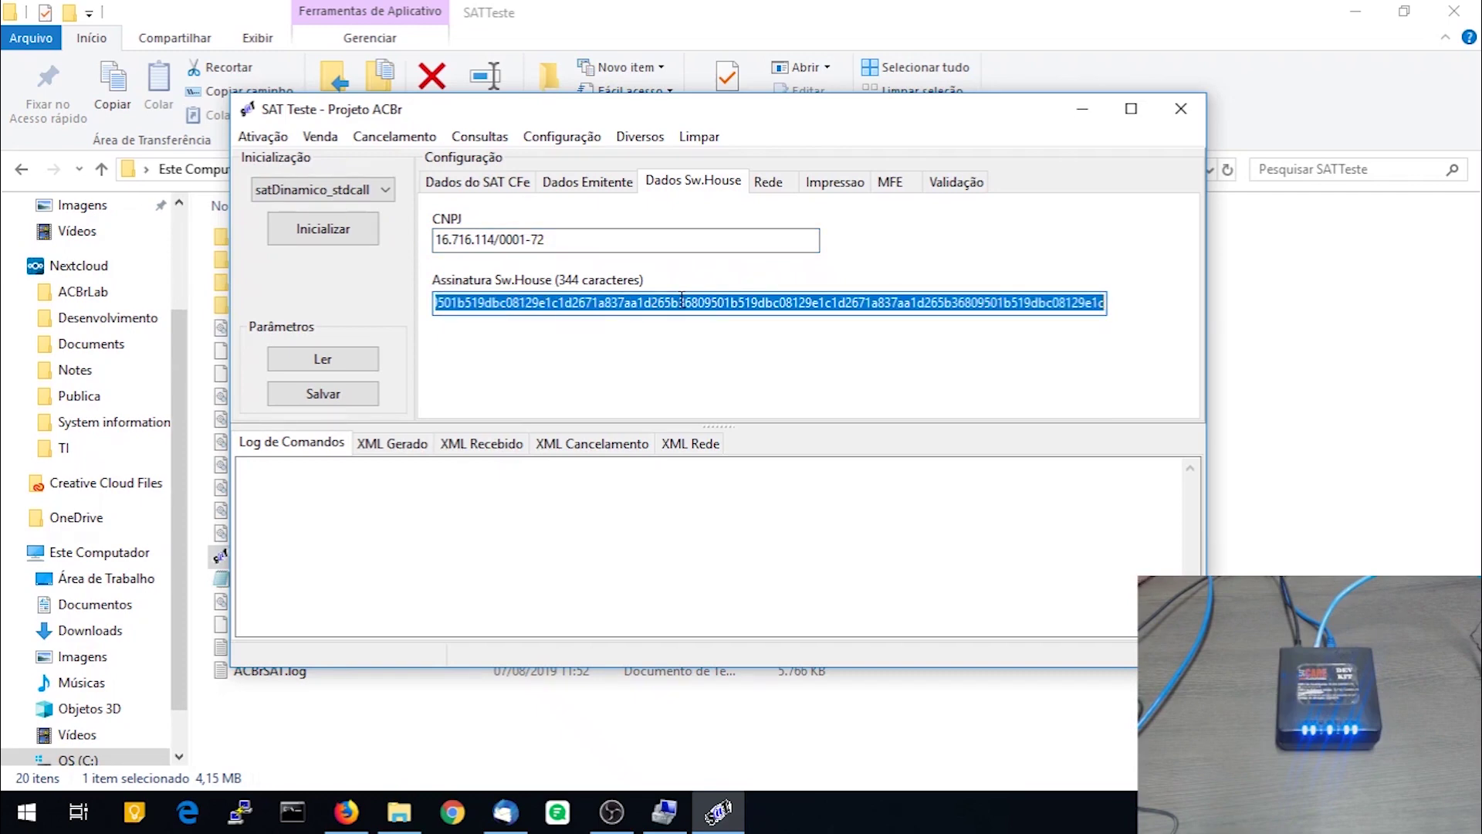
type("SG")
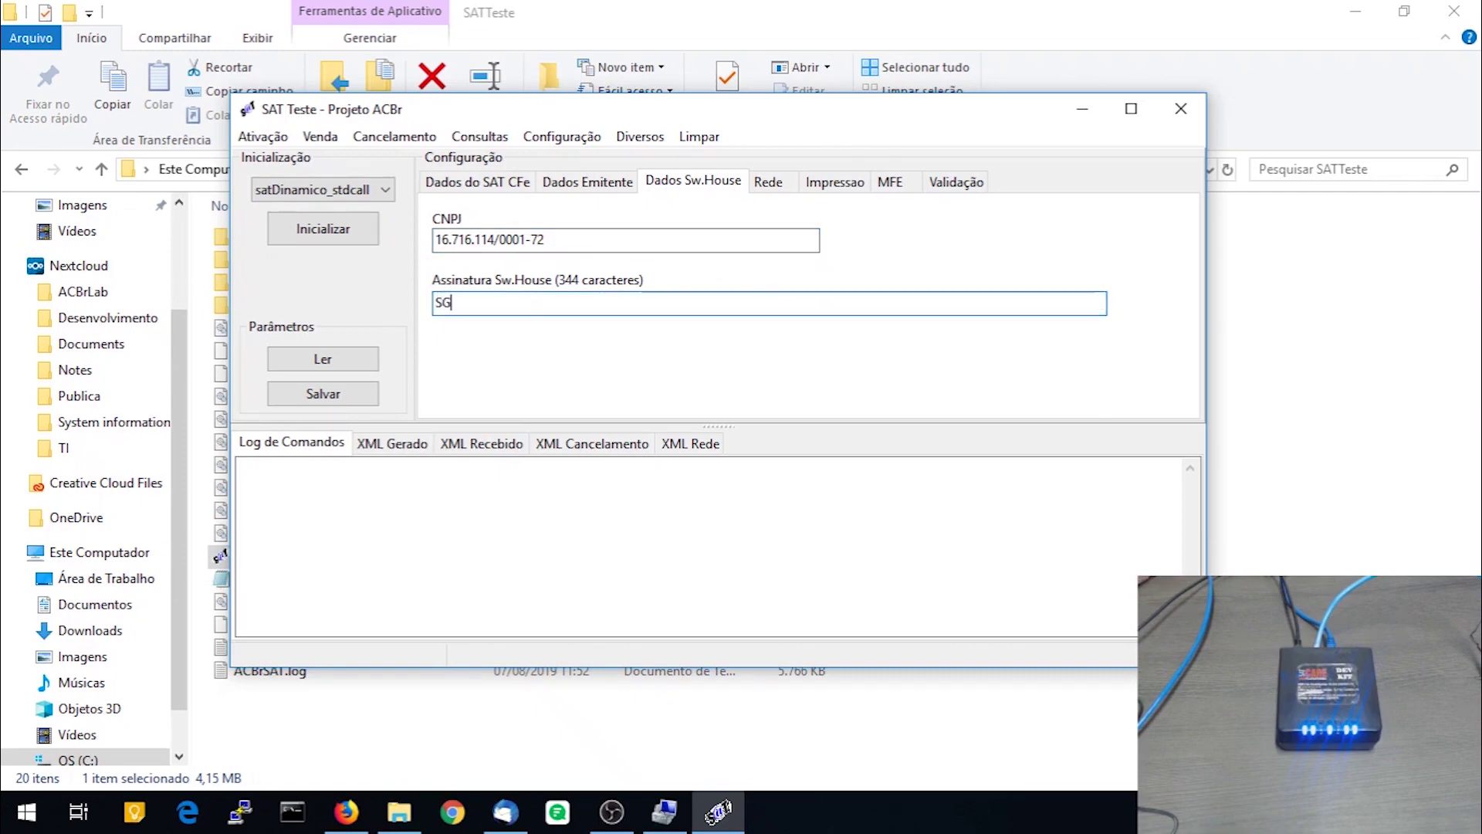
type("R-SAT")
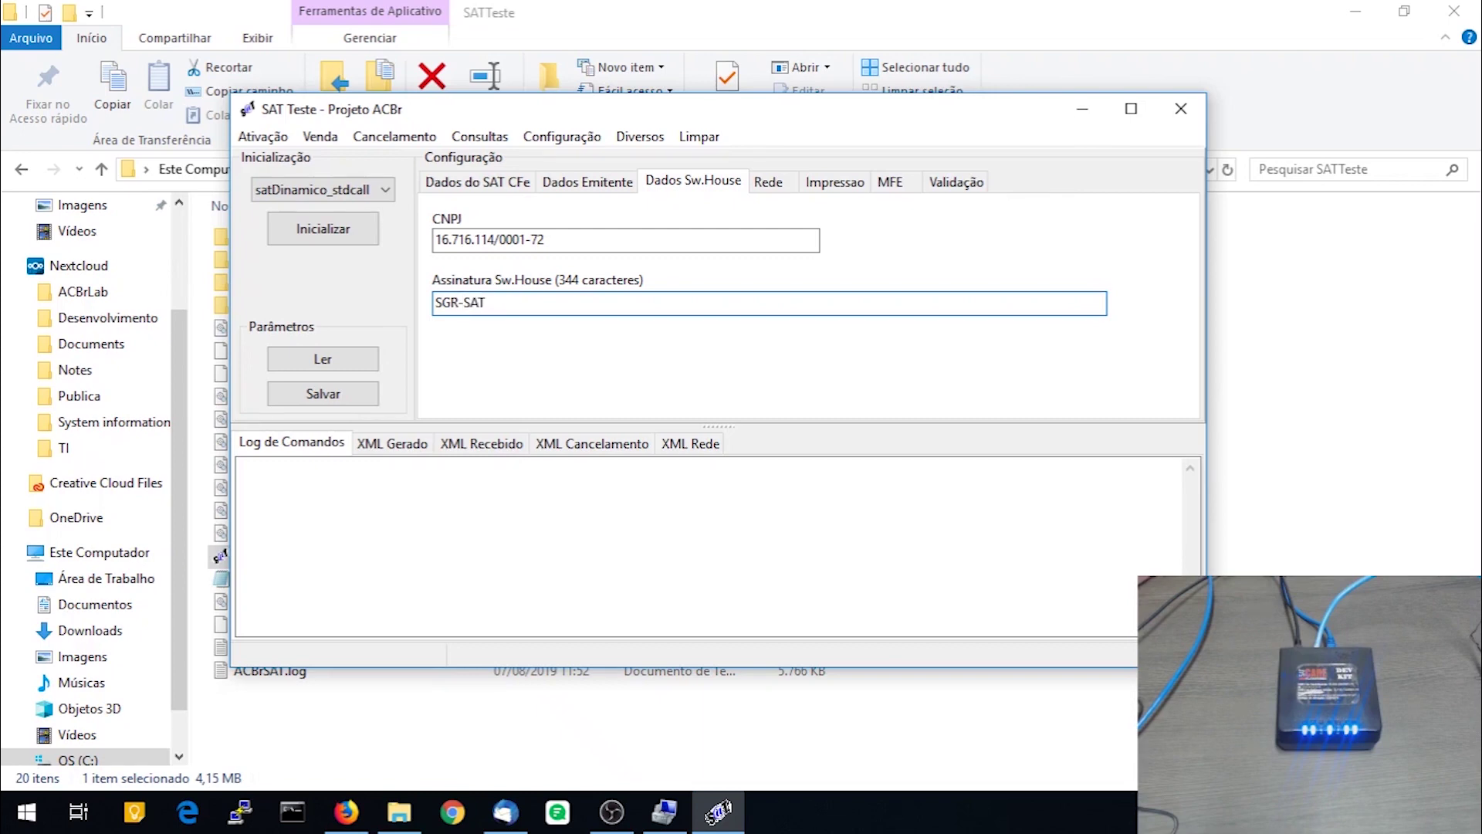
type(" SISTEMA ")
type("ED")
key("BackSpace")
key("BackSpace")
type("DE ")
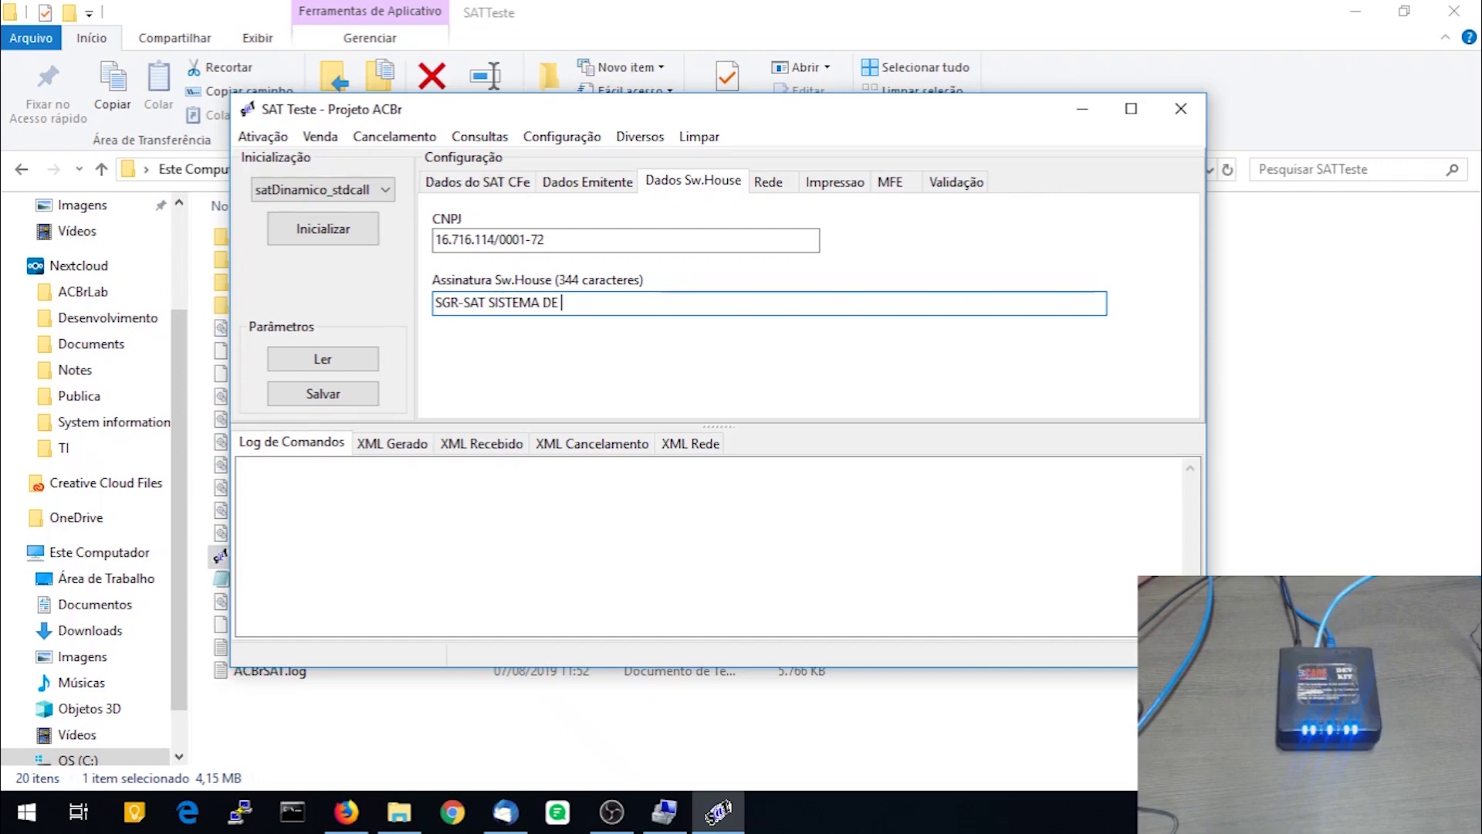
type("GESTAO")
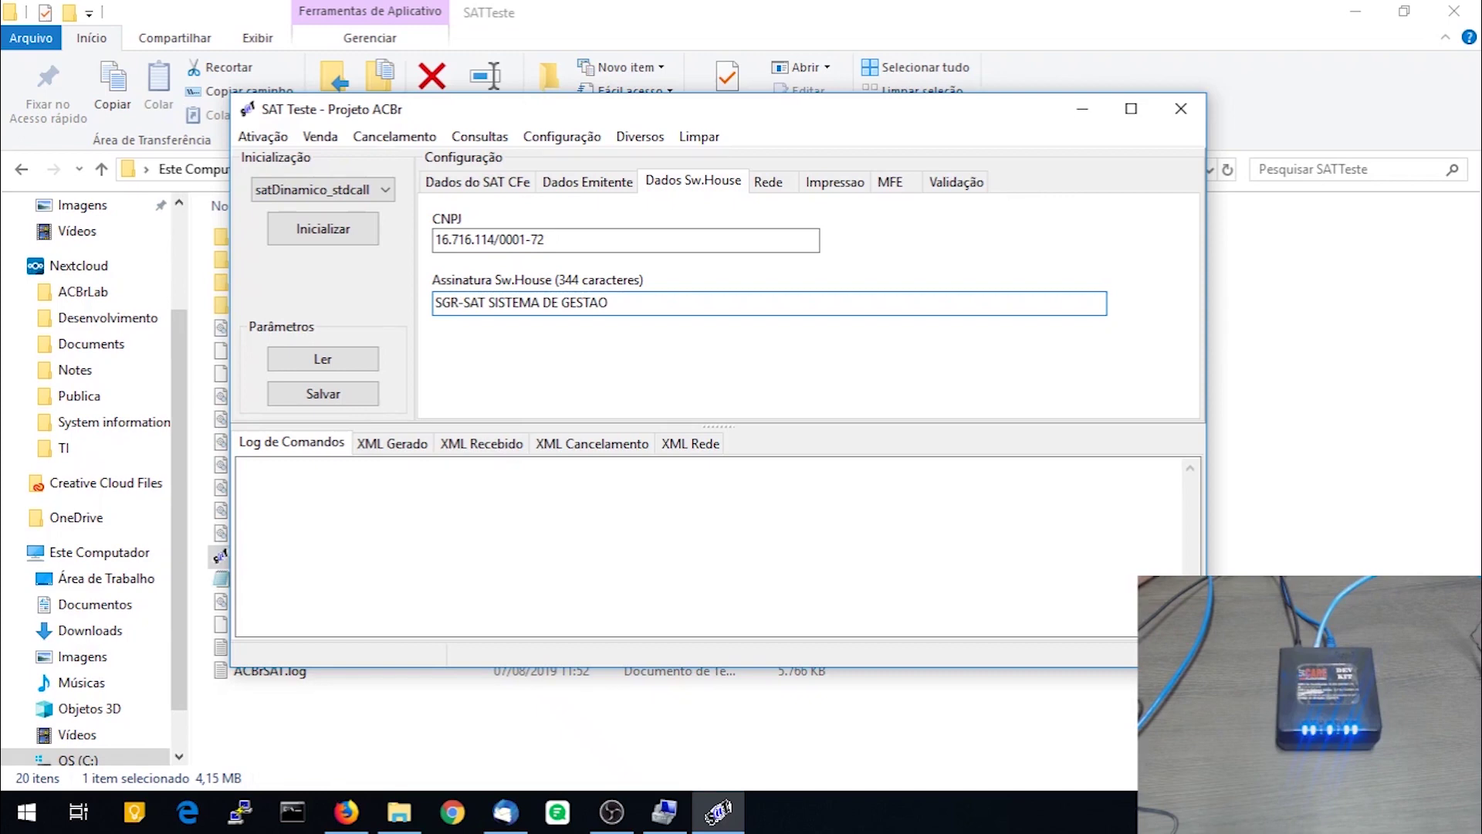
type(" e RETA")
type("RETAGUAR")
type("DA")
type(" DO SAT")
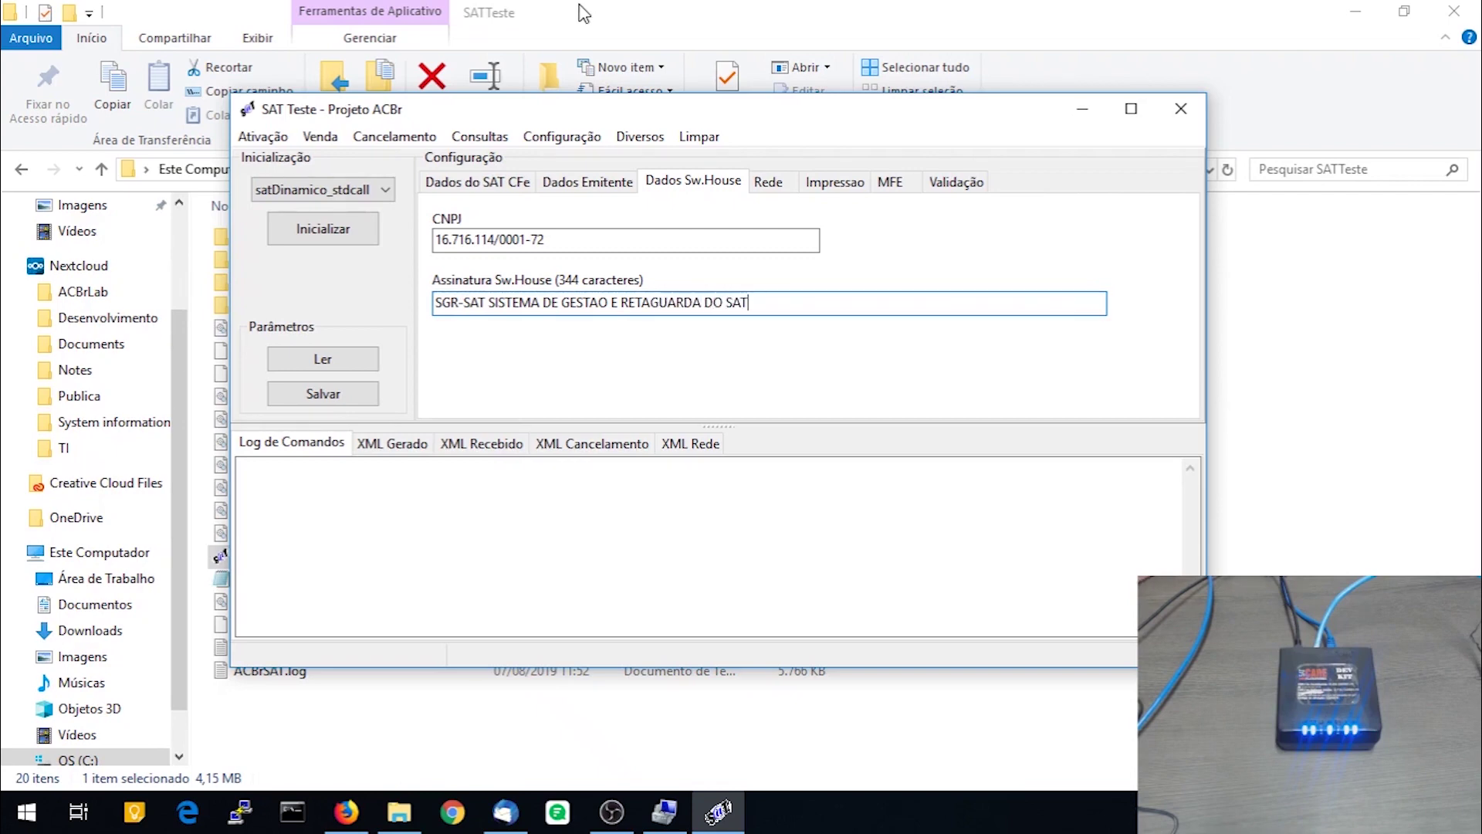
left_click(776, 184)
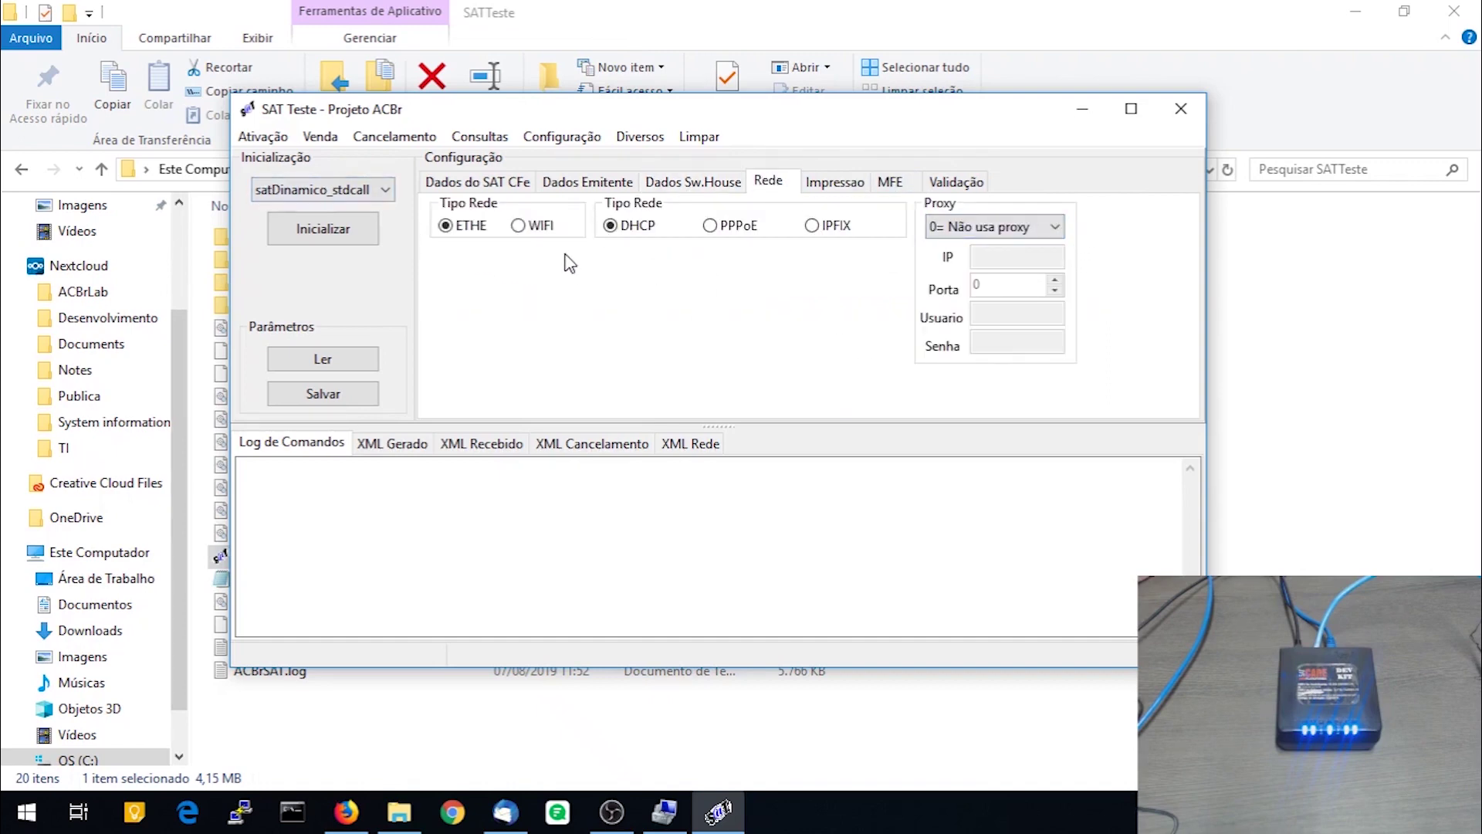
Set CFe layout Versão to 0,08, enable UTF8 with code page 65001, and save SATTeste.ini
left_click(472, 182)
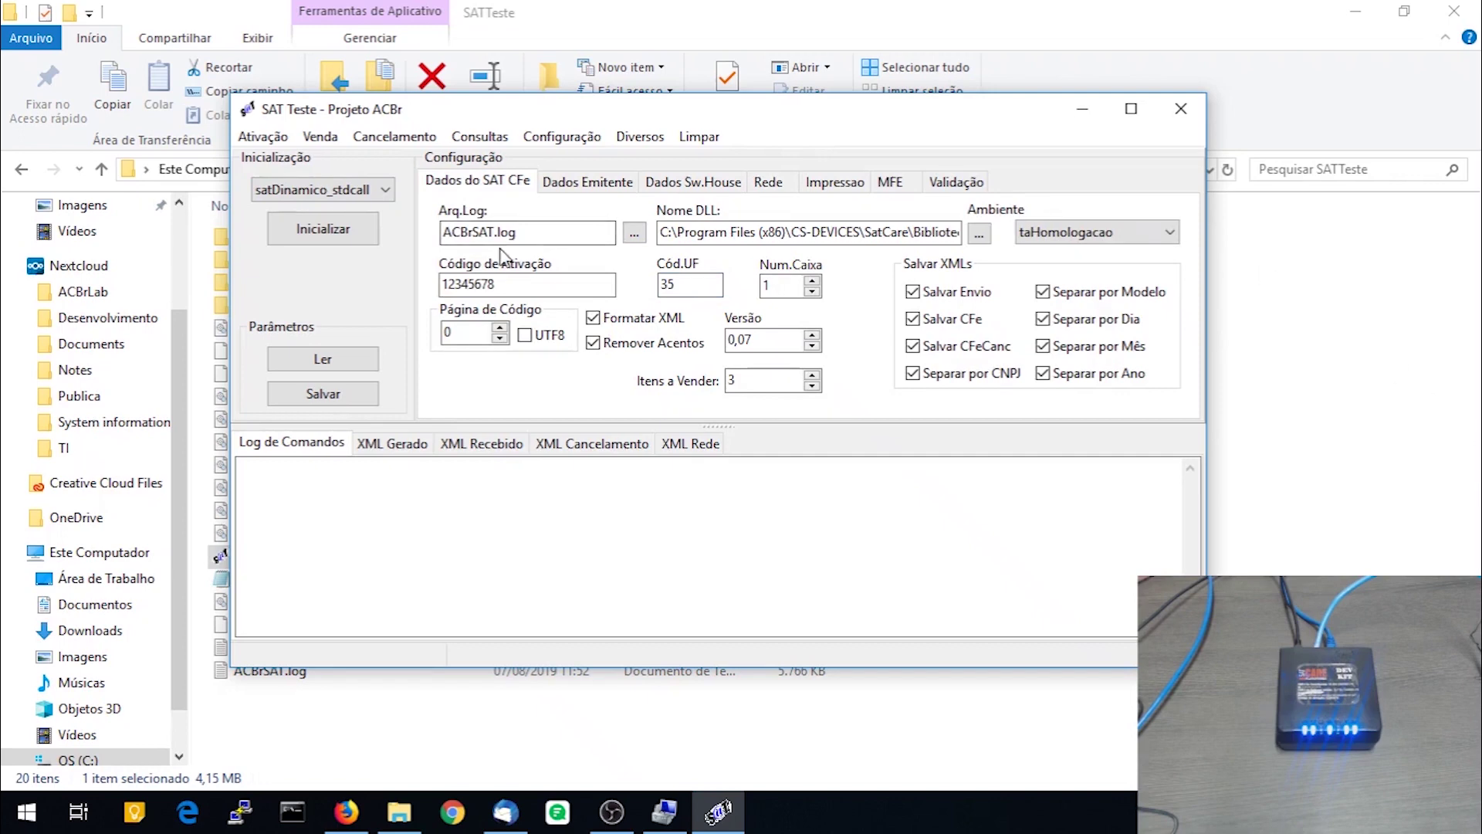
left_click(812, 337)
left_click(812, 336)
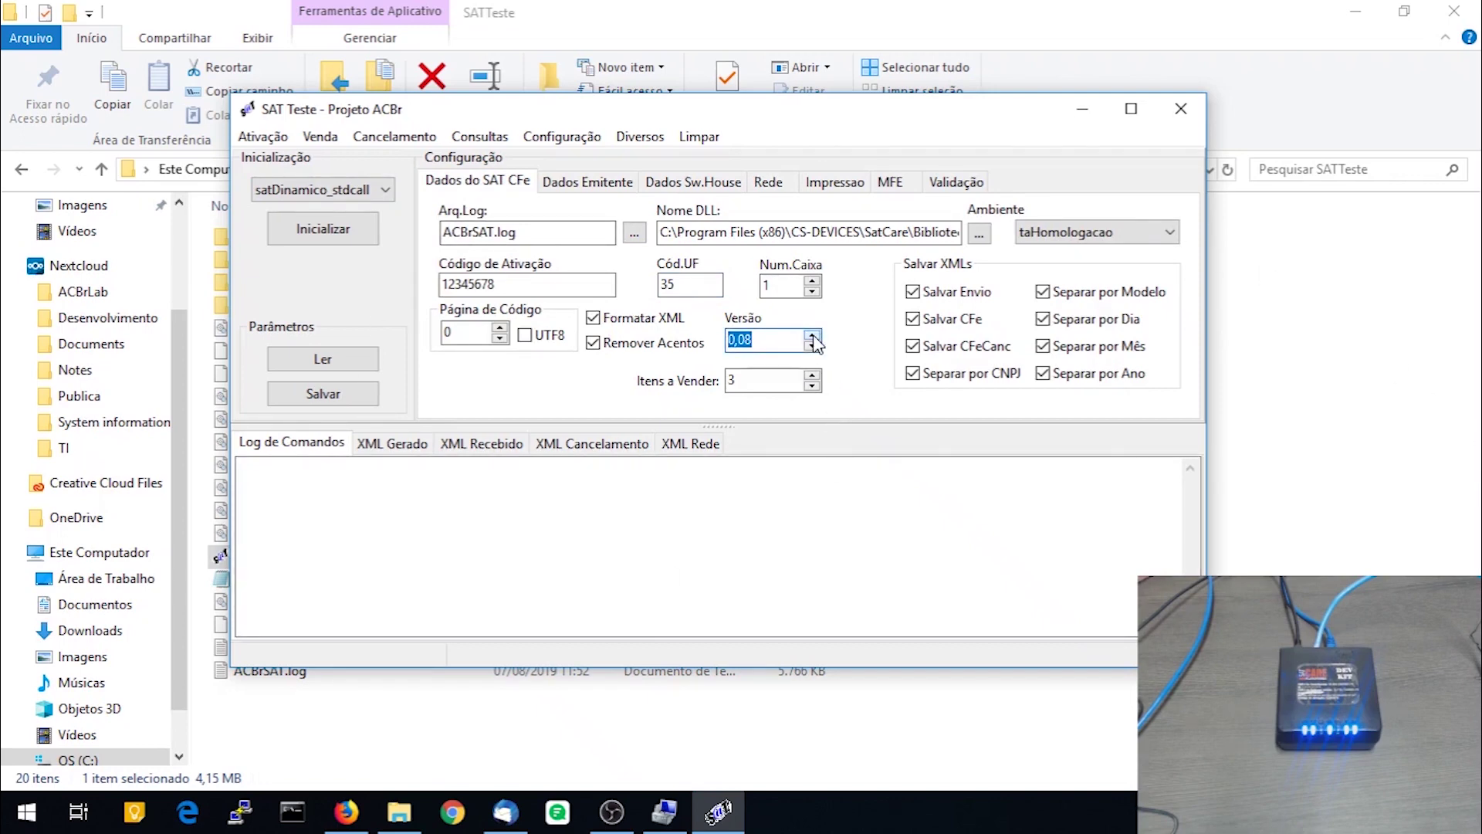
left_click(525, 334)
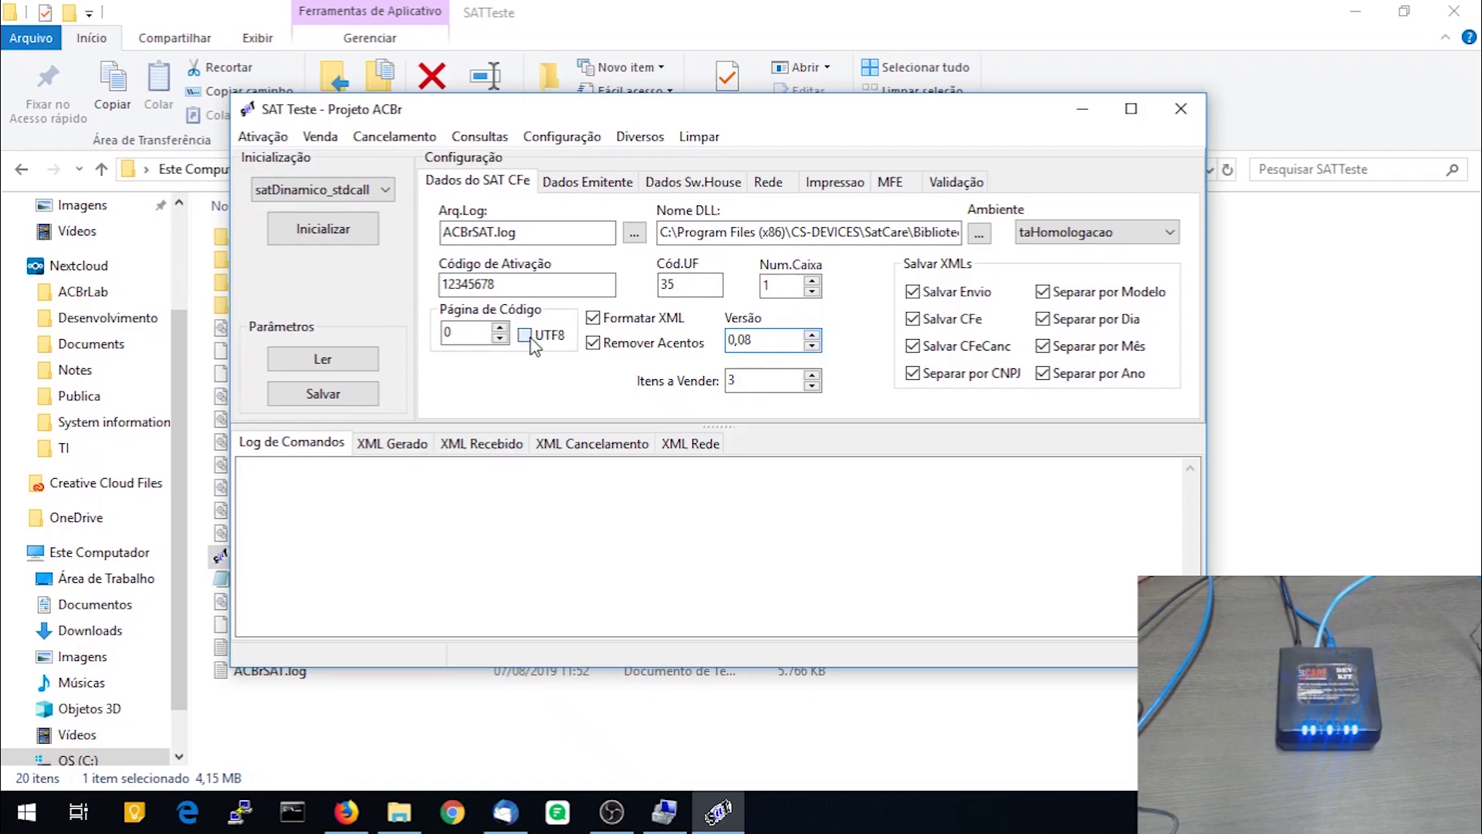
left_click(339, 396)
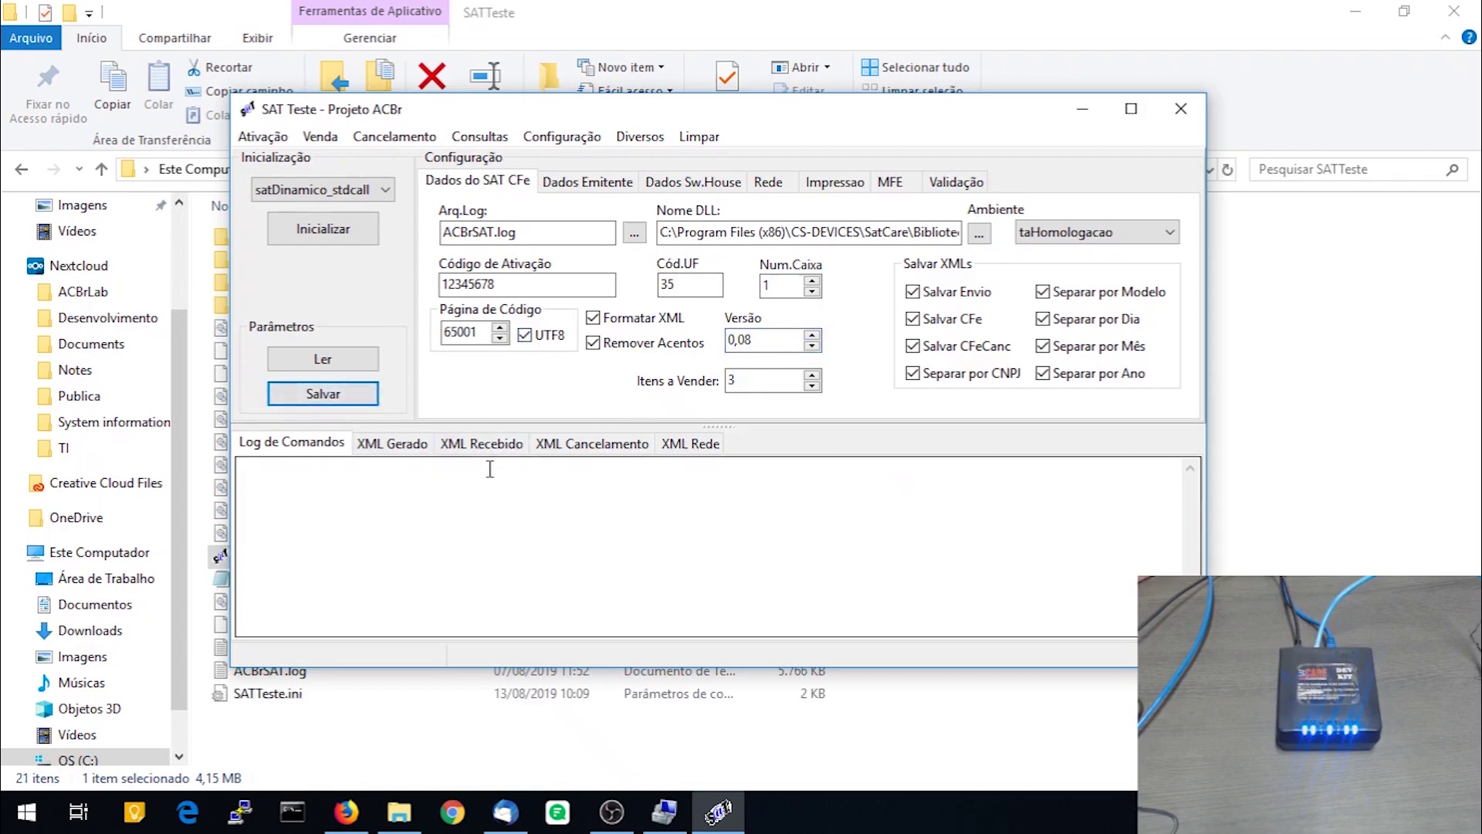
Initialize the SAT, then run Consultar SAT and Consultar Status Operacional, which reports DESBLOQUEADO
left_click(320, 233)
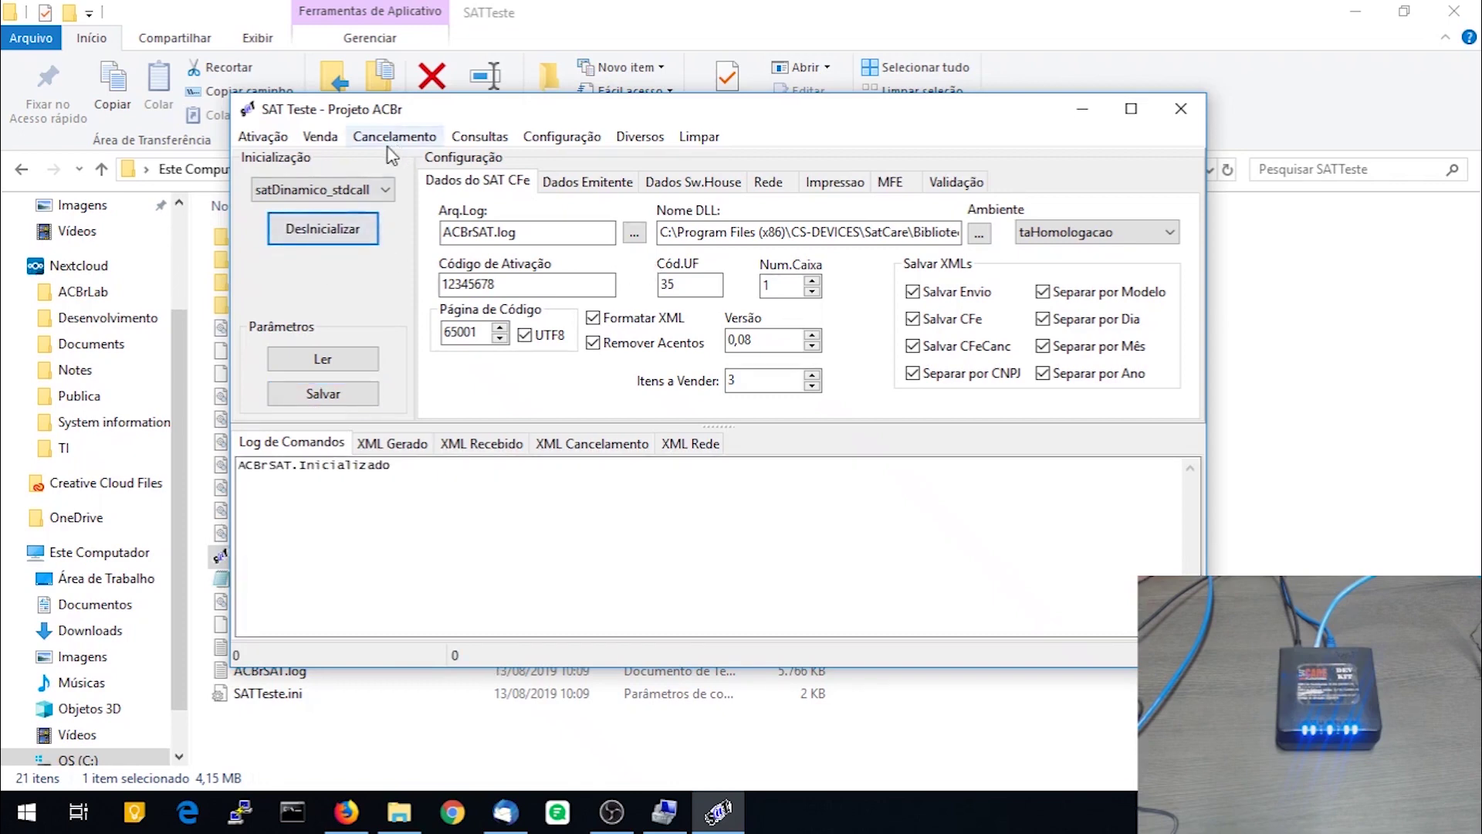
left_click(491, 144)
left_click(498, 185)
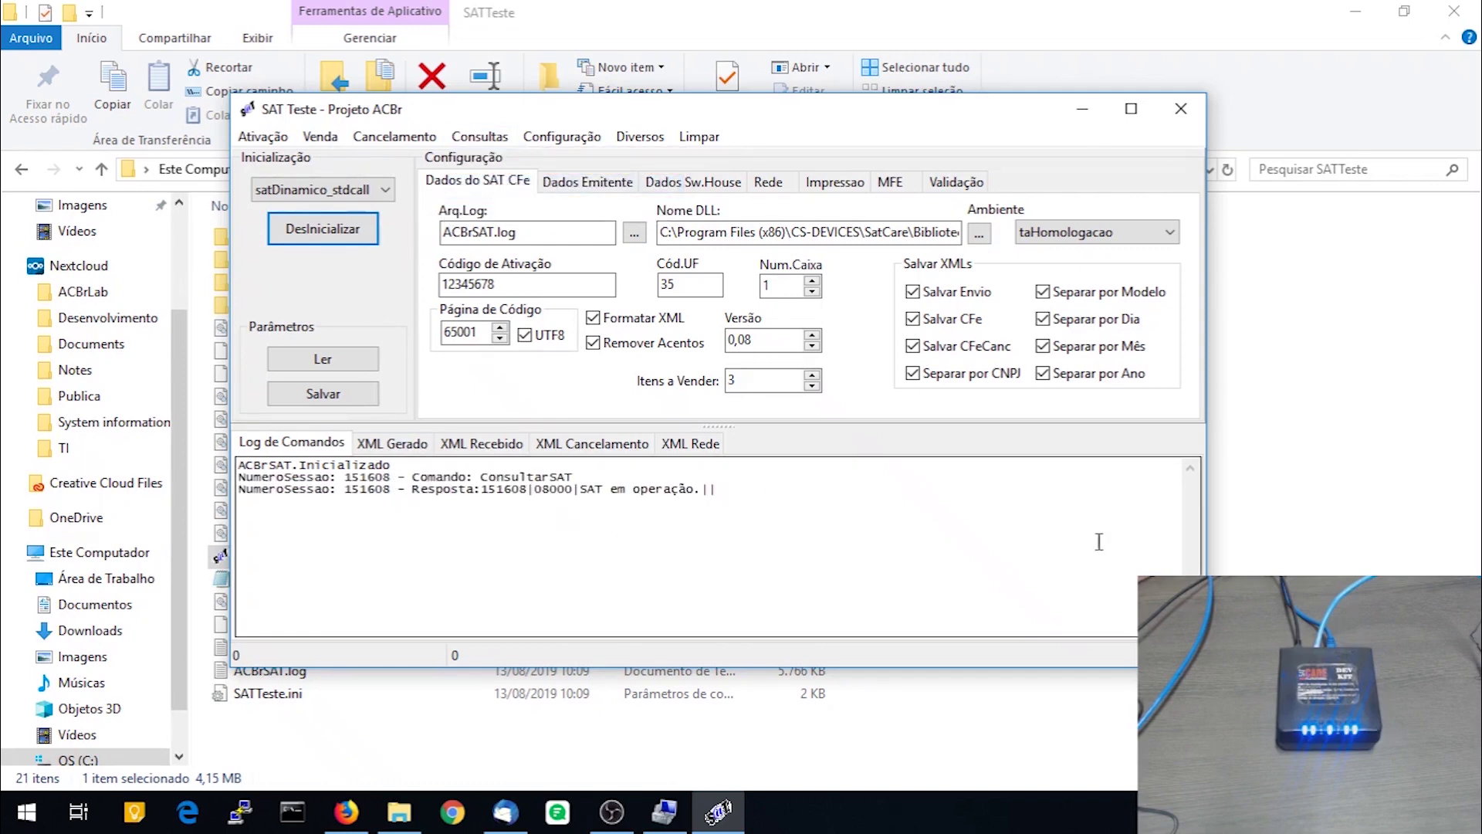
left_click(507, 144)
left_click(506, 160)
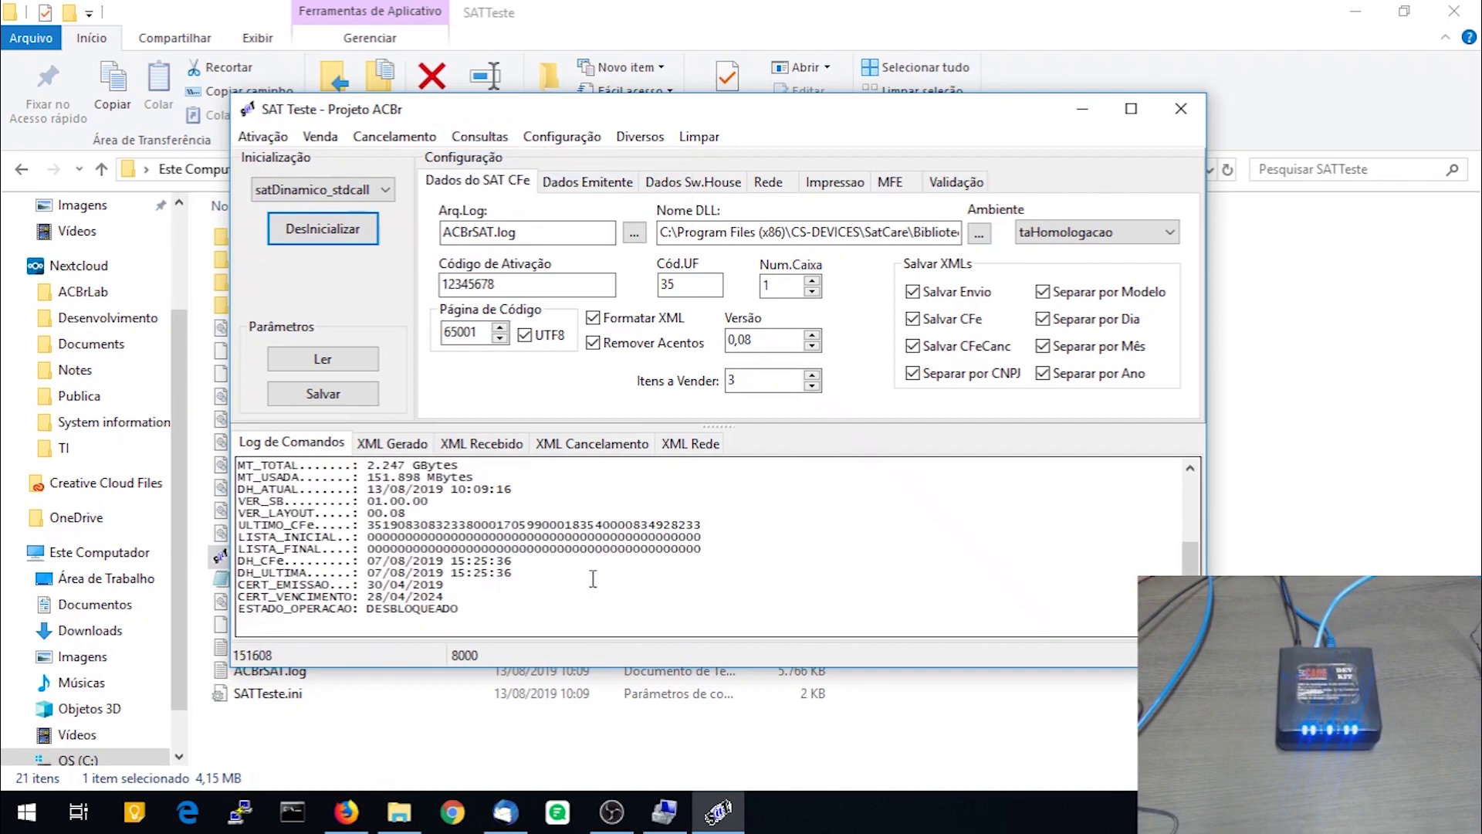
scroll(544, 586, "up", 3)
scroll(564, 572, "down", 3)
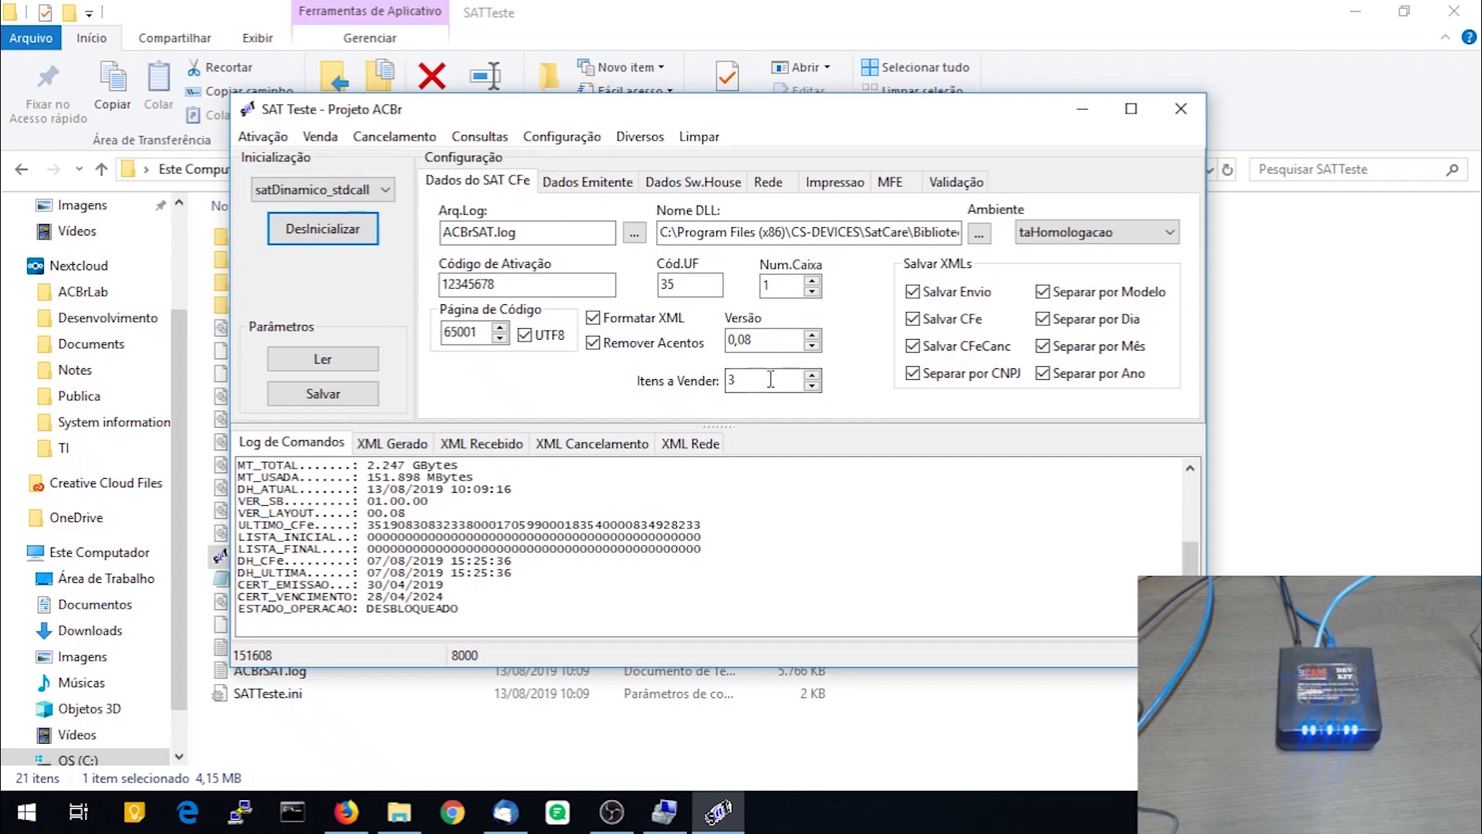
Generate a test sale and send it to the SAT
left_click(320, 136)
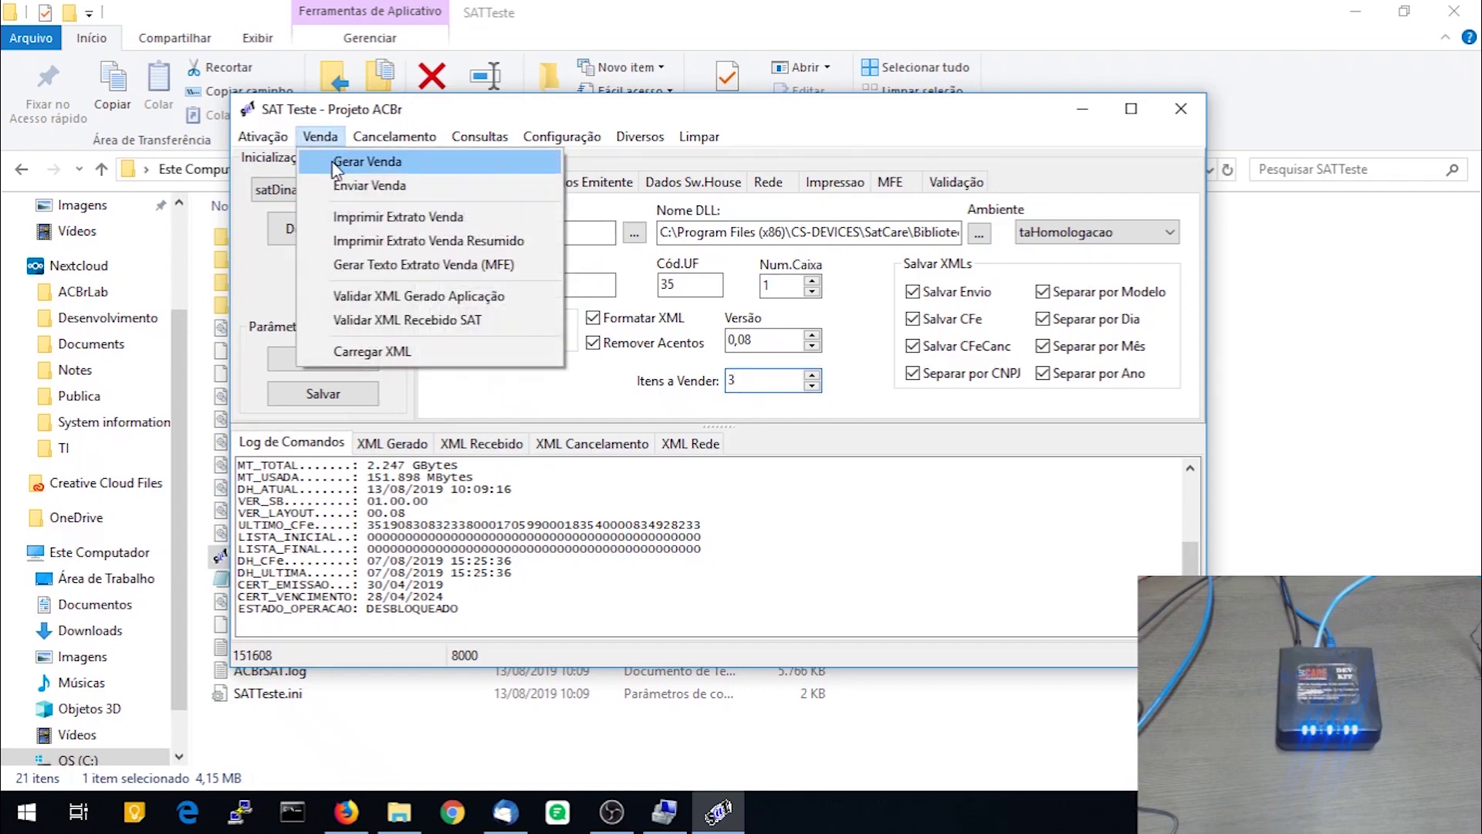
left_click(333, 162)
left_click(321, 139)
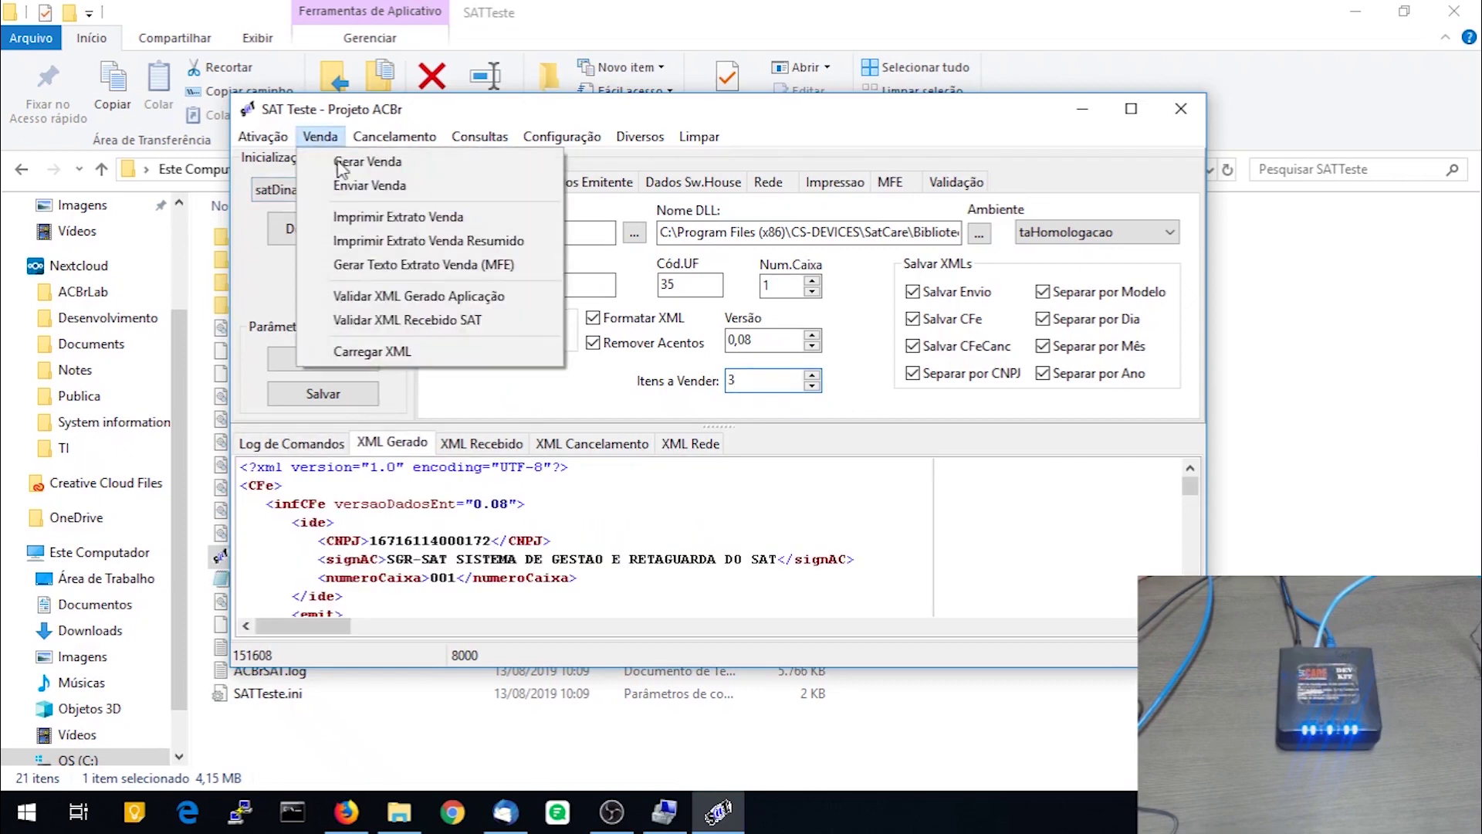
left_click(349, 187)
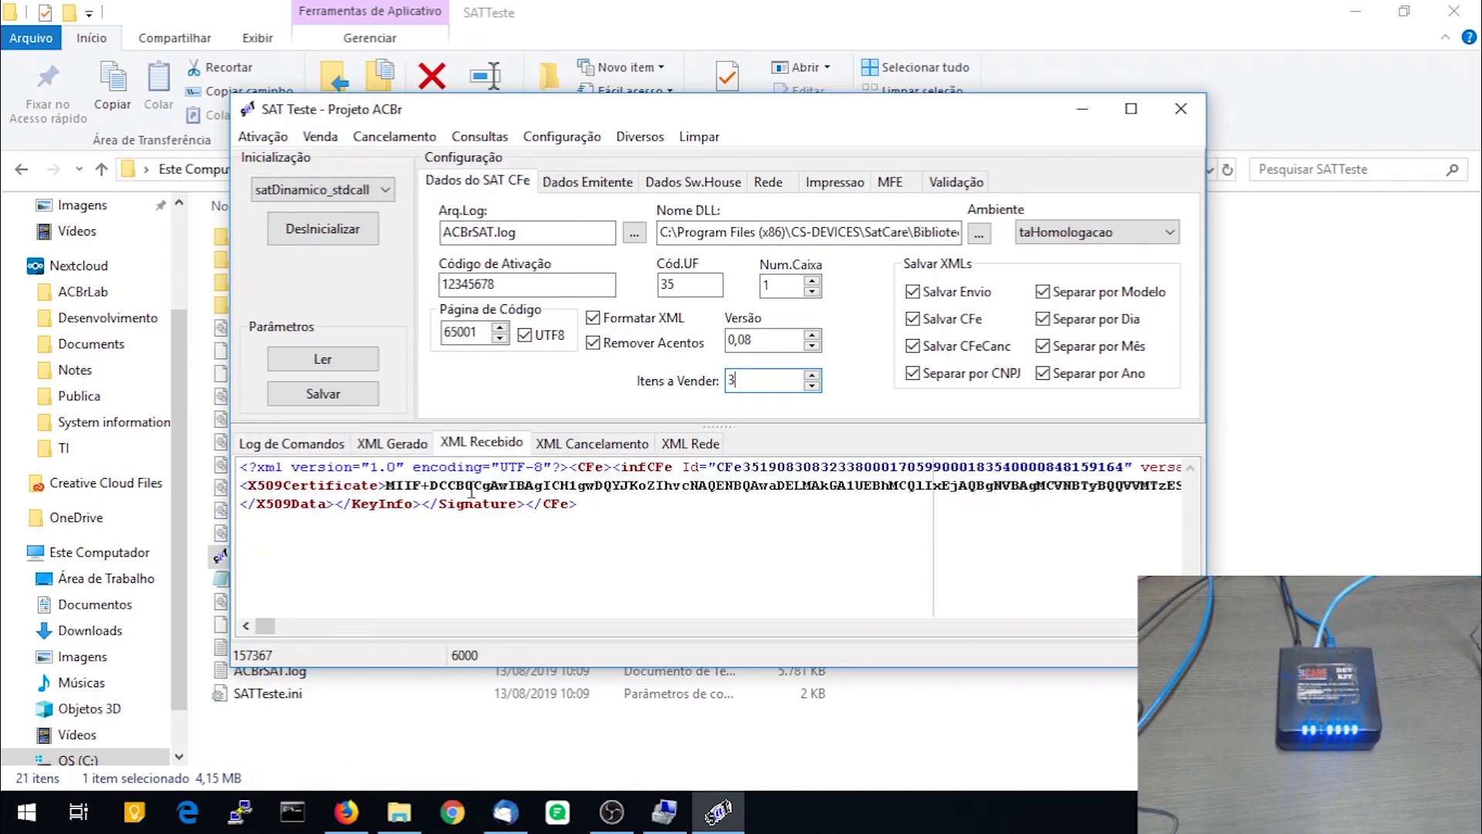
Review the returned and generated XML and the command log's 0,89 segundos send time
left_click_drag(524, 485, 1054, 500)
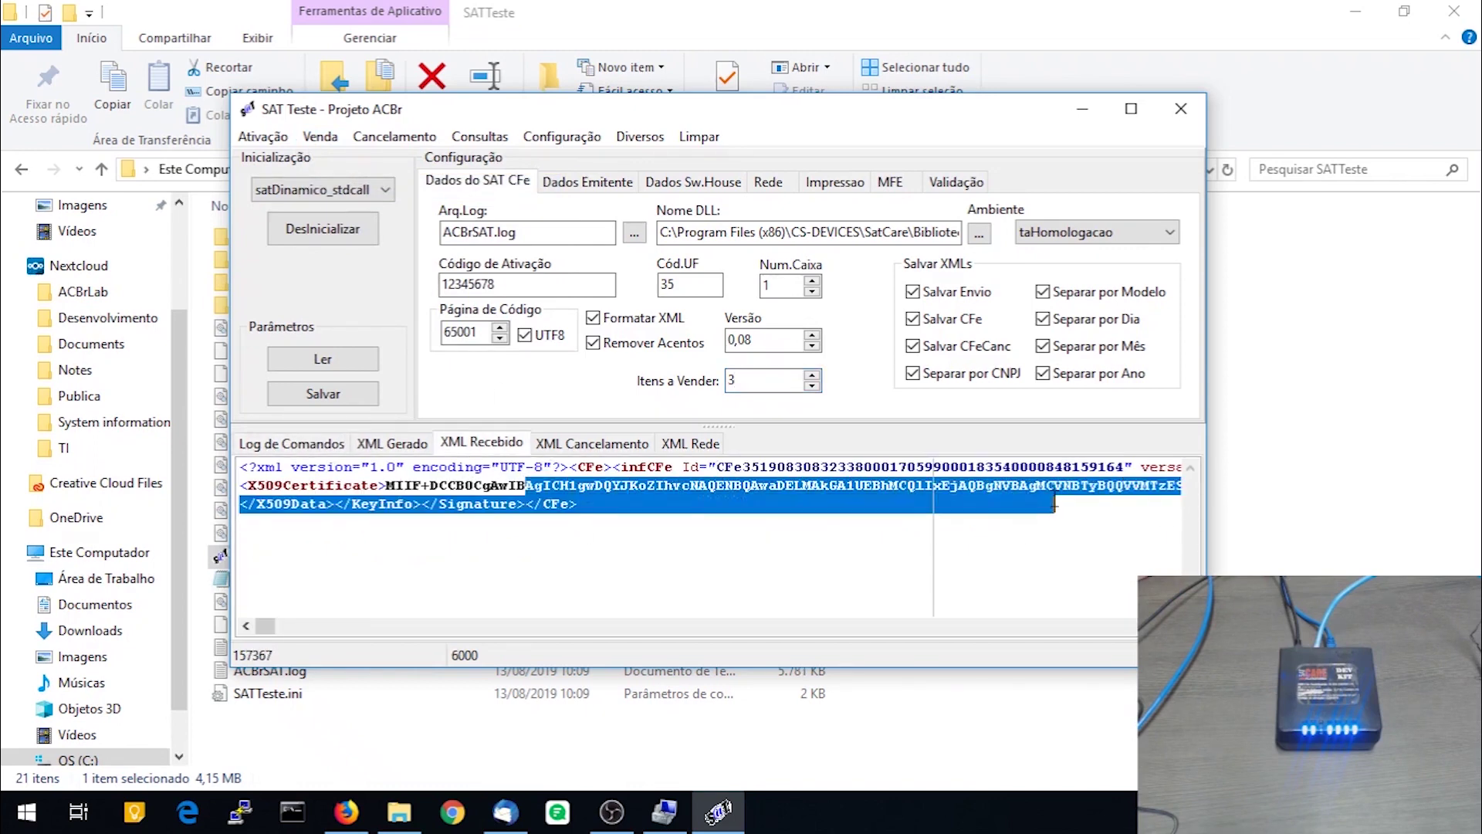
left_click(413, 449)
scroll(648, 538, "down", 3)
scroll(650, 537, "up", 3)
left_click(286, 446)
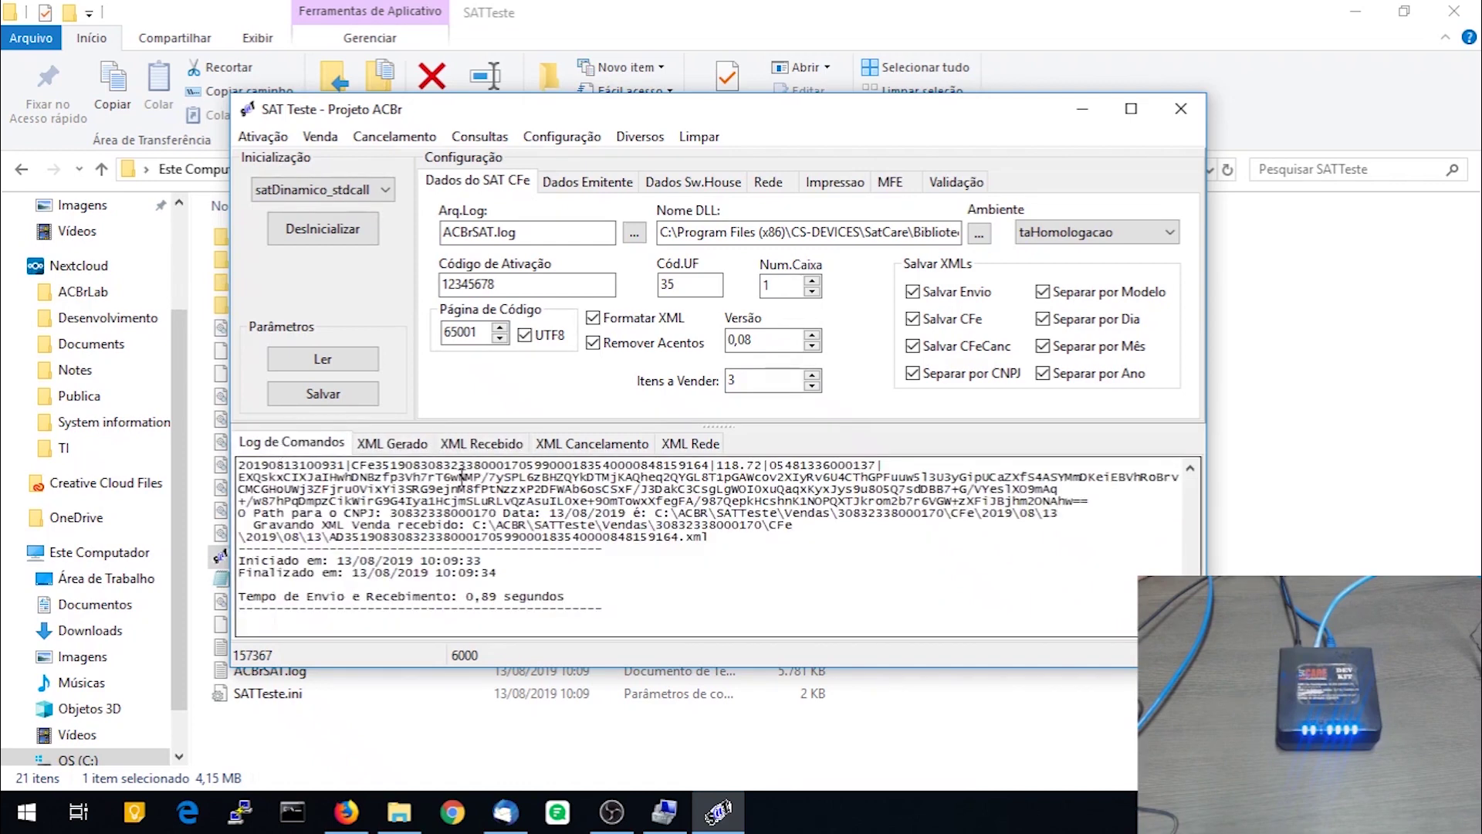
scroll(833, 573, "up", 2)
scroll(833, 573, "down", 3)
left_click_drag(467, 598, 572, 599)
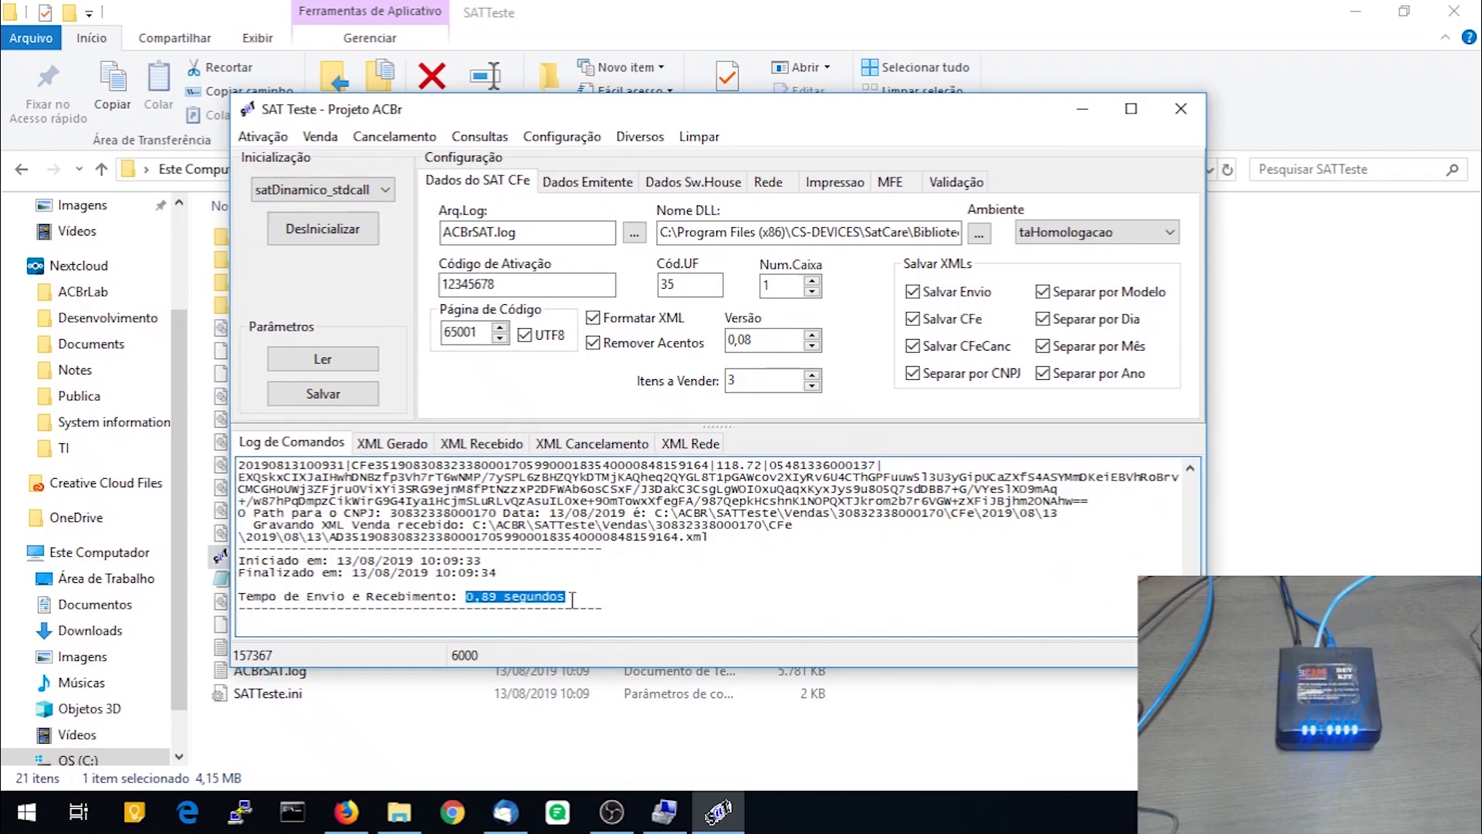
double_click(768, 380)
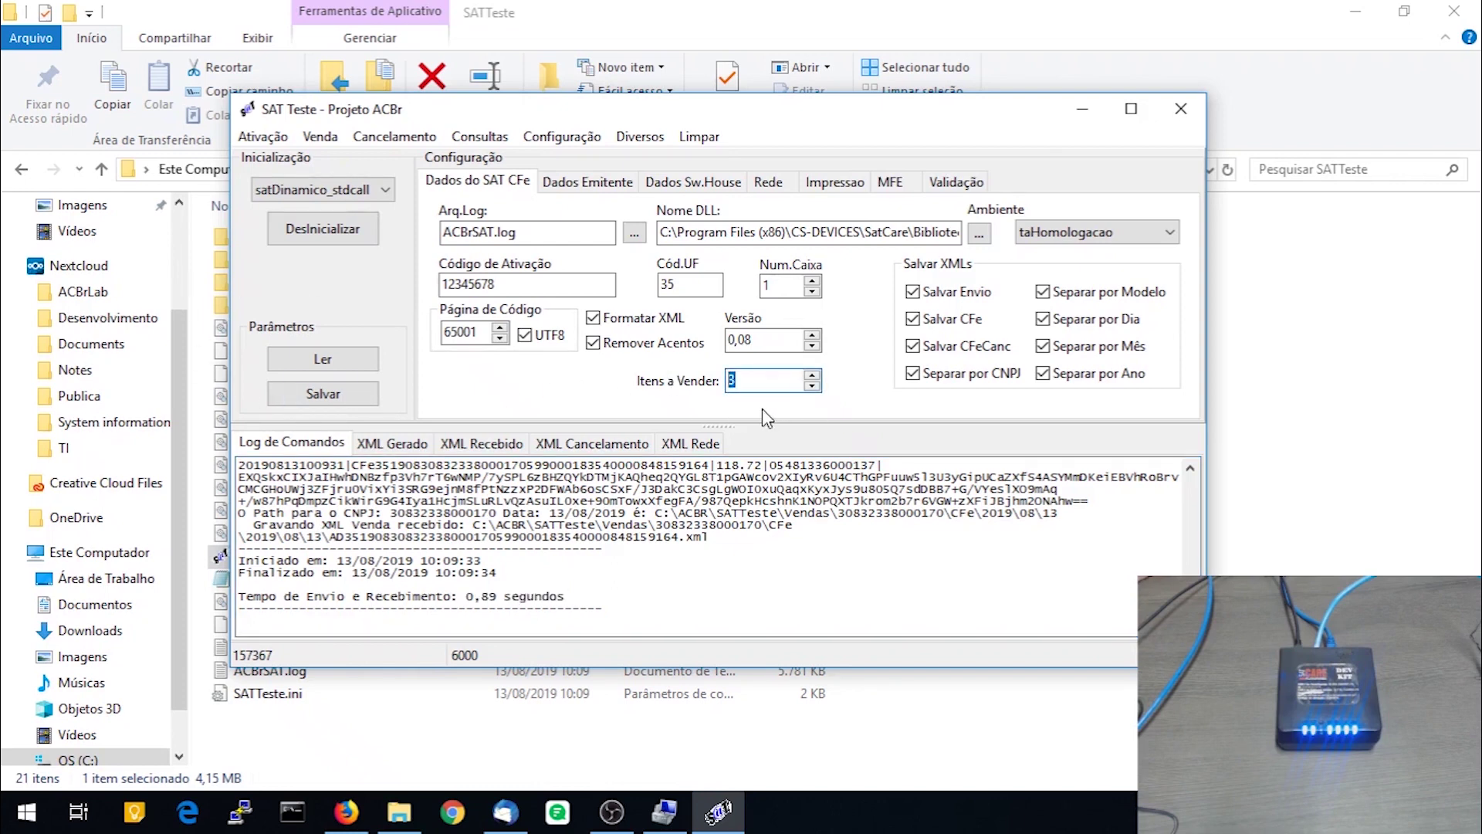
Set Itens a Vender to 100, save, and generate a new test sale
type("100")
left_click(369, 395)
left_click(320, 142)
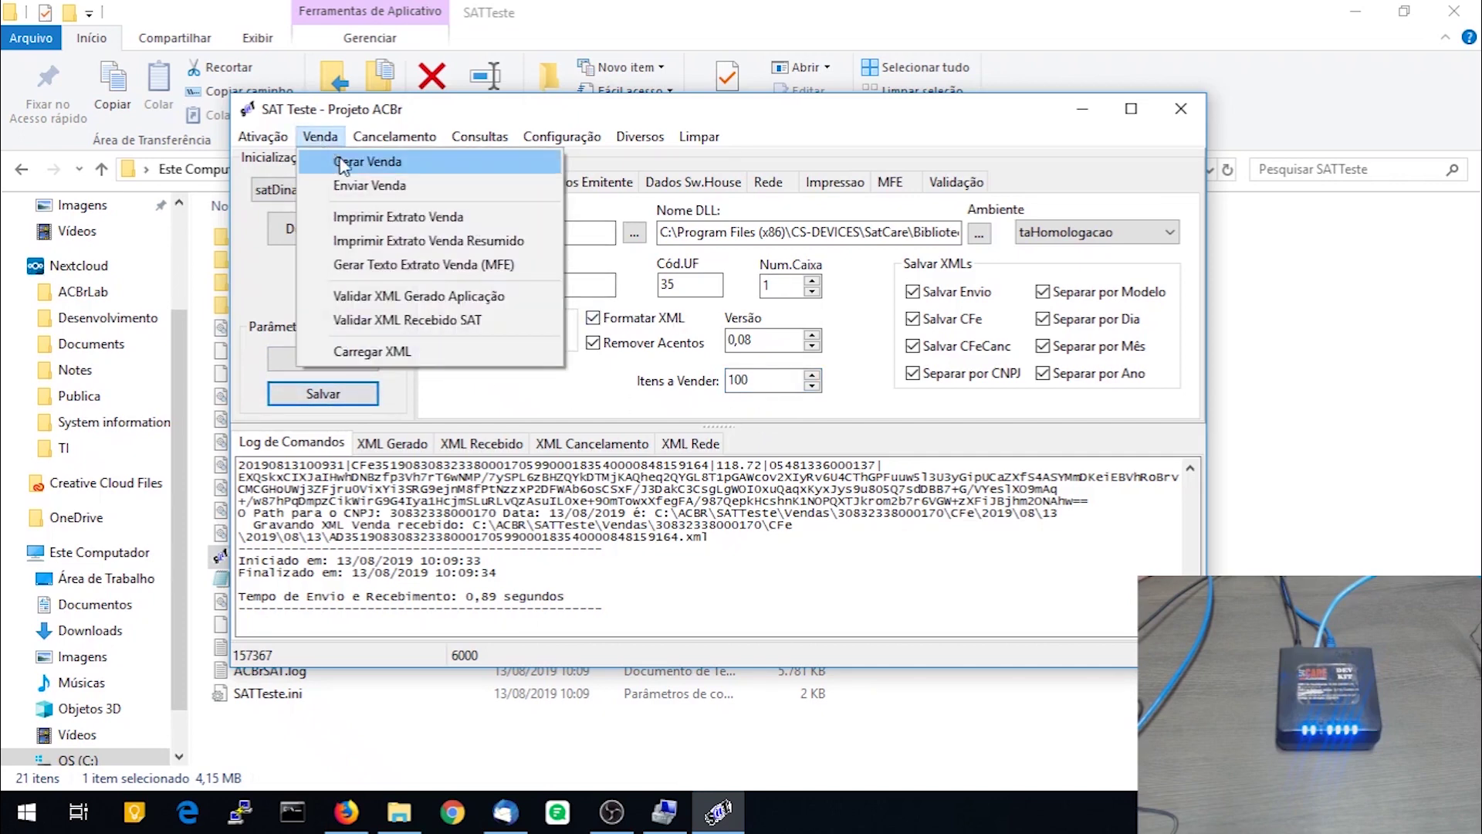
left_click(342, 157)
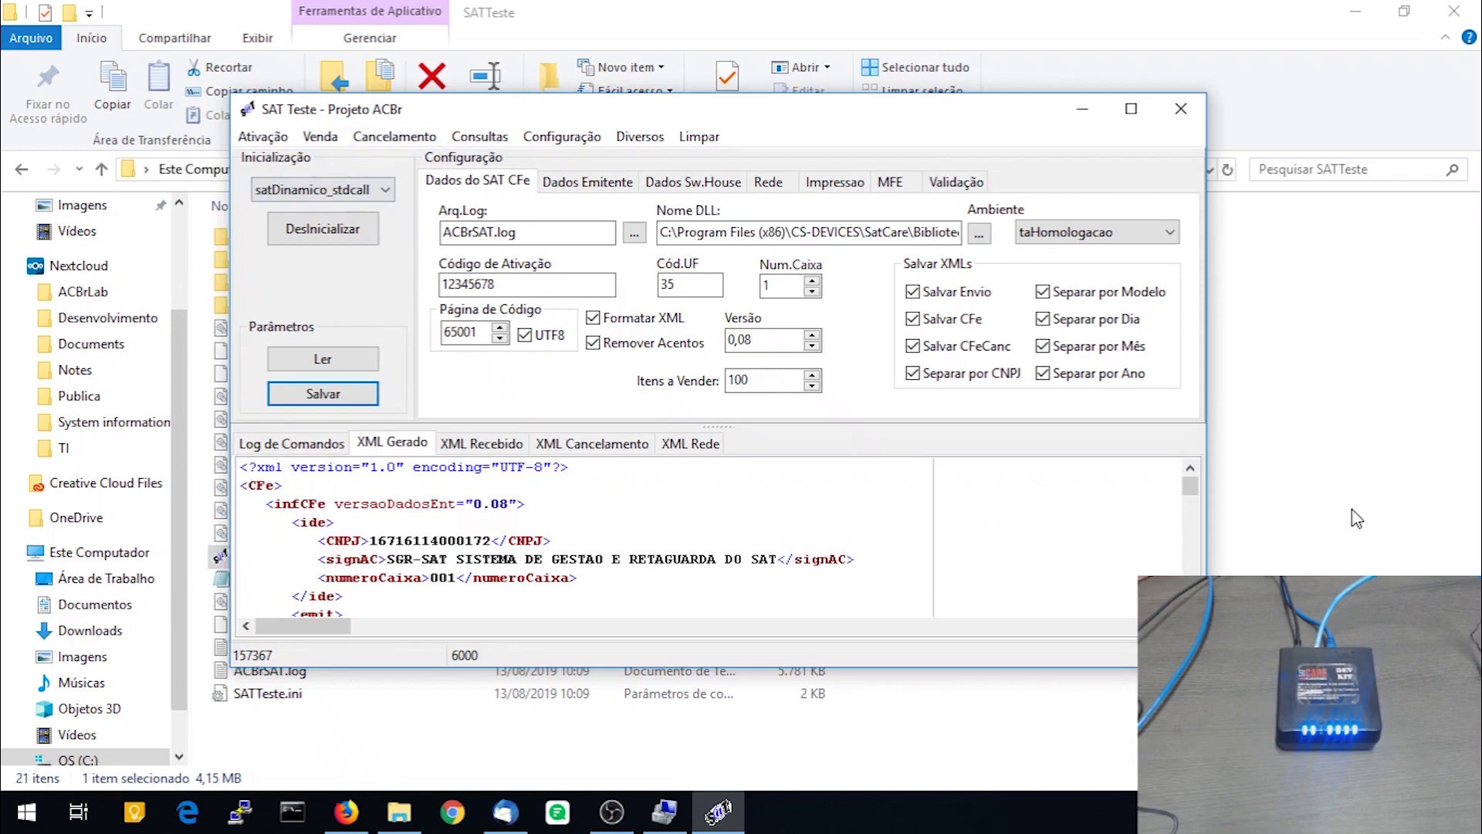
Send the 100-item sale and check the 3,40 segundos send time in the command log
left_click_drag(1190, 490, 1190, 586)
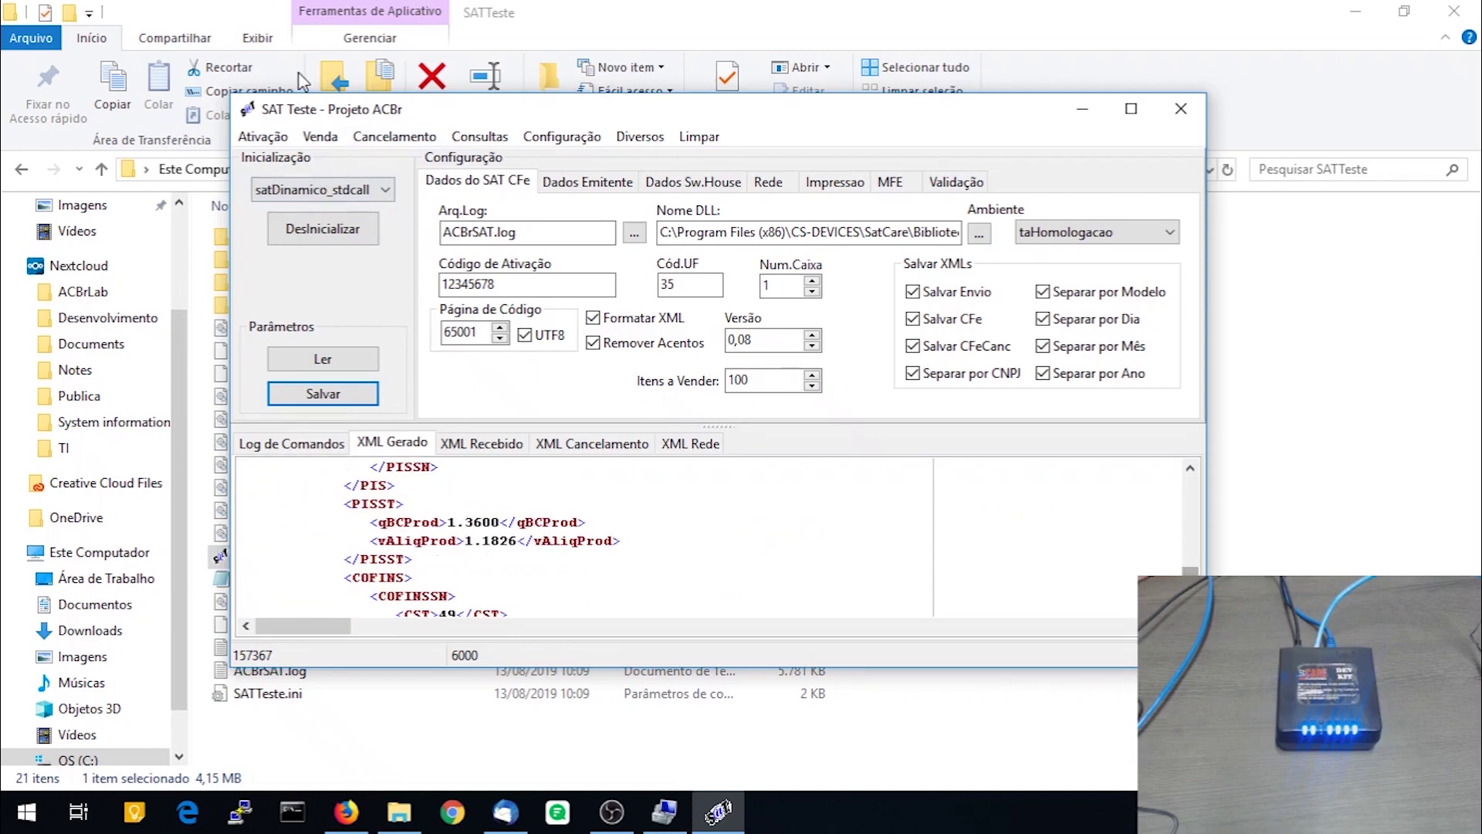
left_click(320, 136)
left_click(351, 186)
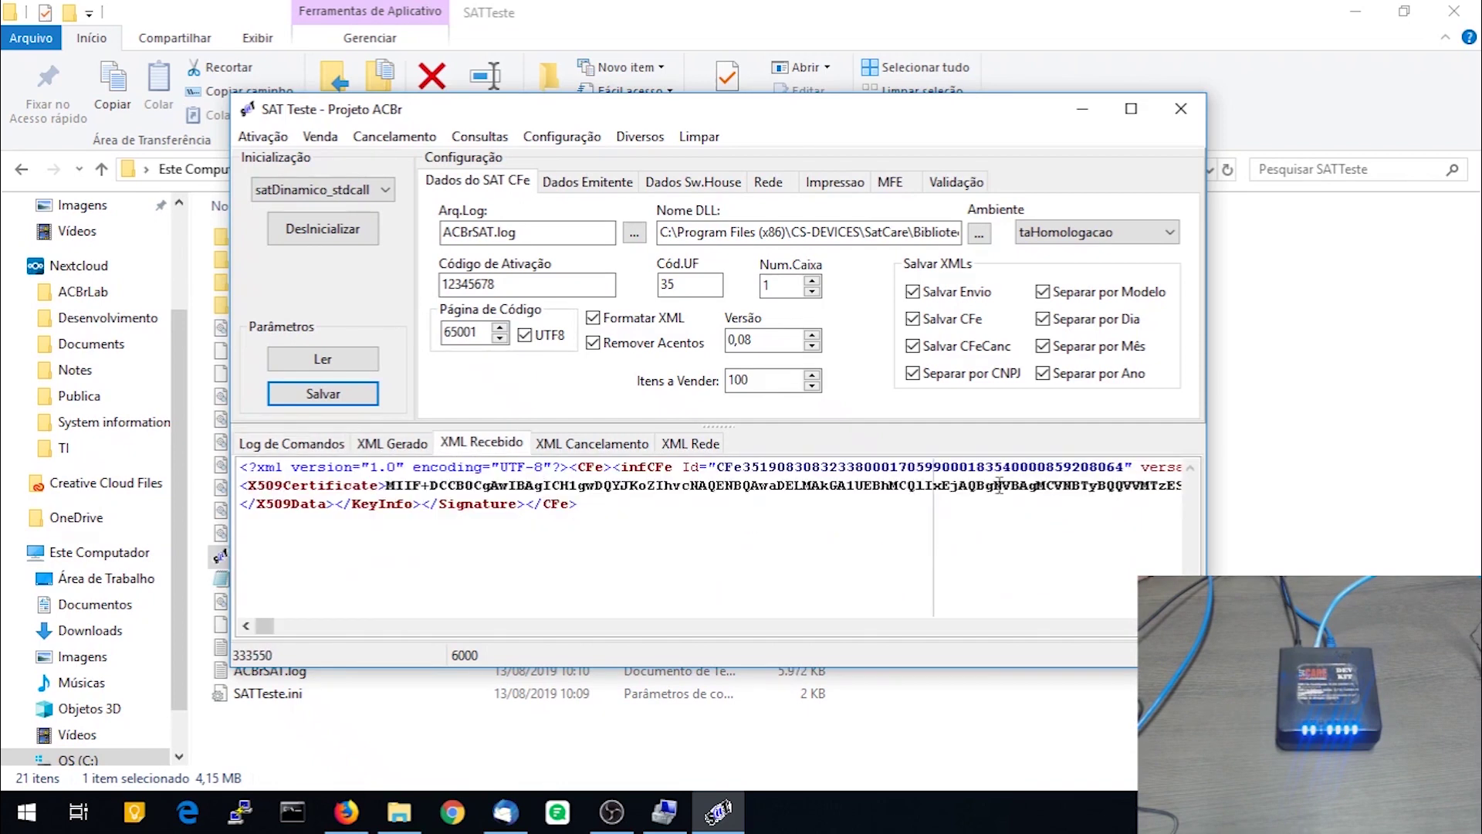
left_click(310, 446)
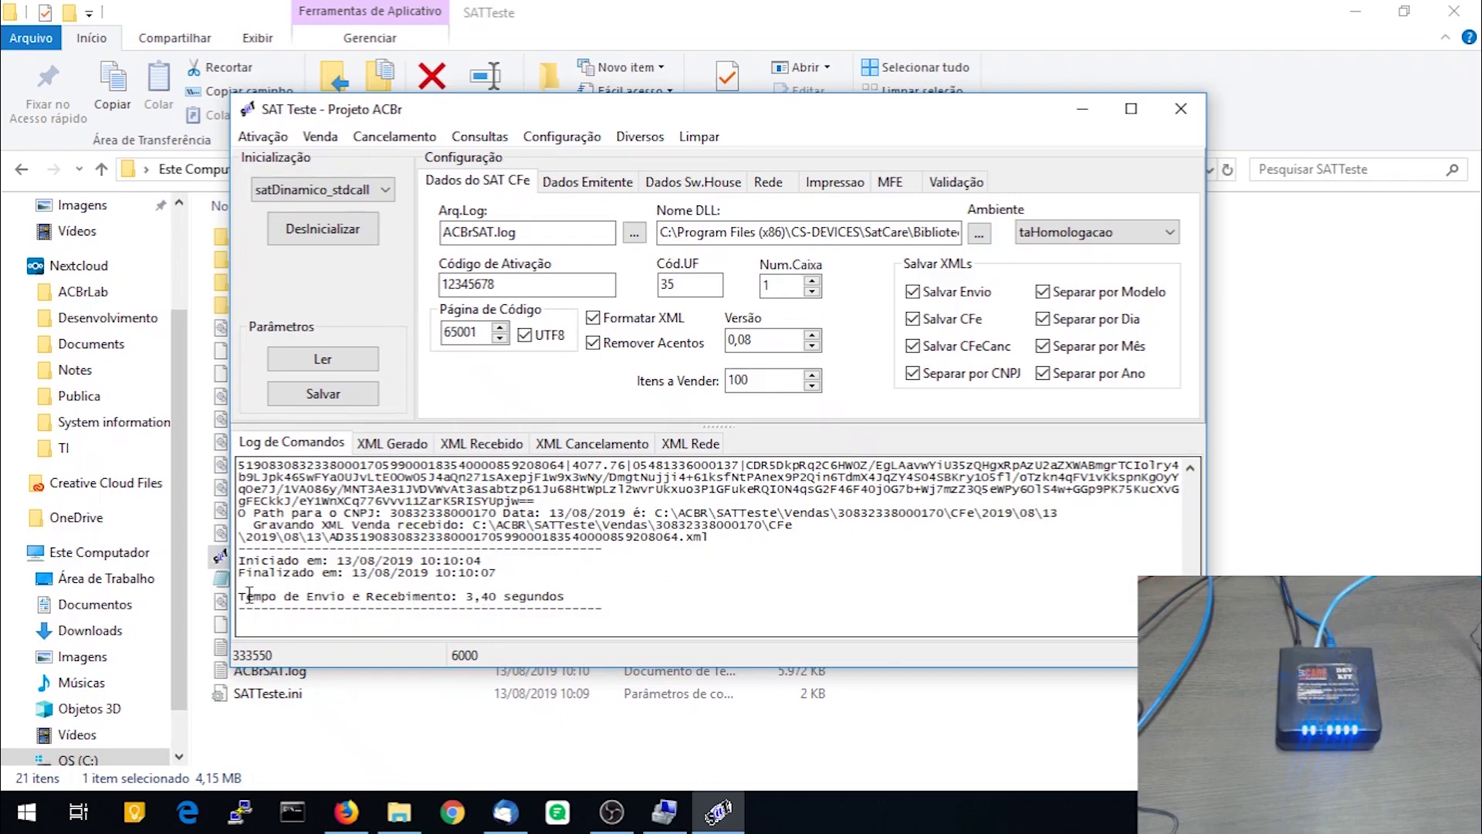
left_click_drag(466, 596, 499, 602)
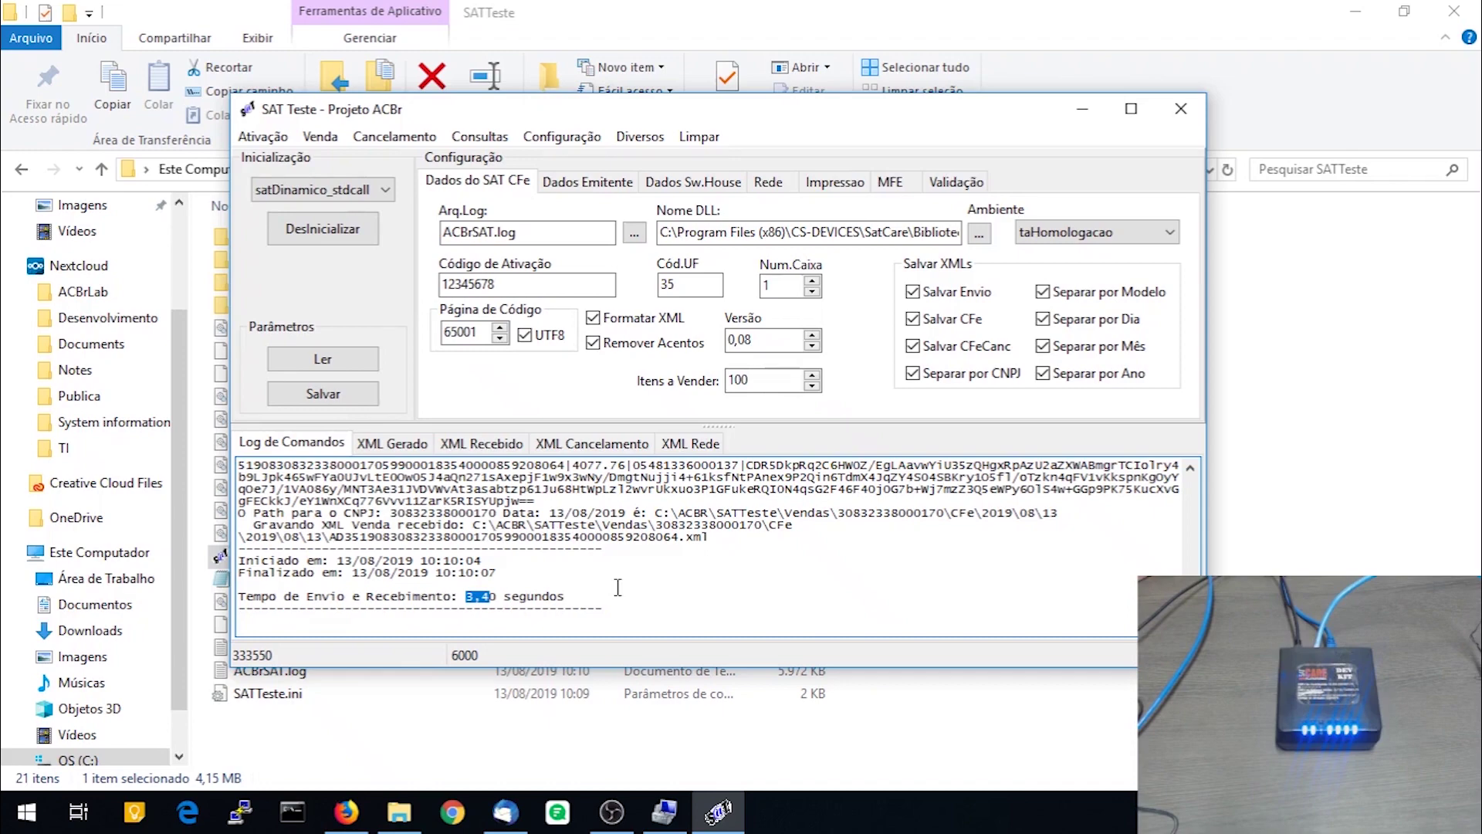